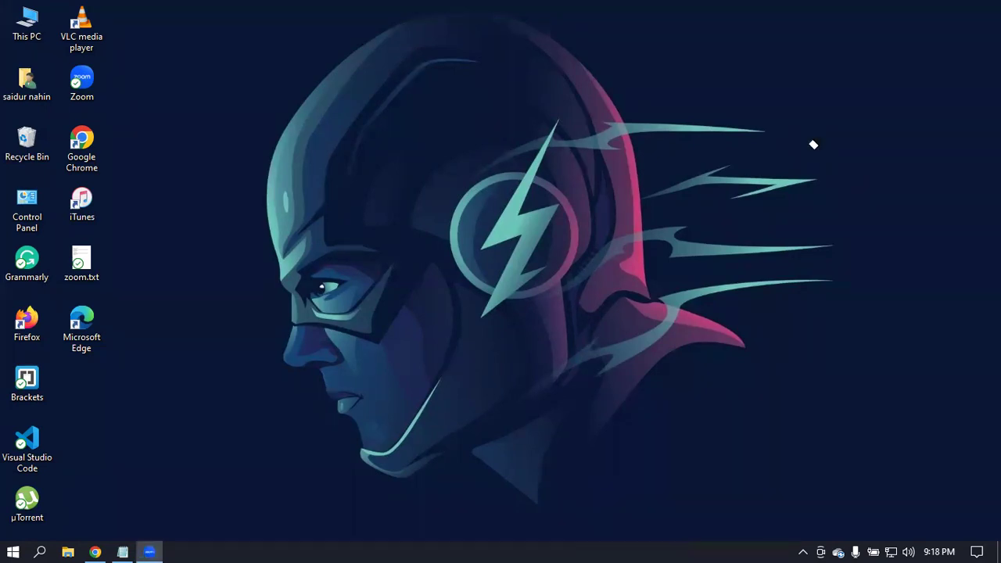
Step: Switch to Chrome and bring up the LDM29 Facebook group
click(105, 545)
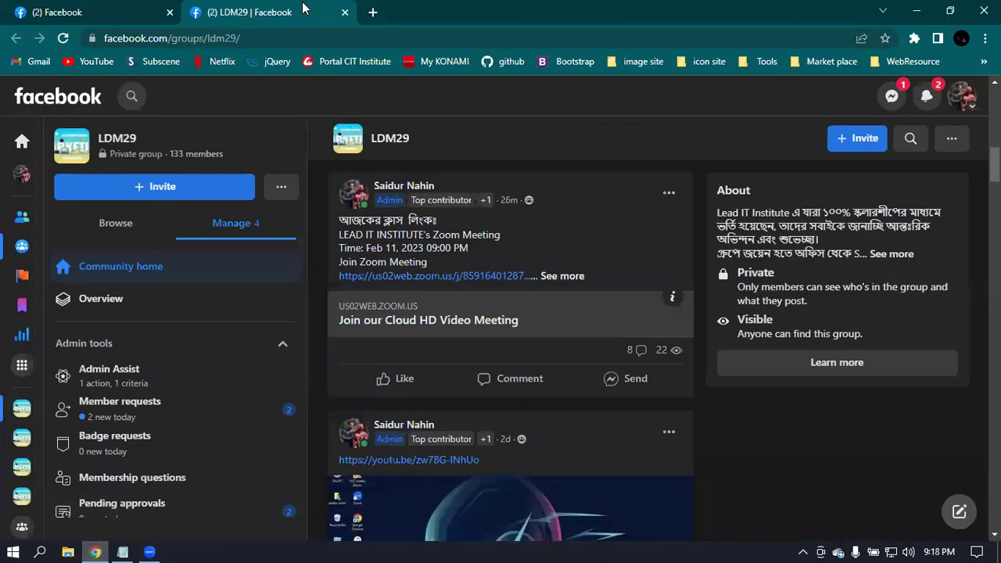
click(375, 12)
click(268, 10)
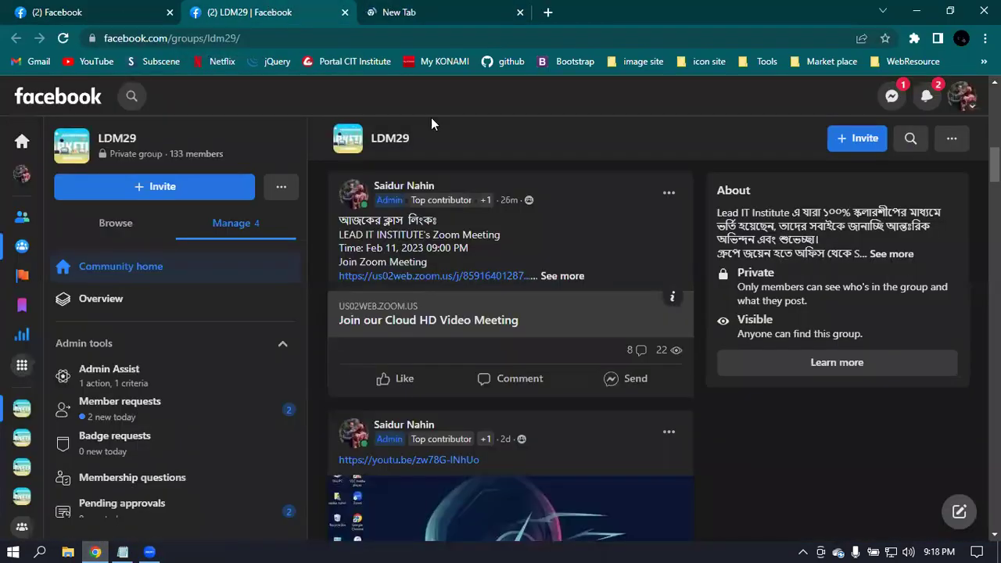
click(967, 102)
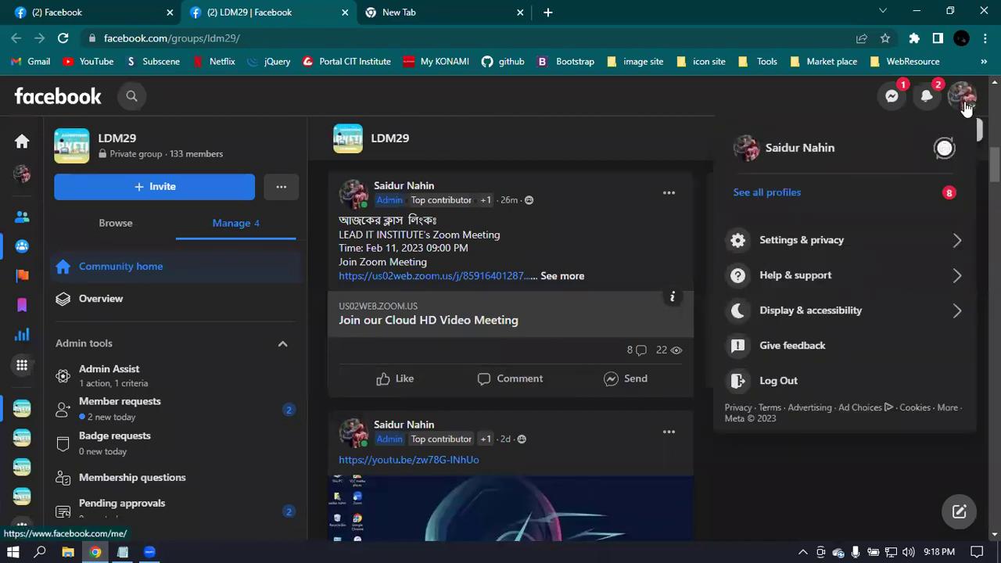
click(808, 97)
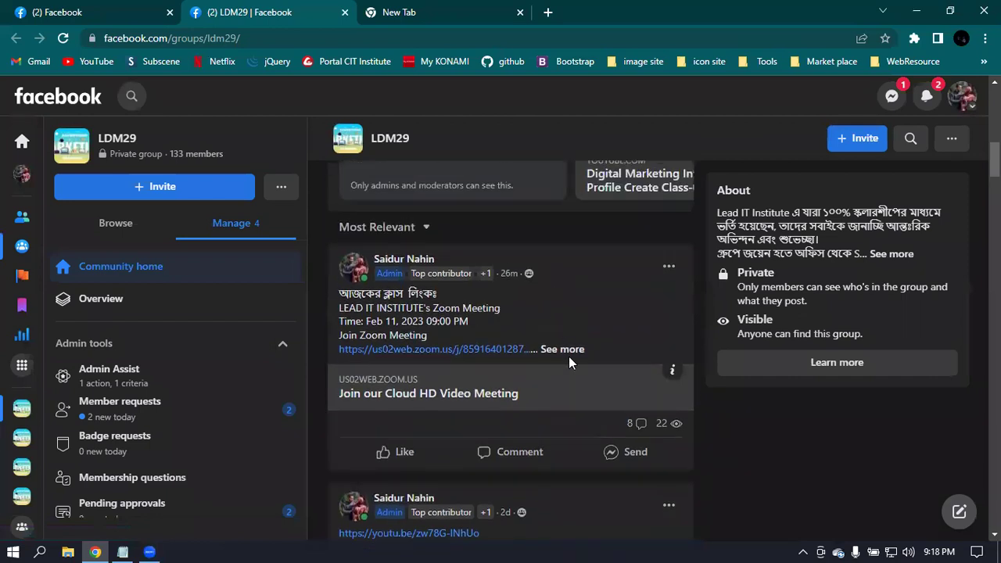
Step: Expand the class link post in the LDM29 group and highlight its full Zoom meeting details
click(565, 352)
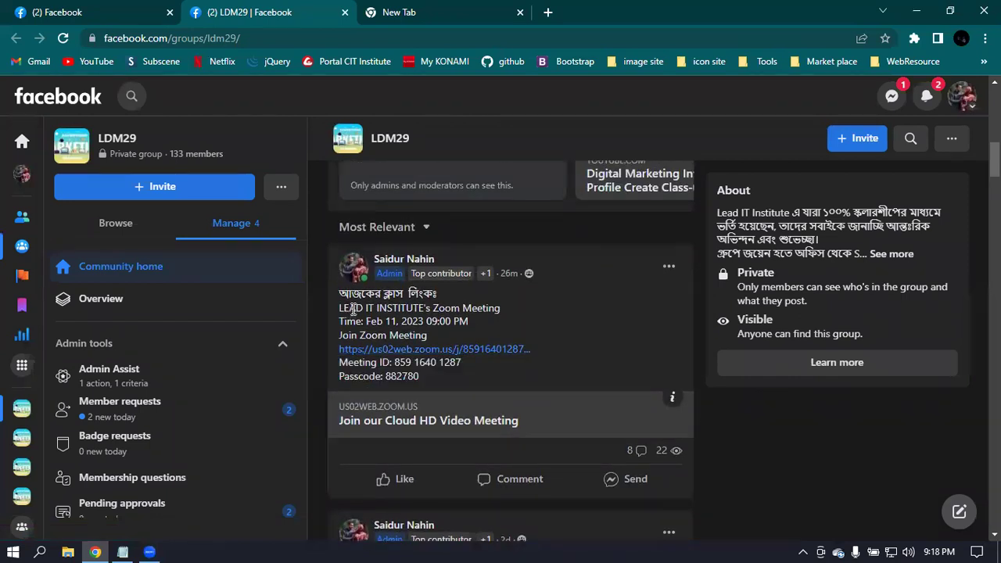
drag(341, 294, 452, 376)
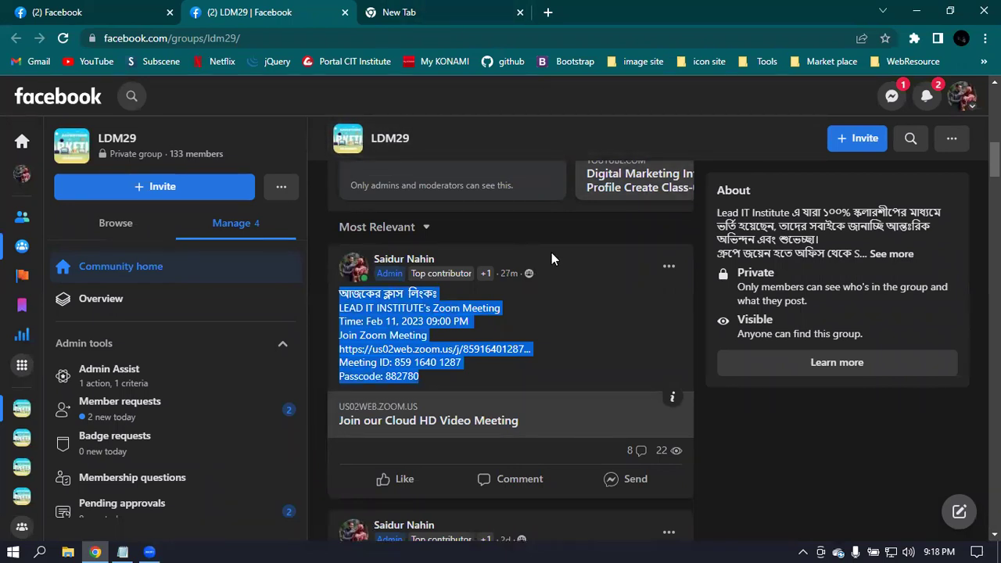
scroll(554, 268, up, 1)
click(580, 367)
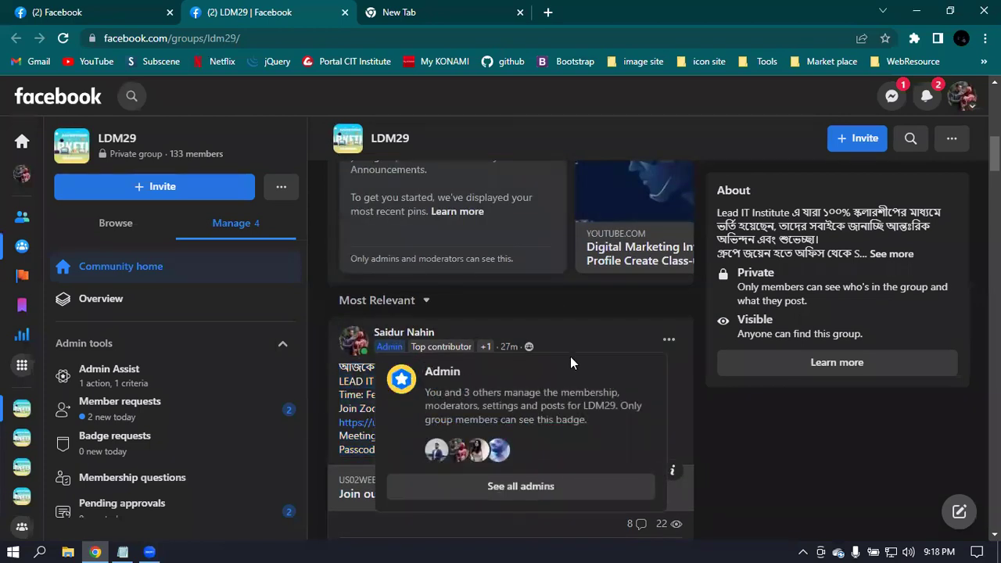
scroll(603, 336, down, 2)
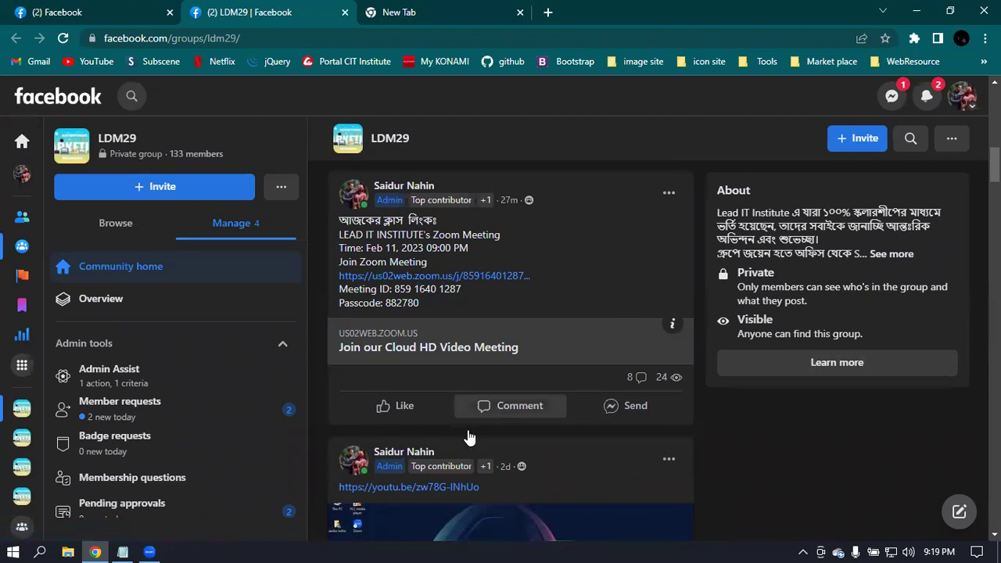
Step: Switch the active Facebook profile from the personal account to the LDM Batch-23 page
click(962, 96)
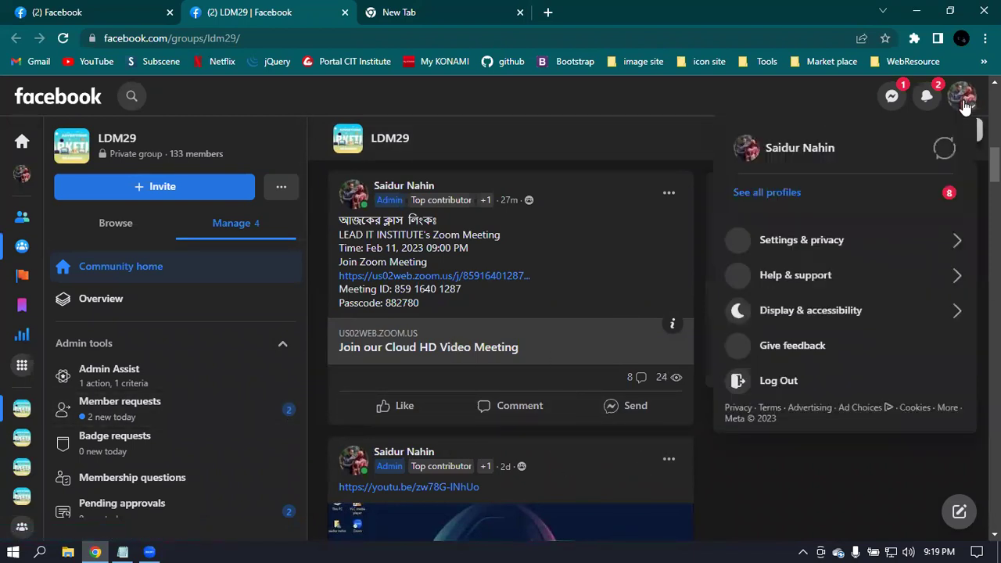
click(894, 192)
click(956, 219)
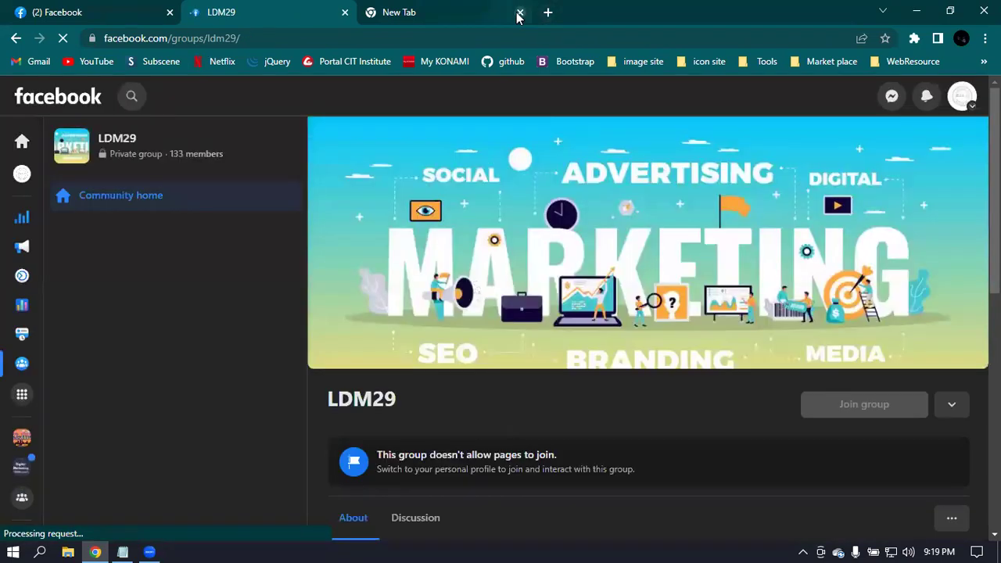
Step: Close the blank tab and the LDM29 group tab, and reload the remaining Facebook home page
click(519, 16)
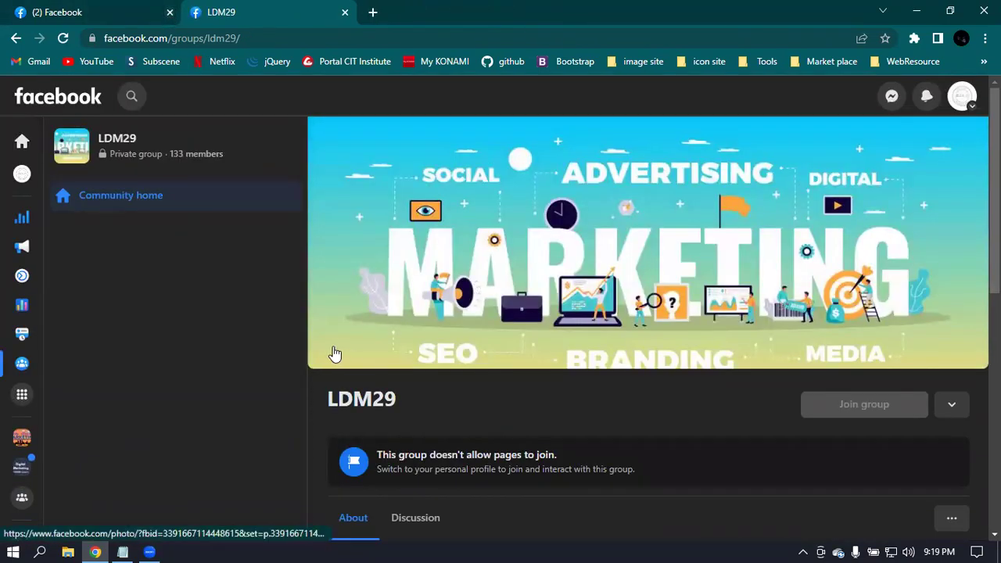
key(ctrl+w)
click(64, 37)
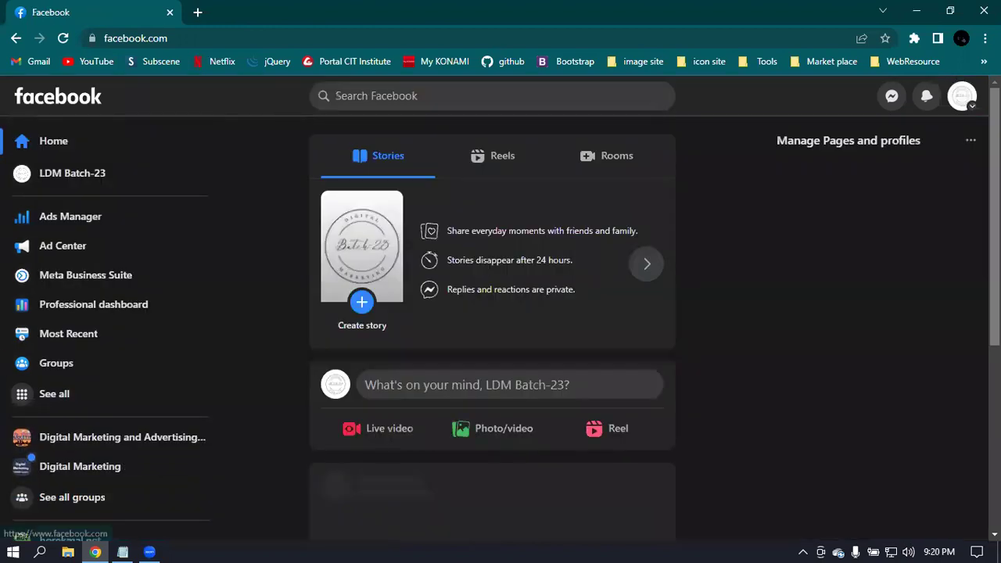
Step: Open the LDM Batch-23 page from the Facebook home feed
click(963, 98)
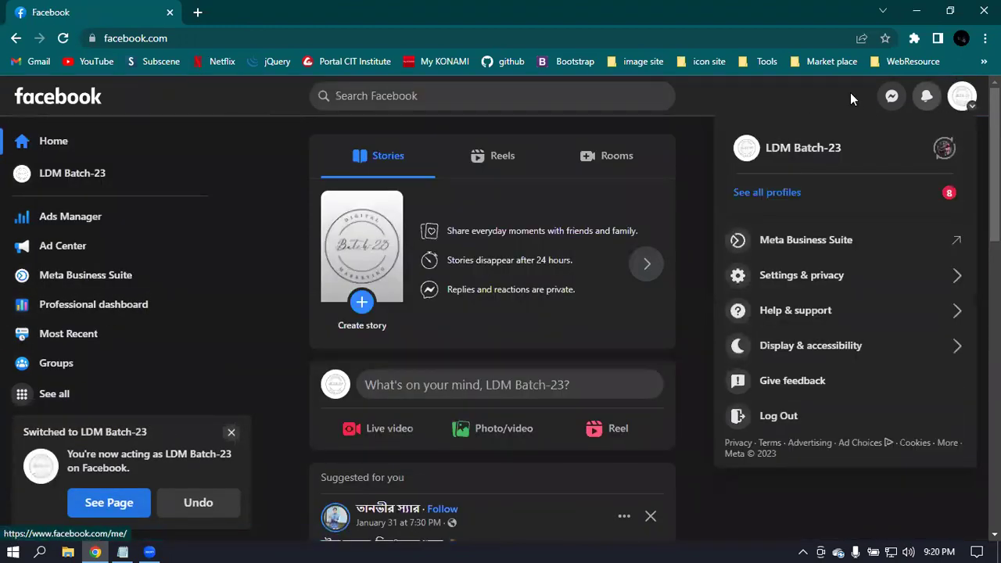
click(793, 102)
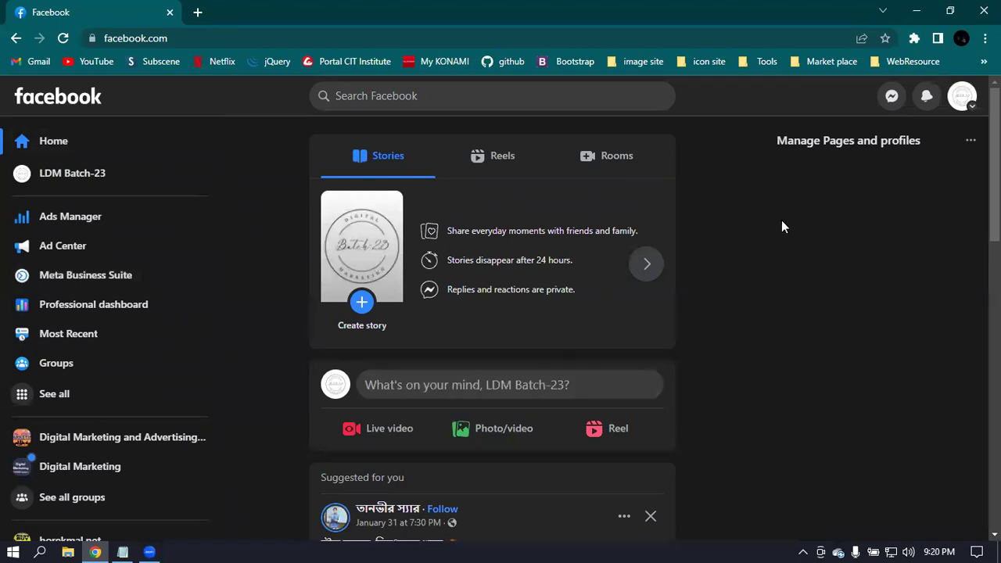
click(39, 176)
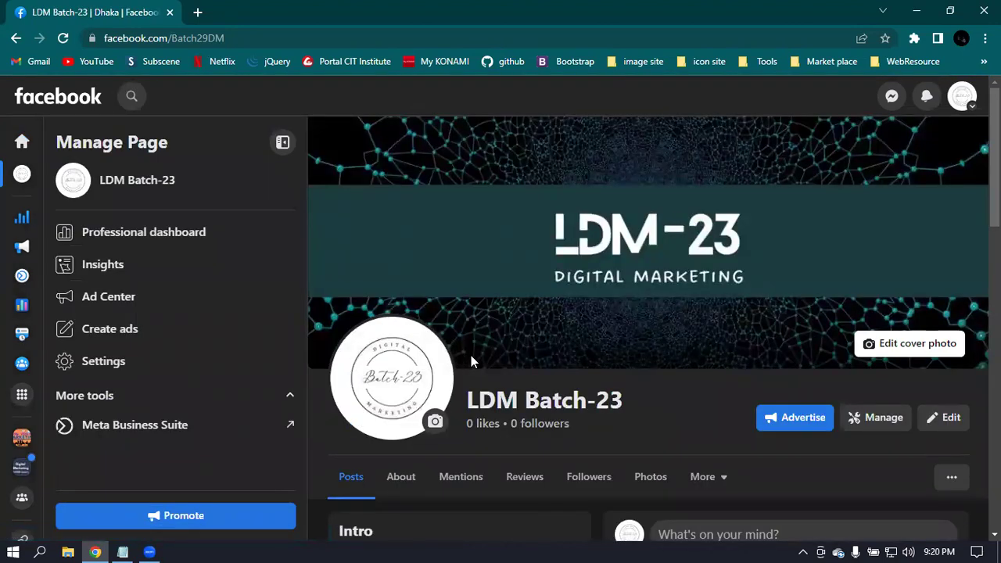
scroll(469, 358, down, 2)
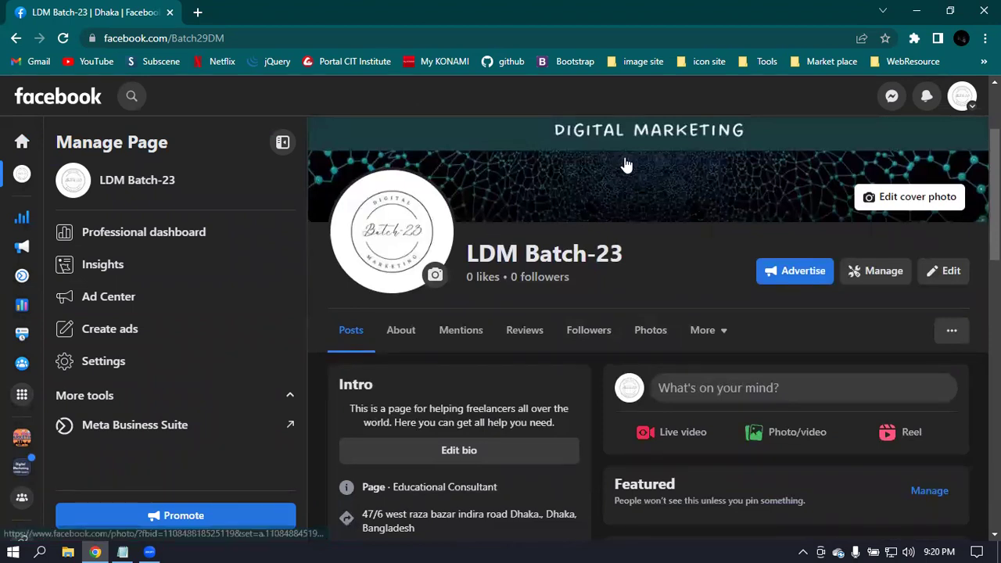
Step: Start a new public post on the LDM Batch-23 page with the heading line "Service we provide"
click(717, 388)
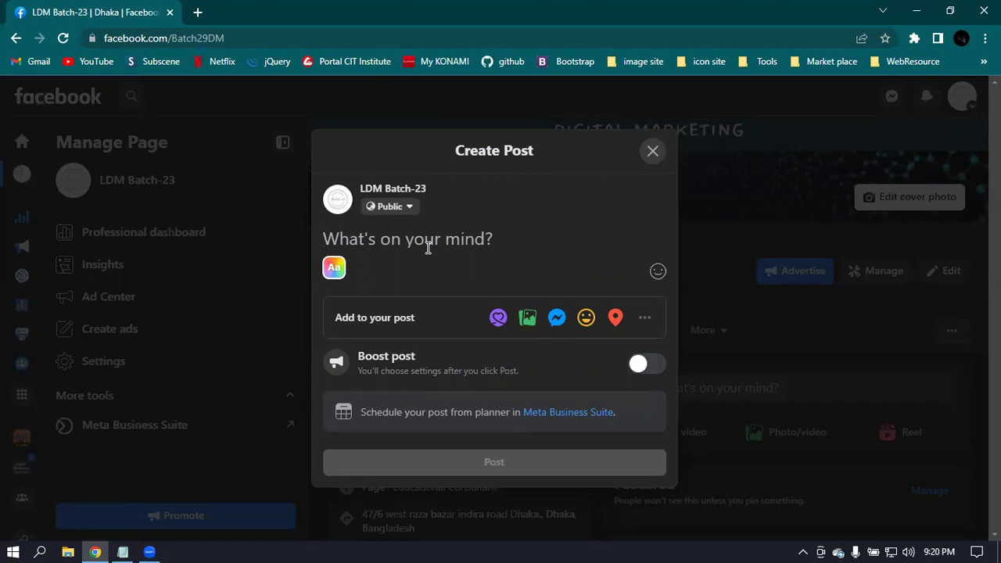
text(Srv)
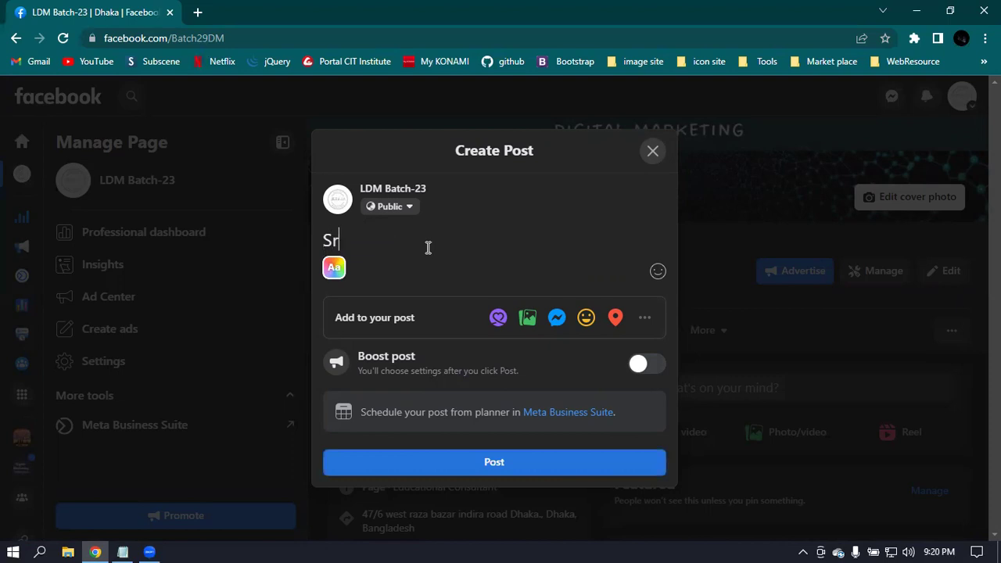
key(BackSpace)
key(BackSpace)
text(ervice we provide)
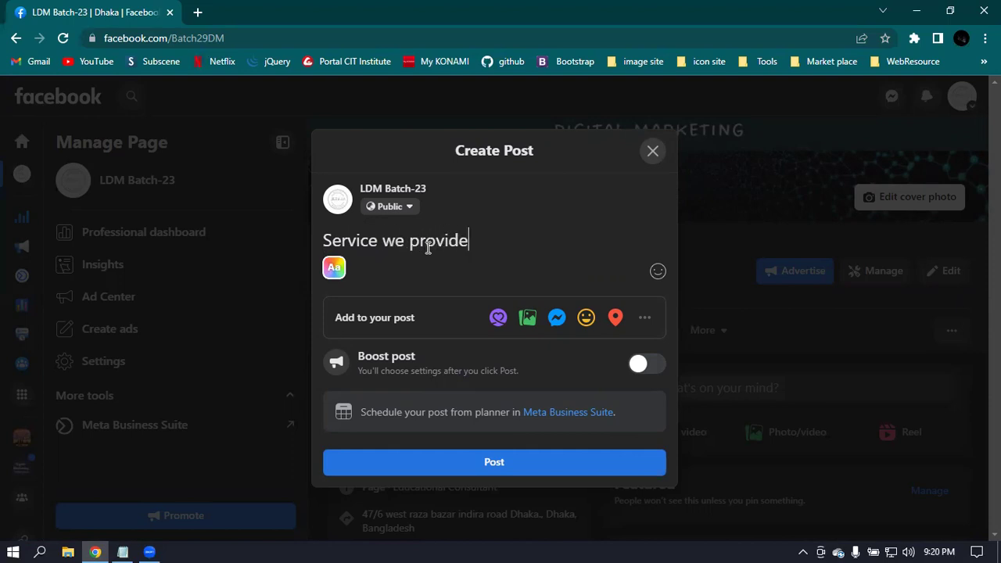
key(Return)
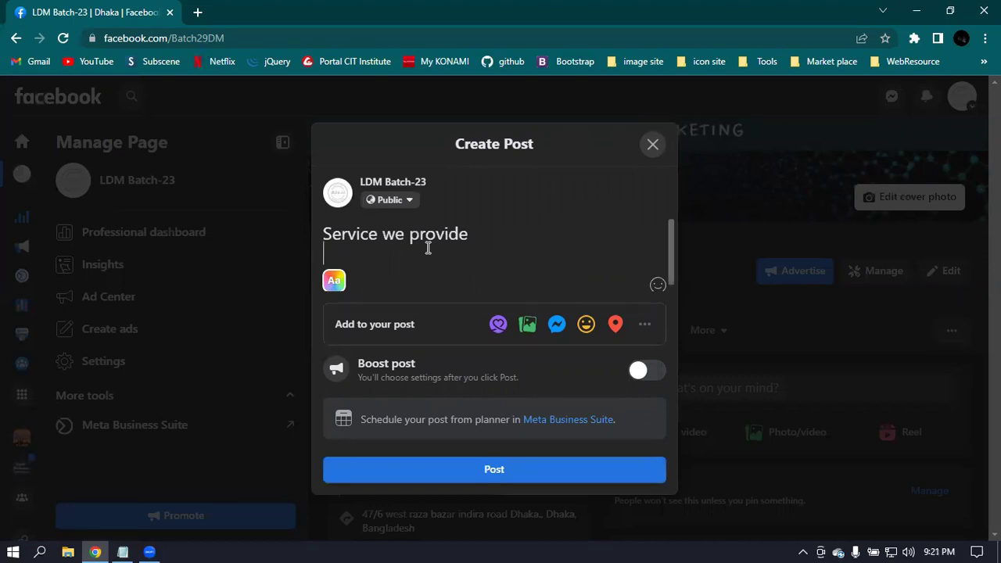
Step: Add the list lines "1. LinkedIn Lead generation" and "2. YouTube Marketing" below the post's heading
text(1. Linkedi)
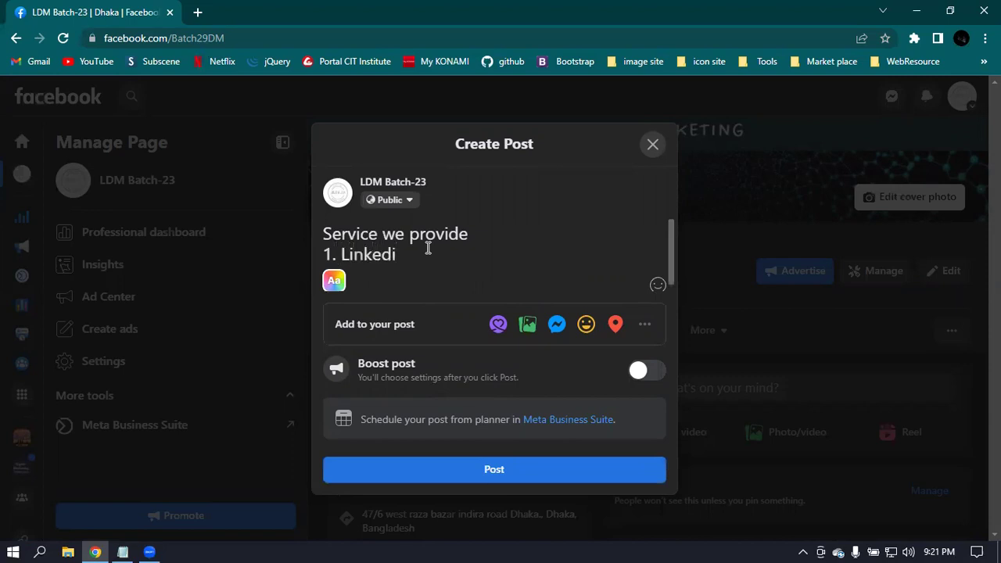
key(BackSpace)
text(In Lead generation)
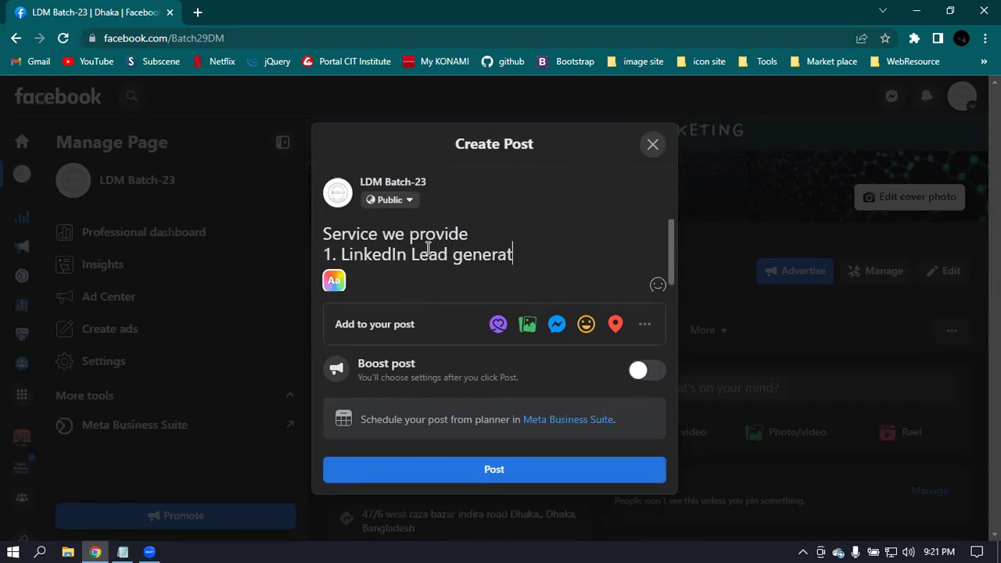
key(Return)
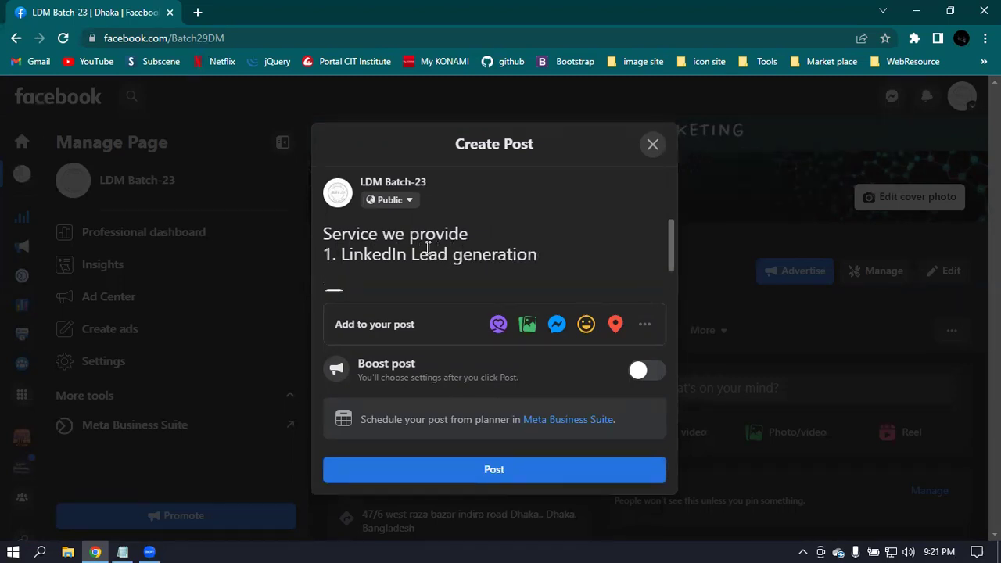
text(2. You)
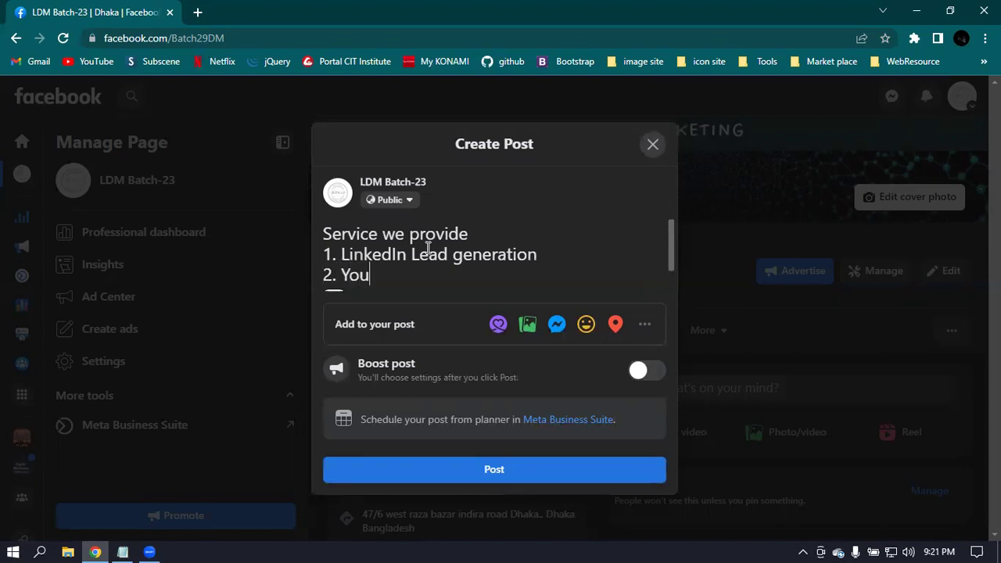
text(Tube Mar)
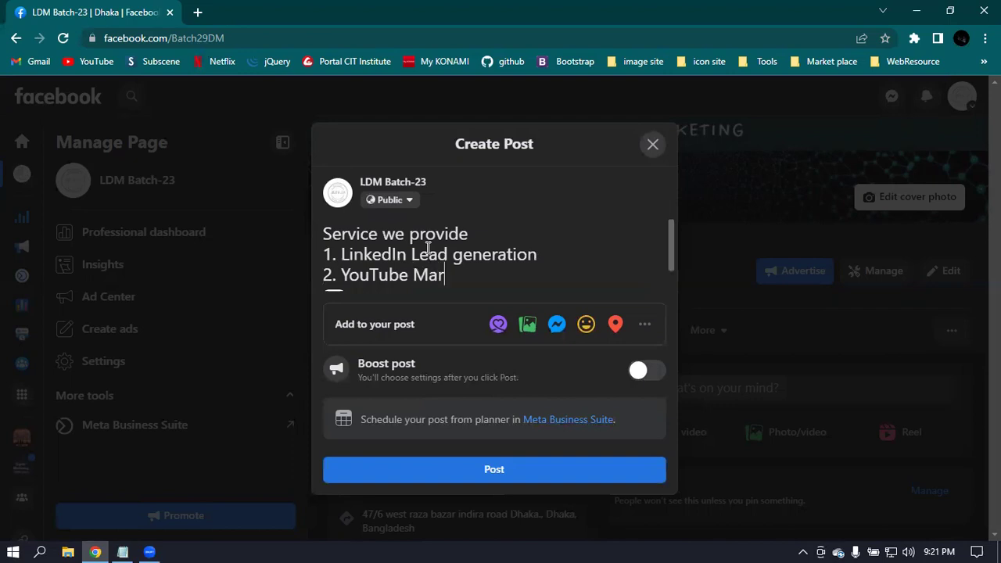
text(keting)
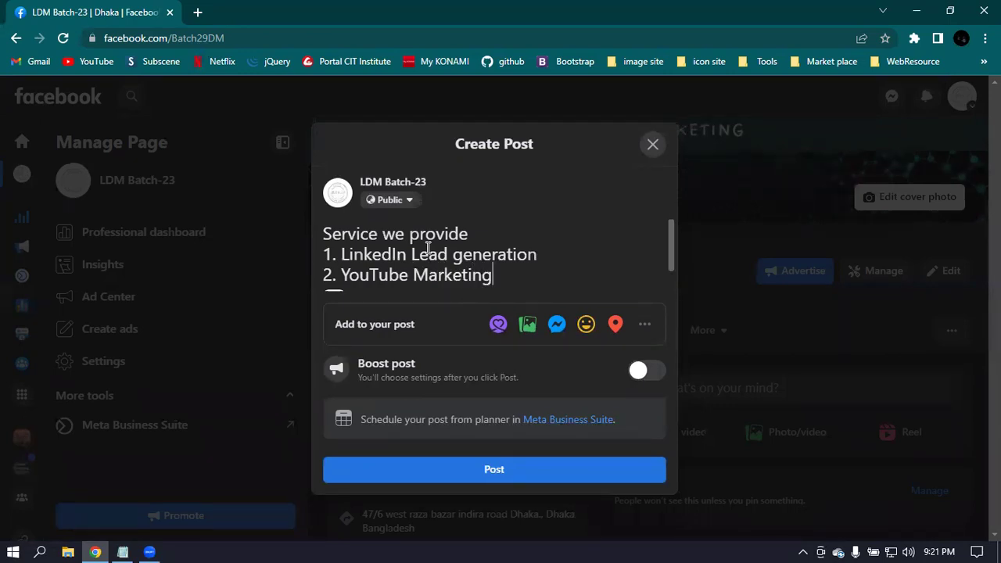
key(Return)
Step: Add the list lines "3. Facebook Marketing" and "4. Pinterest Marketing", correcting the spelling of Pinterest
text(3)
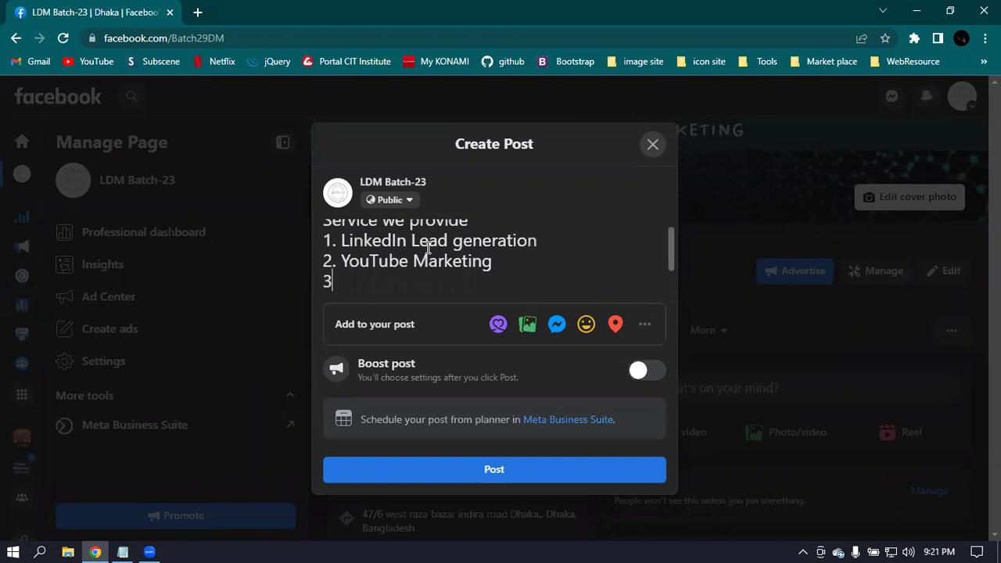
text(. Facebook Mar)
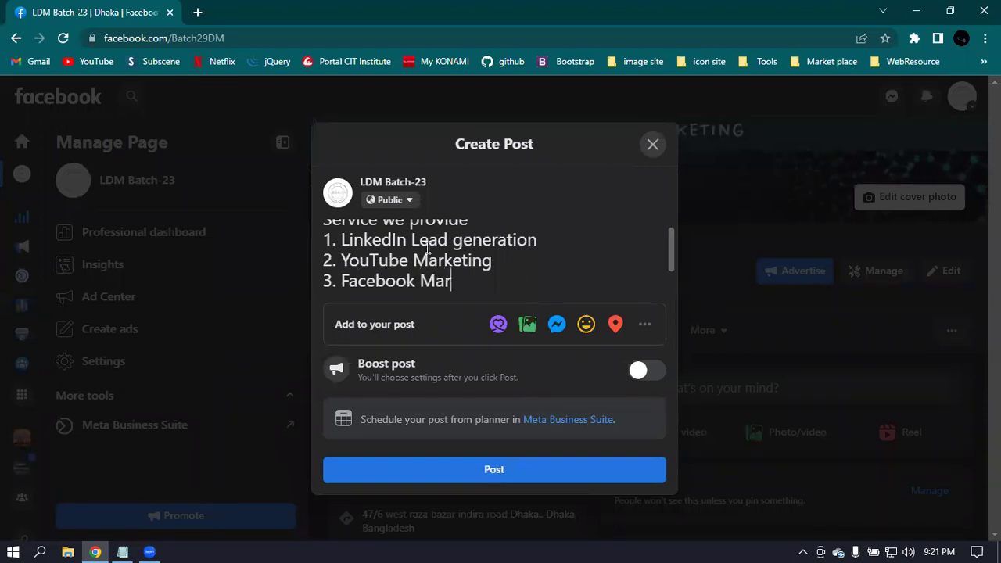
text(keting)
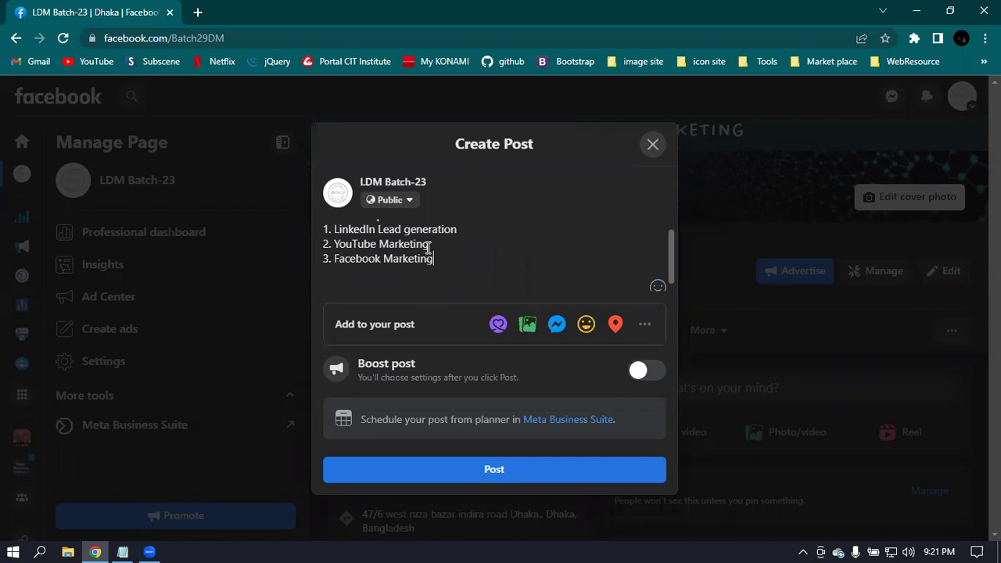
key(Return)
text(4. pinterest )
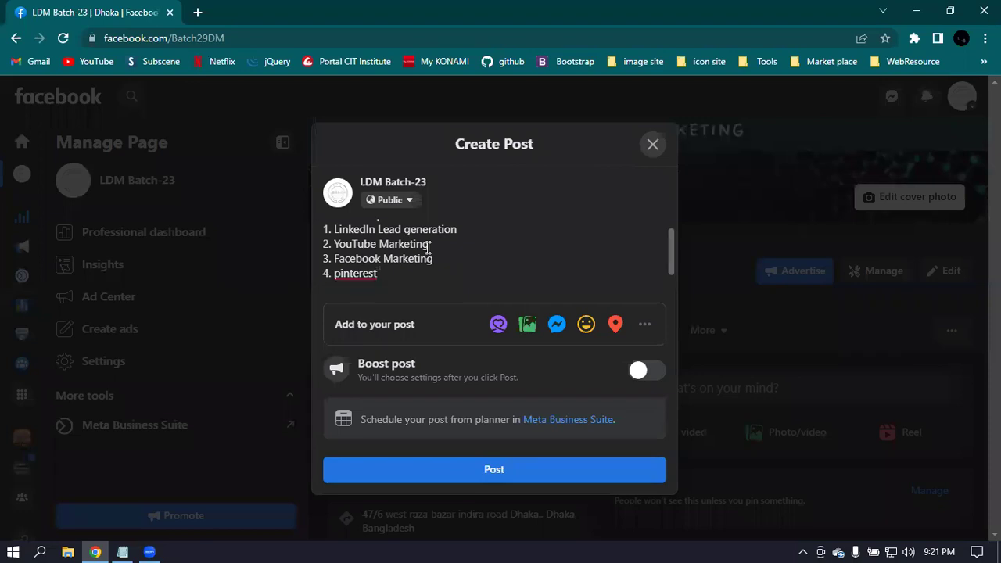
text(Marketing)
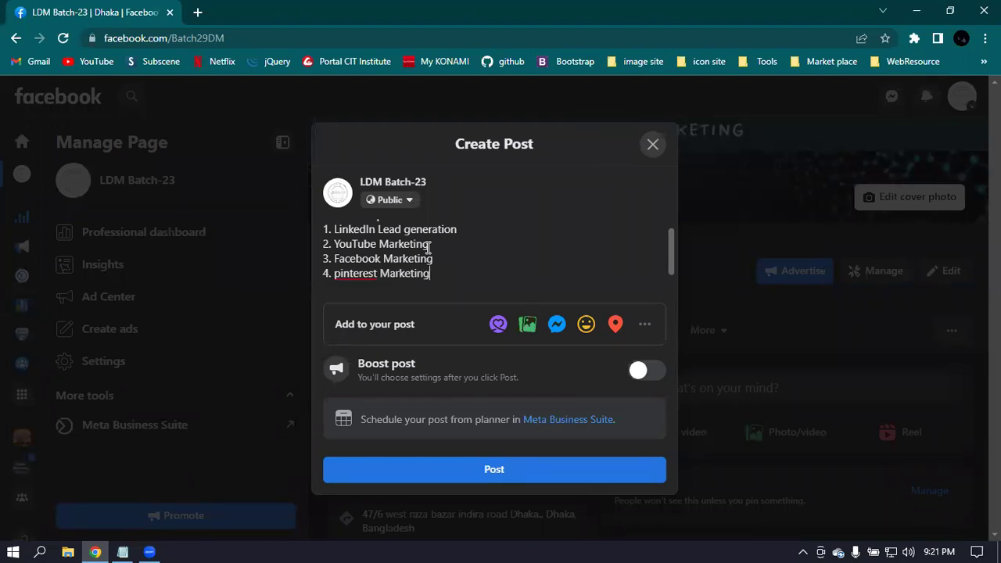
right_click(344, 270)
click(379, 283)
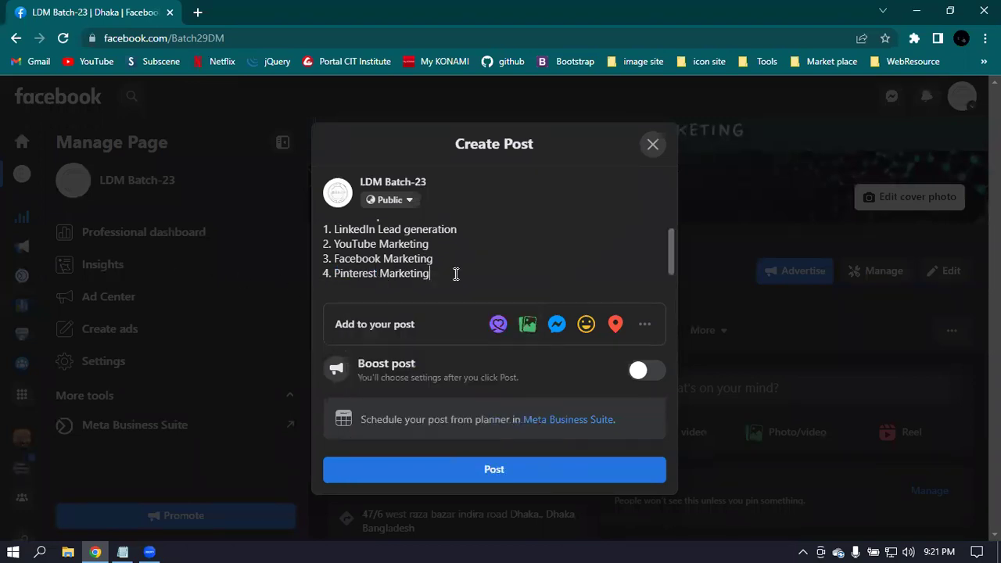
Step: Publish the services post and check its date and time in the page's posts list
click(622, 474)
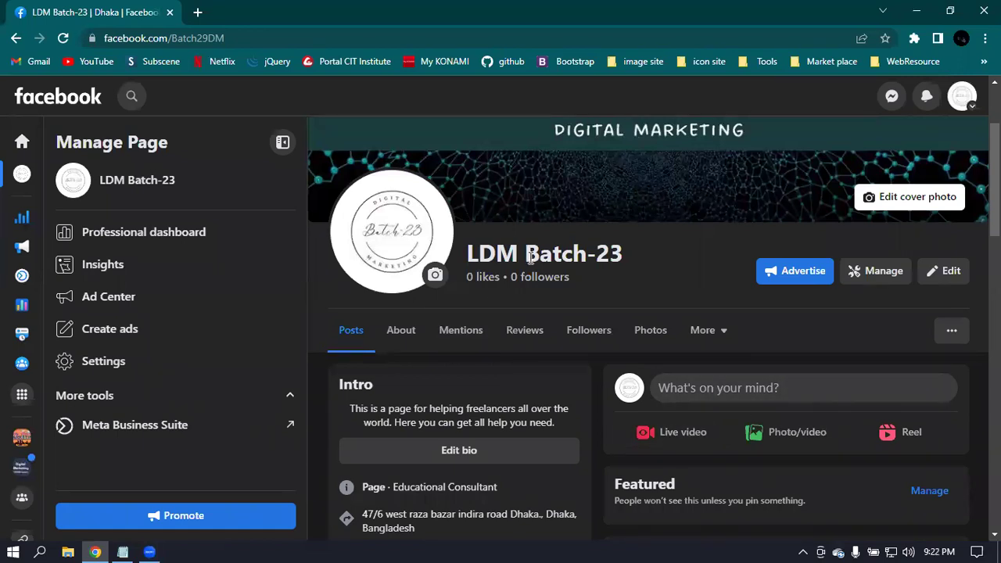
scroll(529, 261, down, 5)
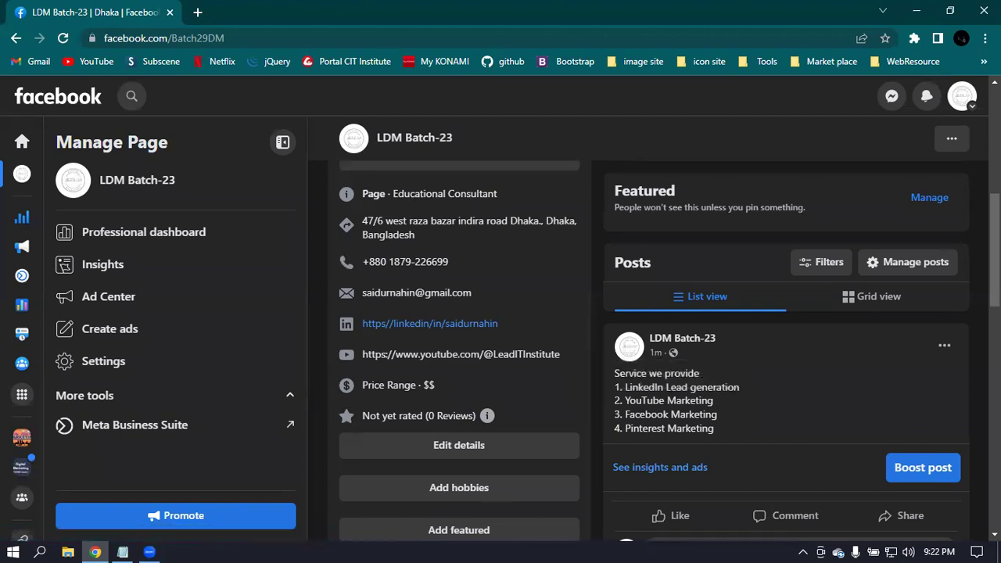
mouse_move(657, 362)
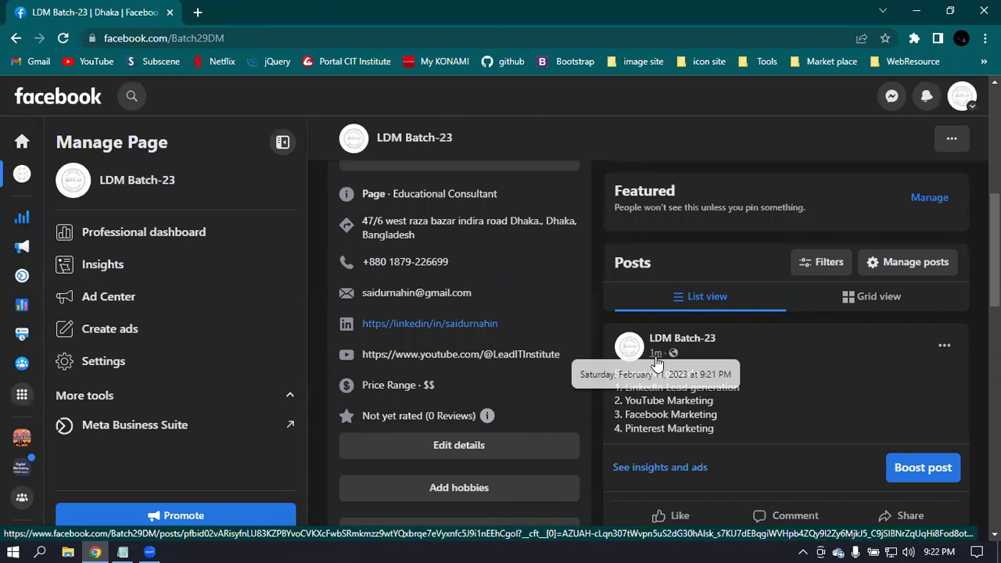
Step: Open the published services post on its own page and select its full web address
click(657, 362)
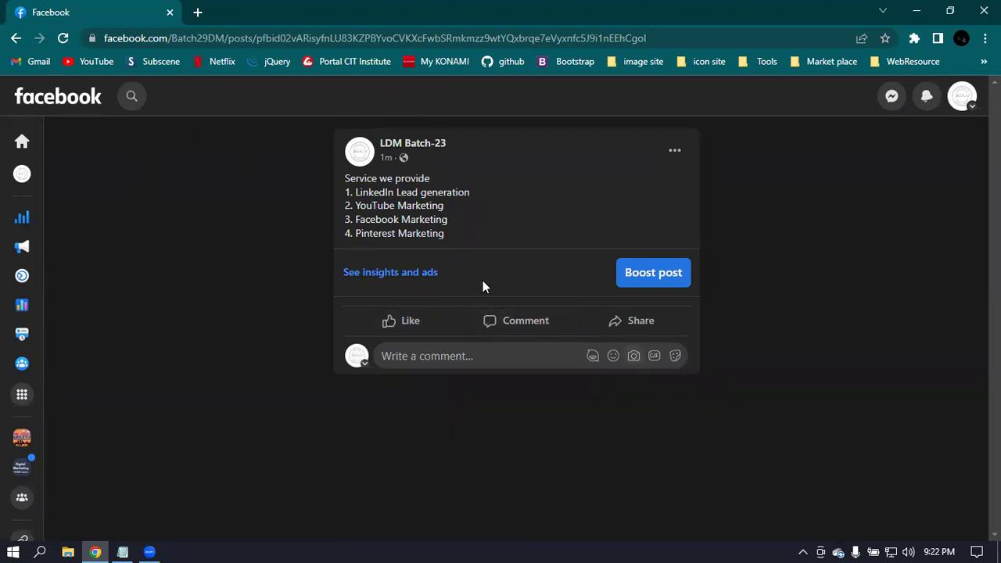
click(700, 34)
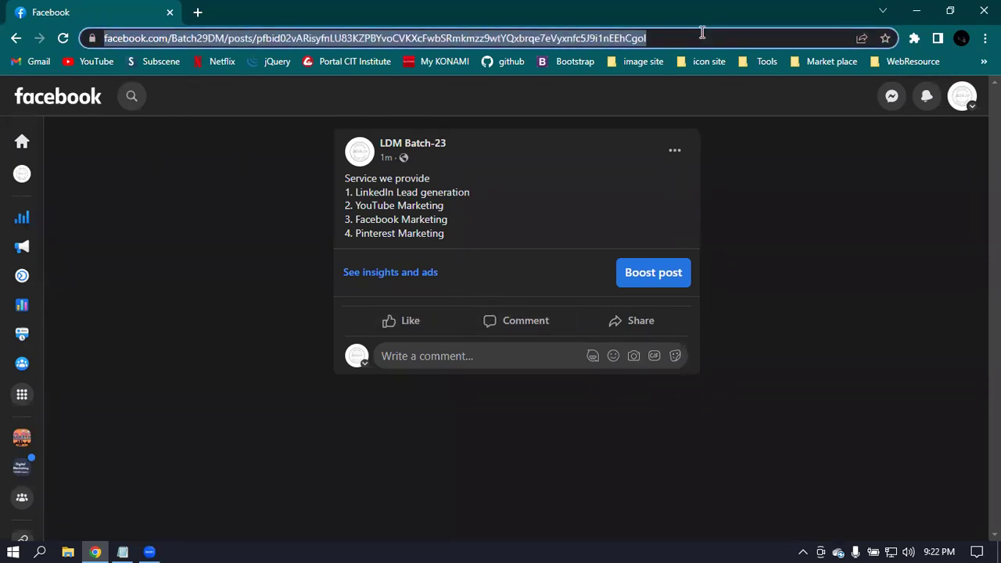
Step: Go to the Facebook home feed and open the joined Digital Marketing group in a new browser tab
click(43, 110)
click(43, 110)
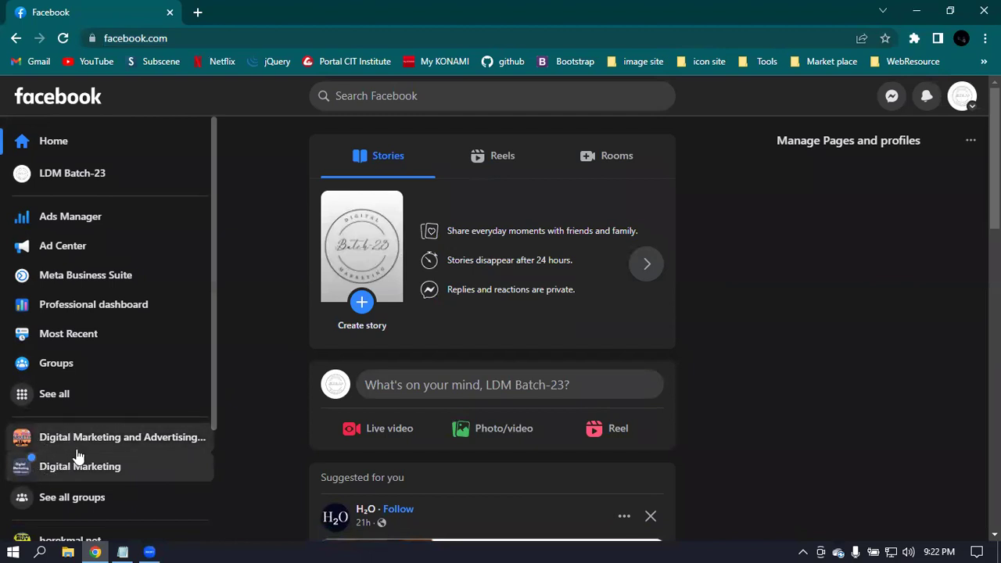
scroll(79, 453, down, 2)
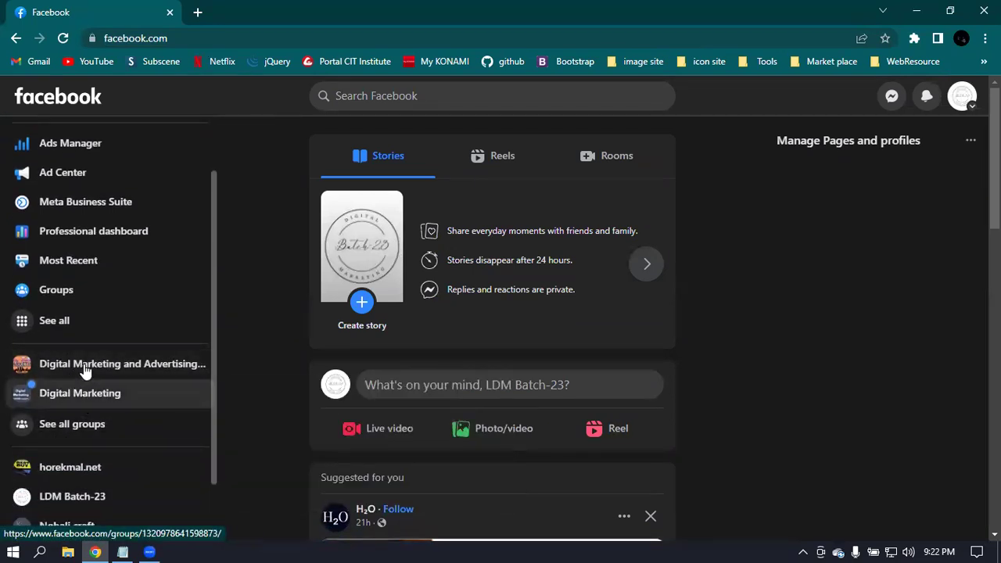
mouse_move(96, 371)
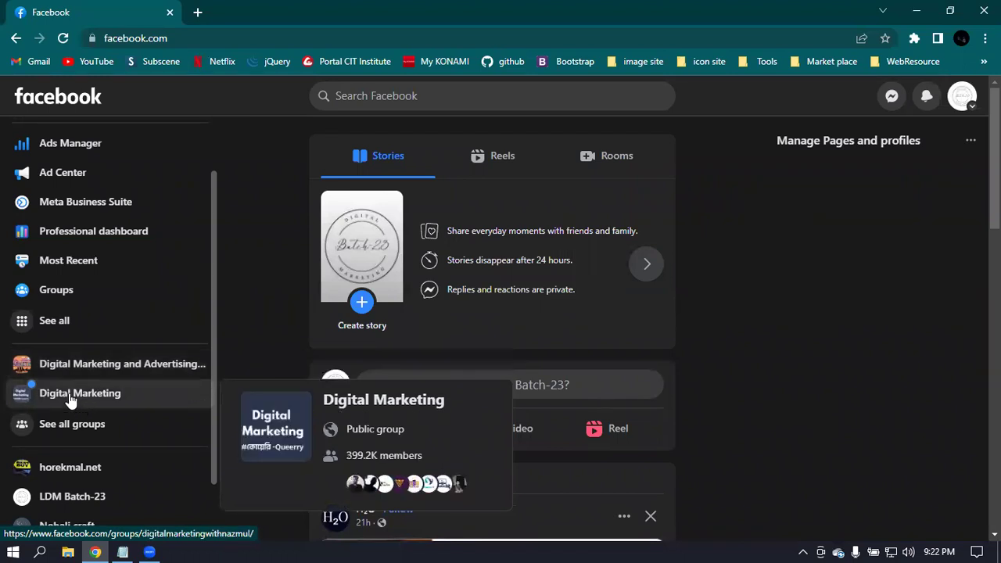
right_click(94, 400)
click(97, 404)
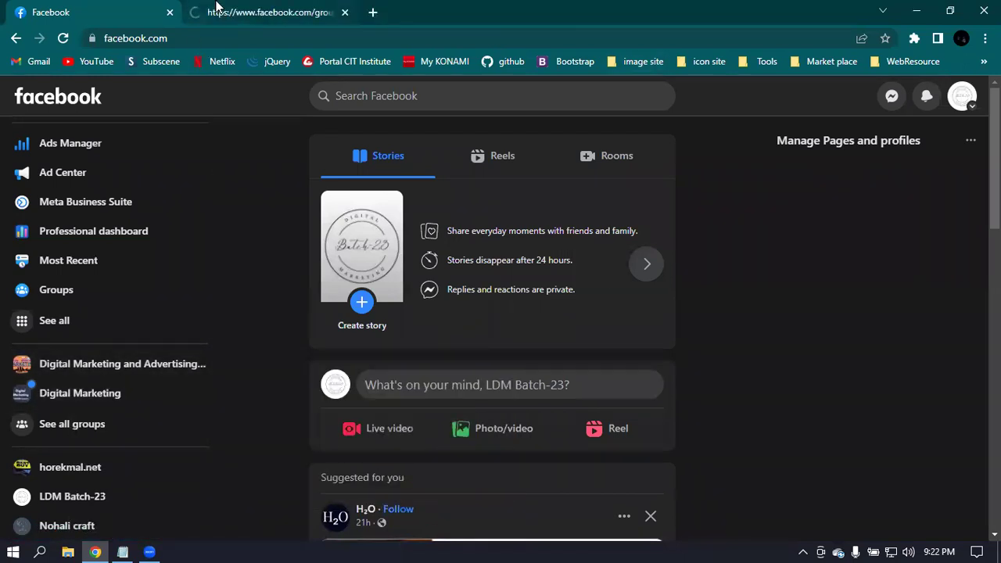
click(204, 12)
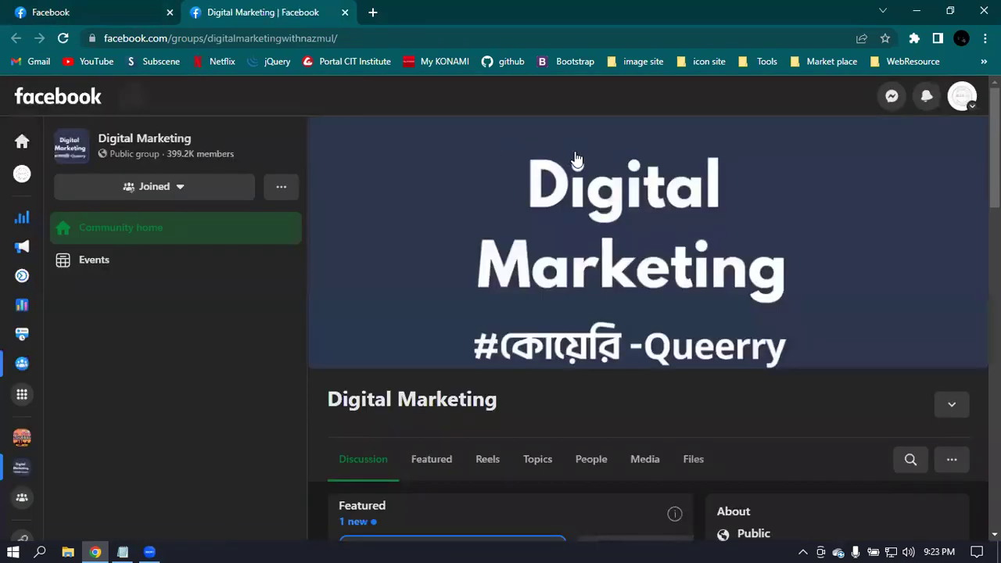
Step: Examine the Digital Marketing group's sections, featured posts and discussion feed to see who posts there and how members can interact
scroll(612, 176, down, 3)
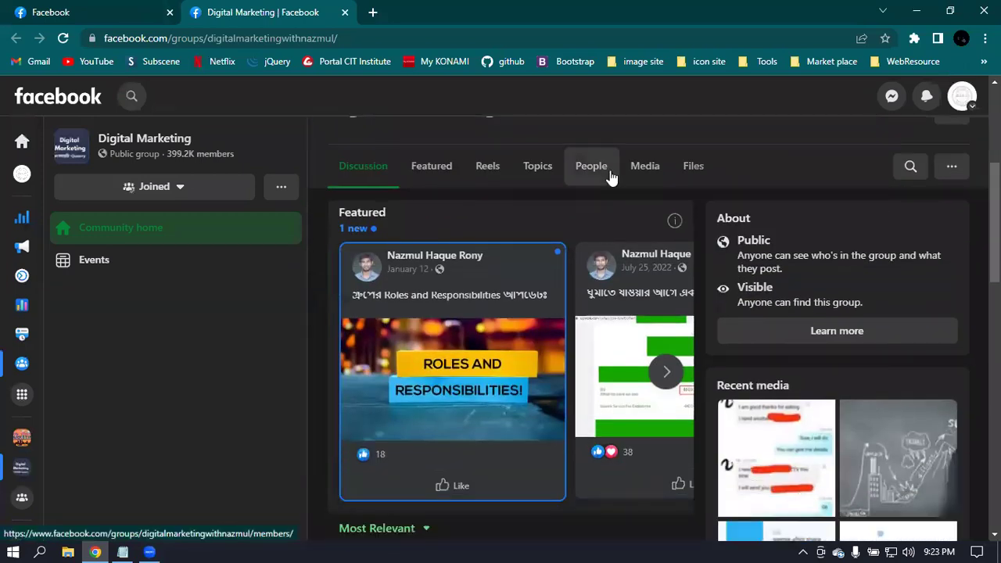
scroll(611, 174, down, 5)
scroll(609, 175, up, 8)
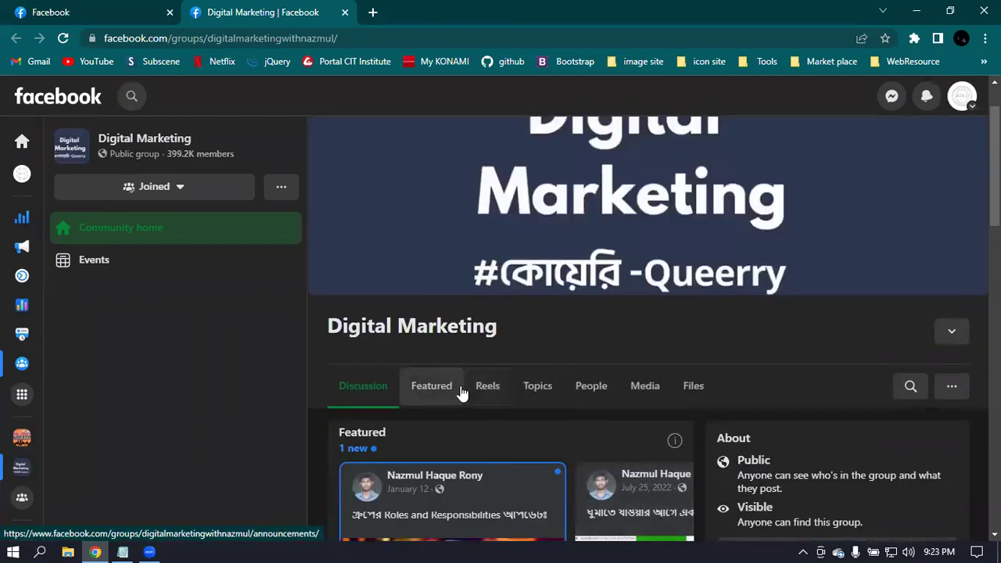
scroll(458, 393, down, 5)
scroll(486, 338, down, 4)
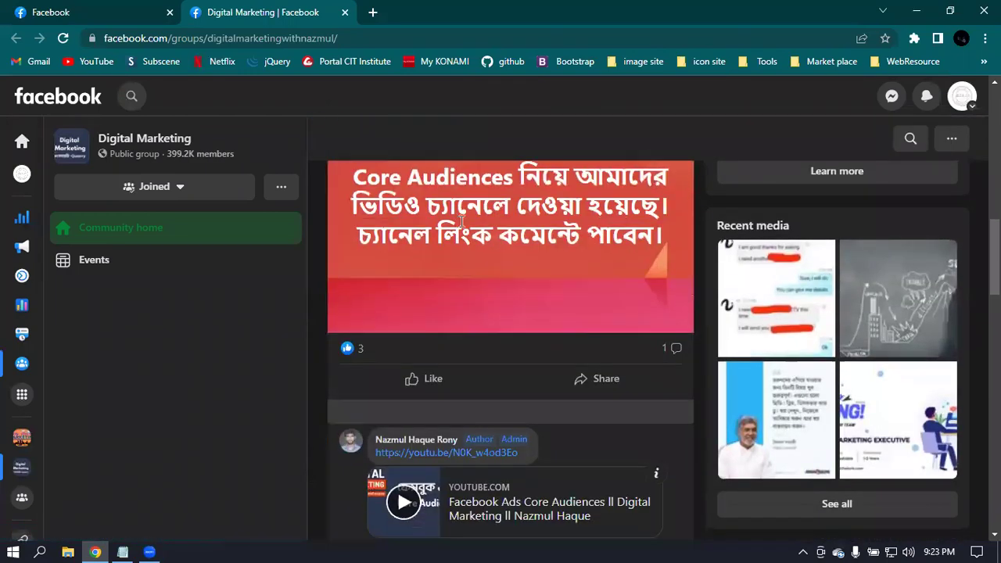
scroll(468, 226, up, 6)
scroll(476, 230, up, 5)
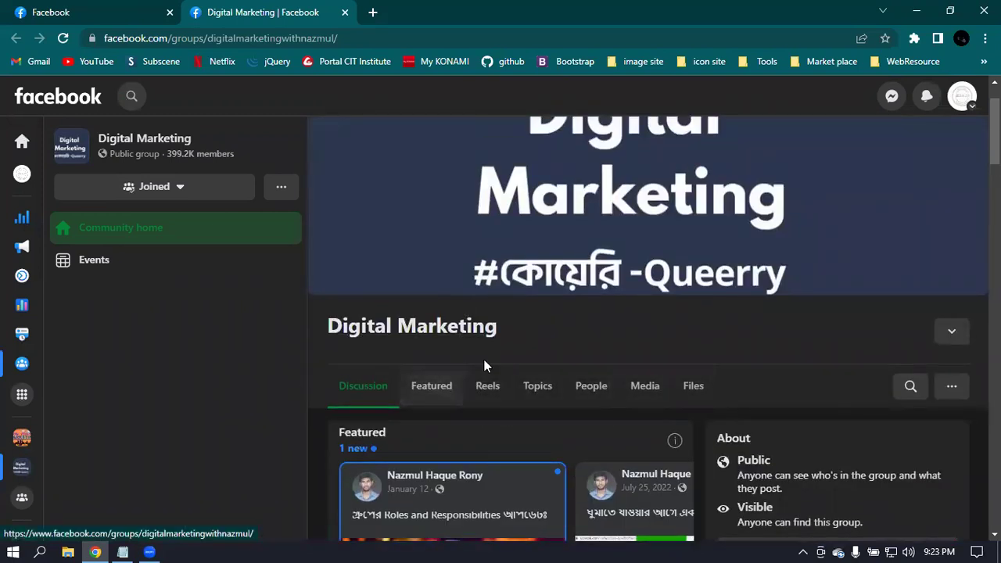
scroll(483, 361, down, 9)
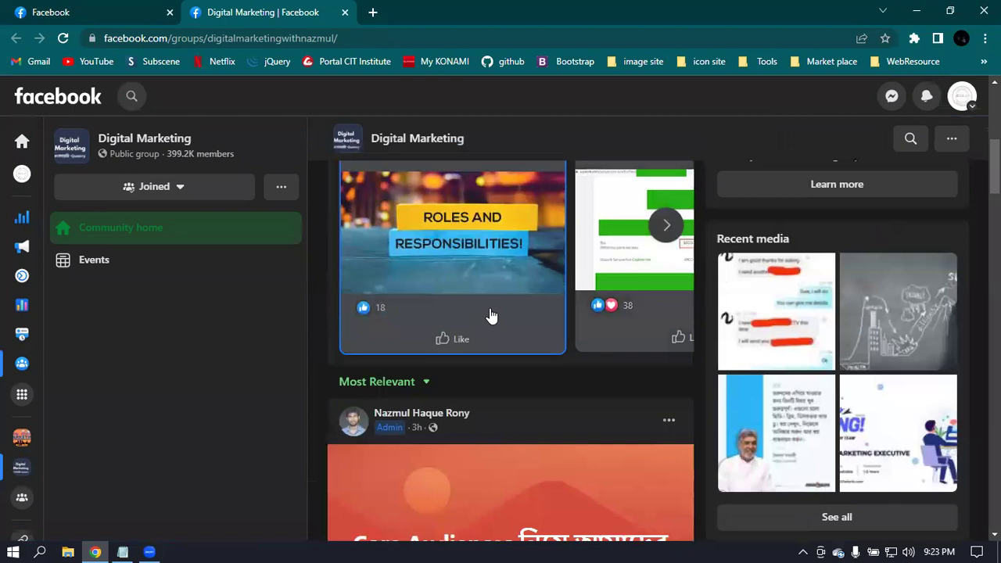
scroll(491, 321, down, 5)
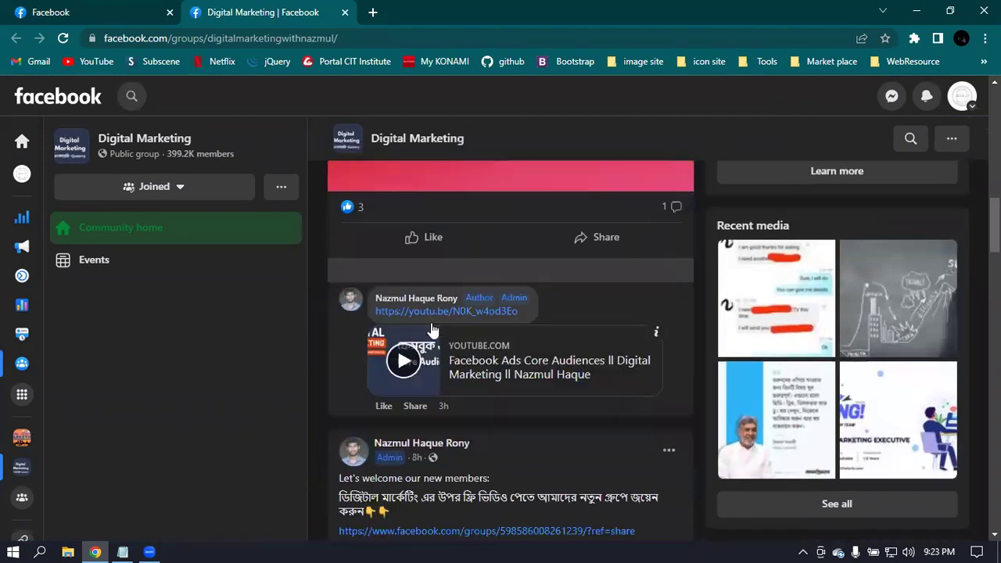
scroll(482, 307, up, 1)
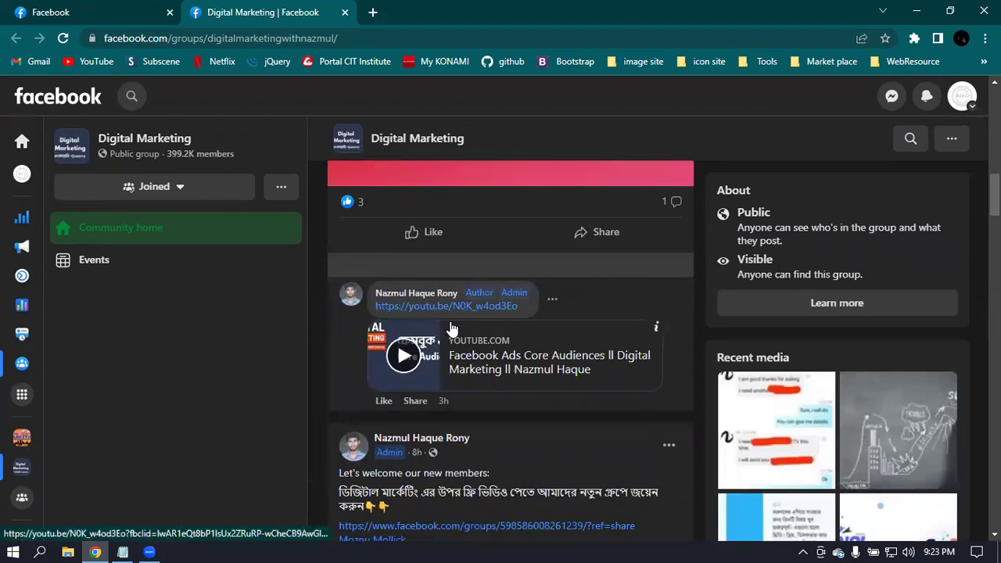
scroll(478, 310, down, 4)
scroll(478, 311, down, 5)
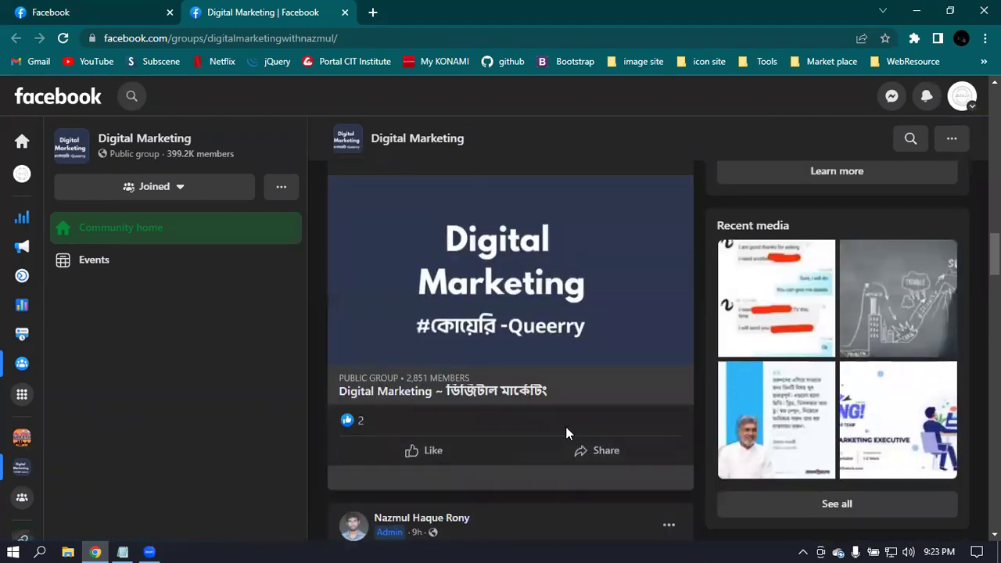
scroll(565, 428, down, 5)
scroll(559, 402, down, 6)
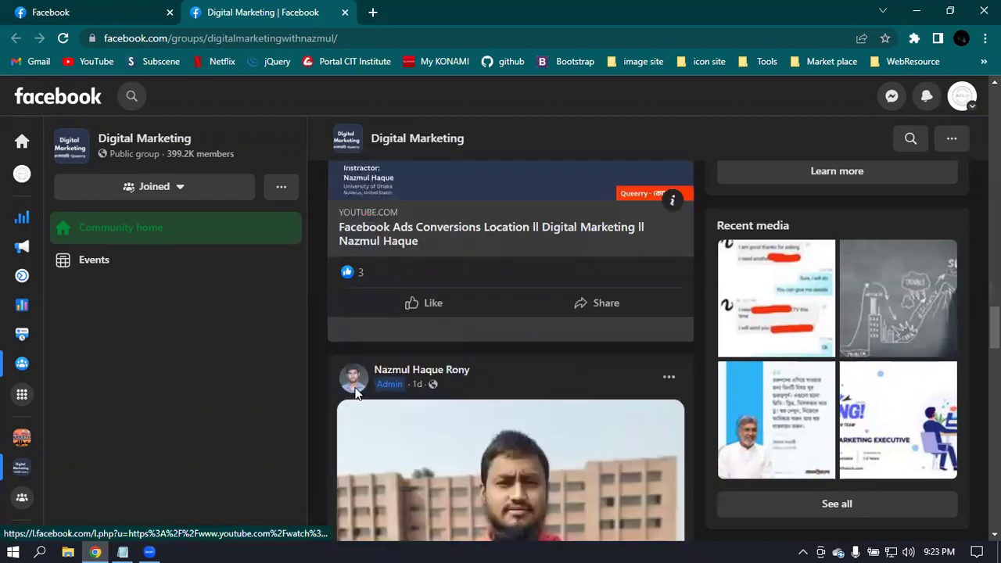
scroll(535, 325, down, 7)
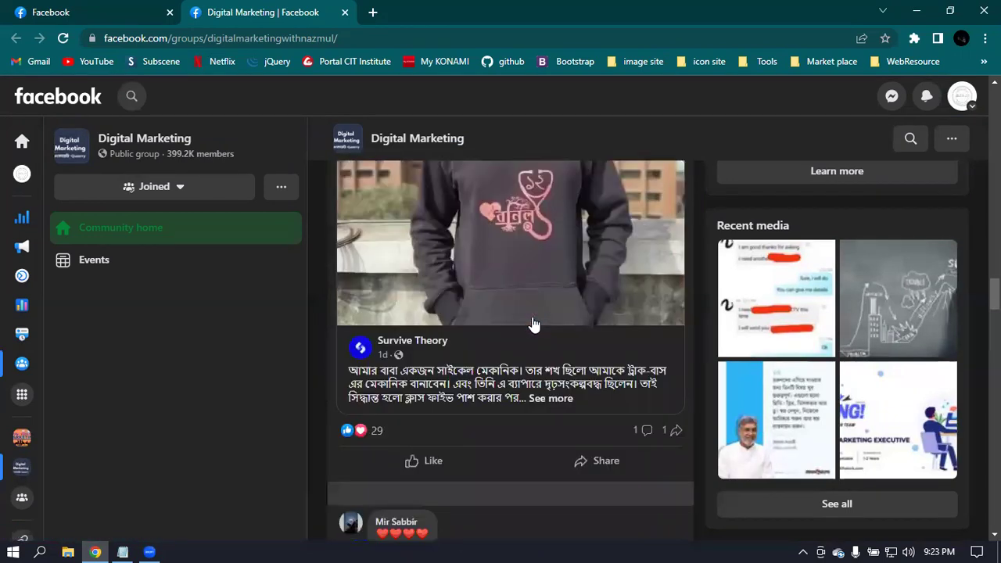
scroll(534, 325, up, 12)
scroll(535, 325, up, 3)
Step: Return to the Facebook home feed and open the Digital Marketing and Advertising Group in another browser tab
click(58, 96)
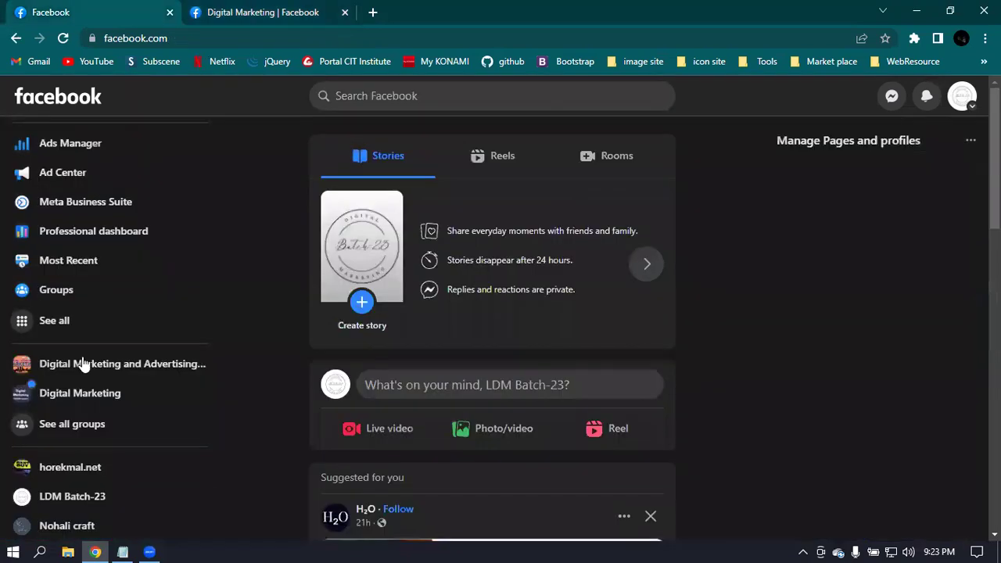
right_click(97, 368)
click(97, 368)
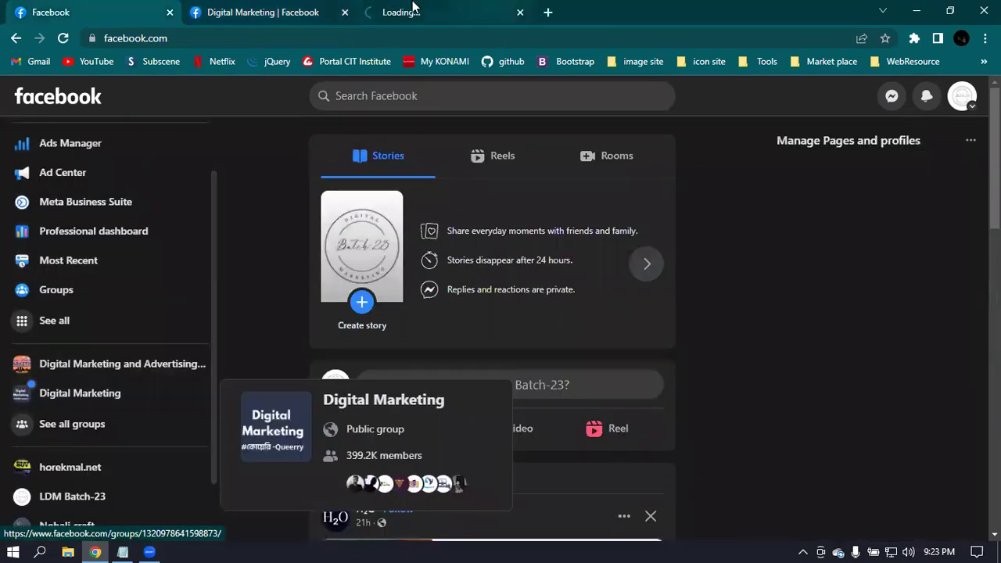
key(ctrl+3)
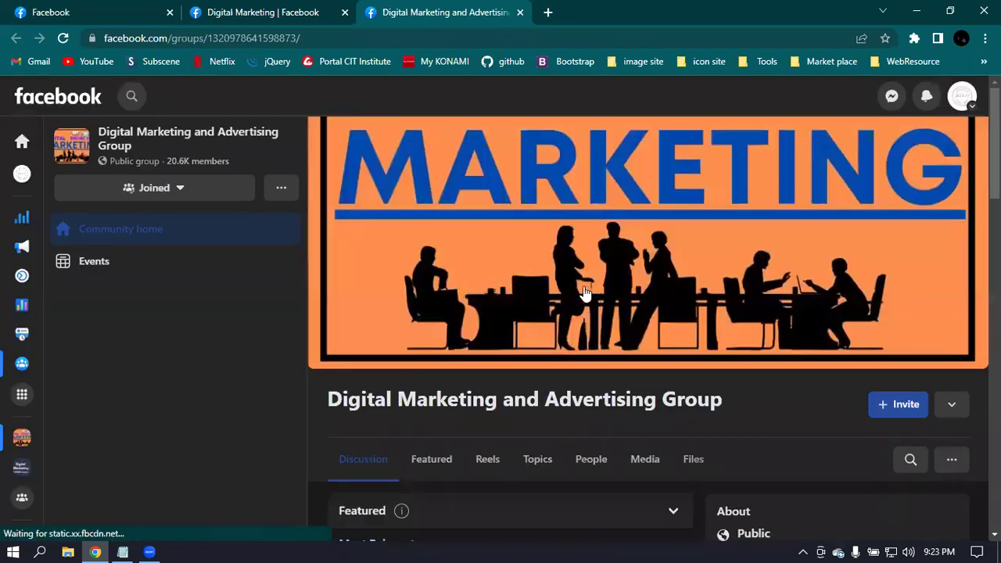
Step: Look over the Digital Marketing and Advertising Group's page and expand its Featured posts
scroll(662, 229, down, 4)
scroll(663, 228, down, 3)
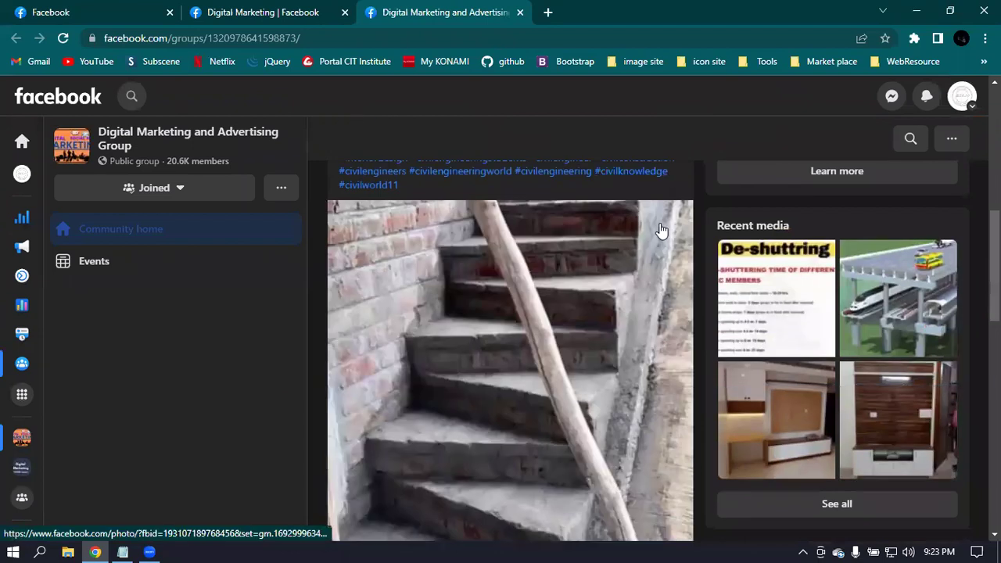
scroll(655, 230, up, 5)
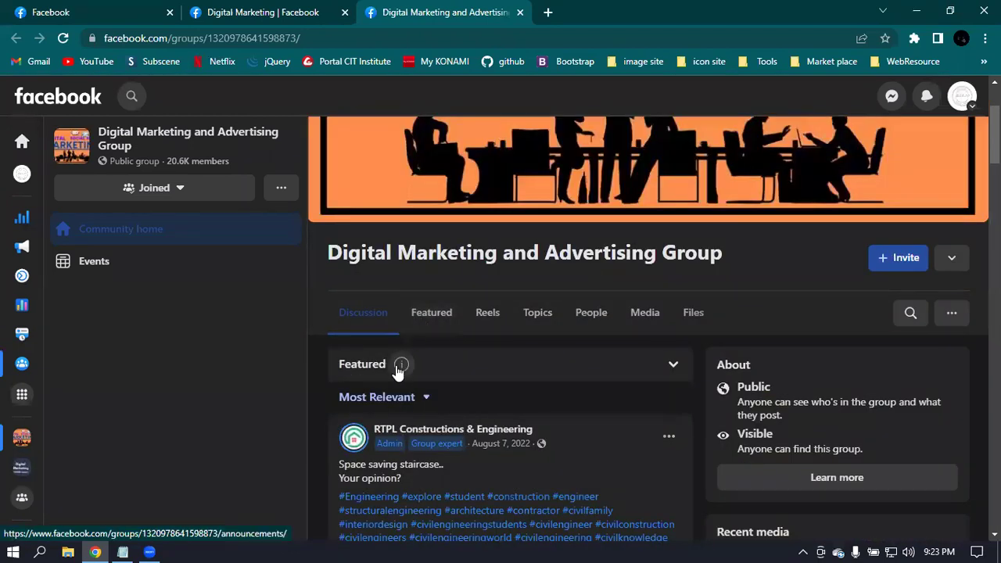
click(673, 366)
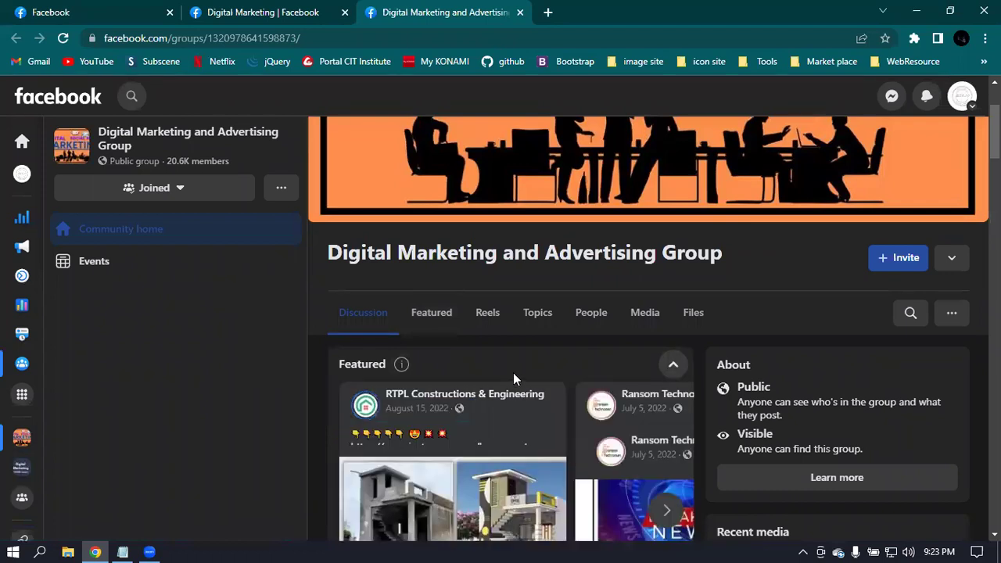
Step: Examine the Digital Marketing and Advertising Group's discussion feed, checking the posts' authors, reactions and comments
scroll(513, 372, down, 4)
scroll(516, 368, down, 7)
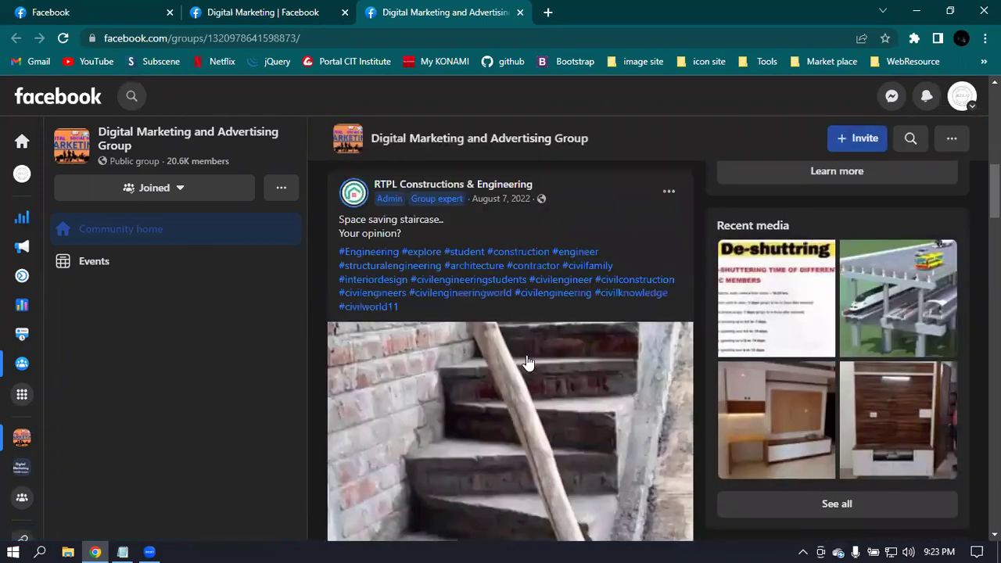
scroll(495, 306, down, 2)
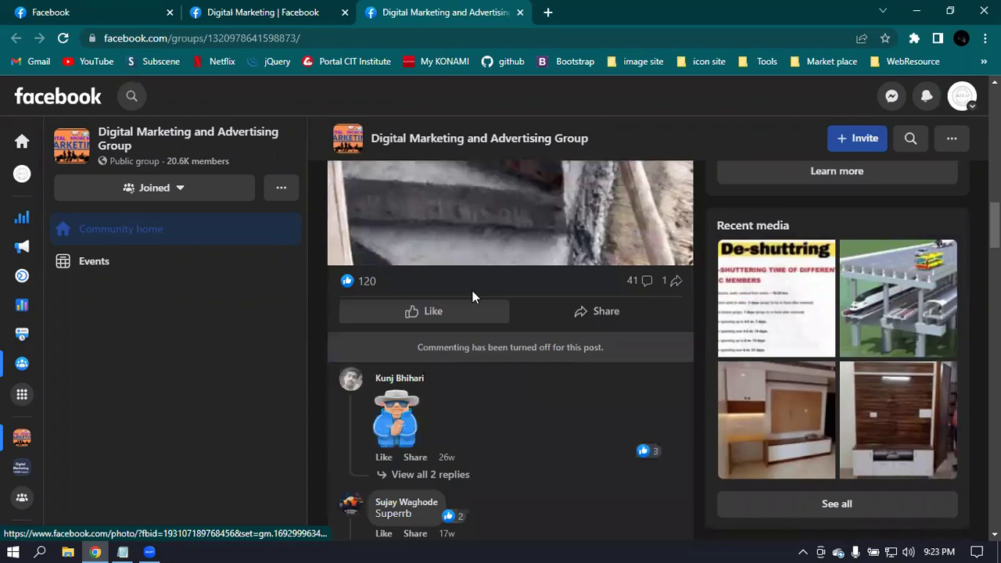
scroll(598, 304, down, 4)
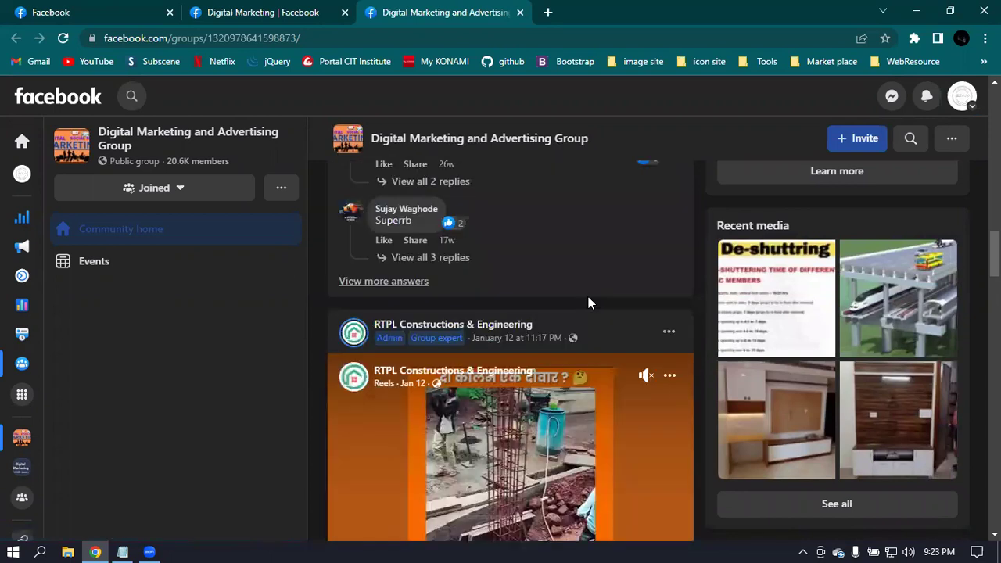
scroll(579, 301, down, 4)
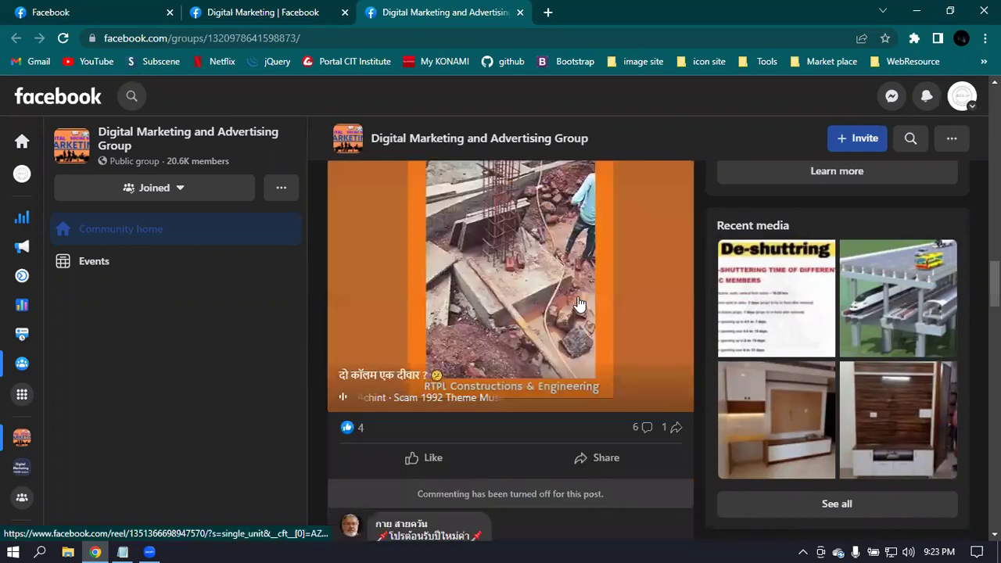
scroll(579, 305, down, 1)
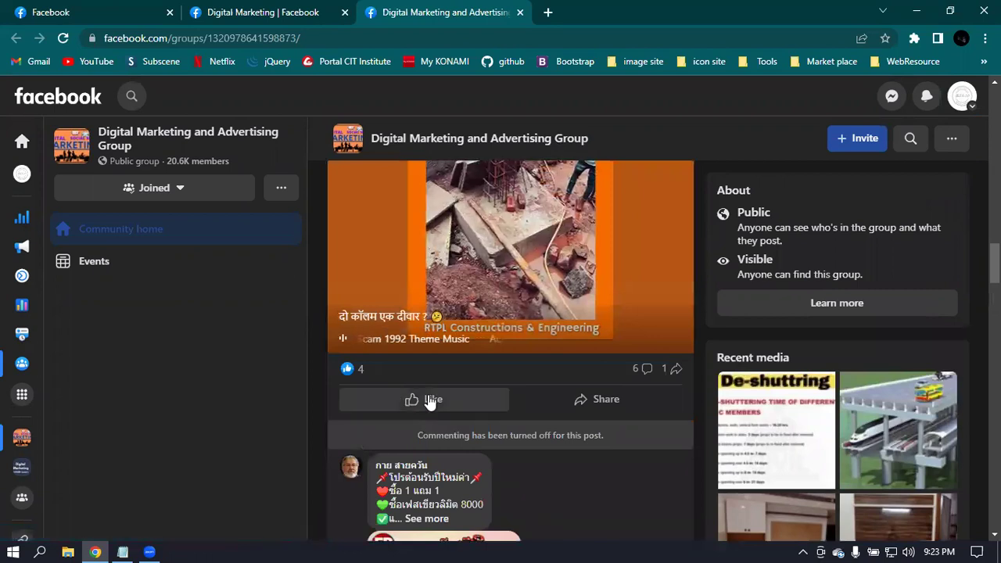
scroll(430, 402, down, 3)
scroll(430, 401, down, 4)
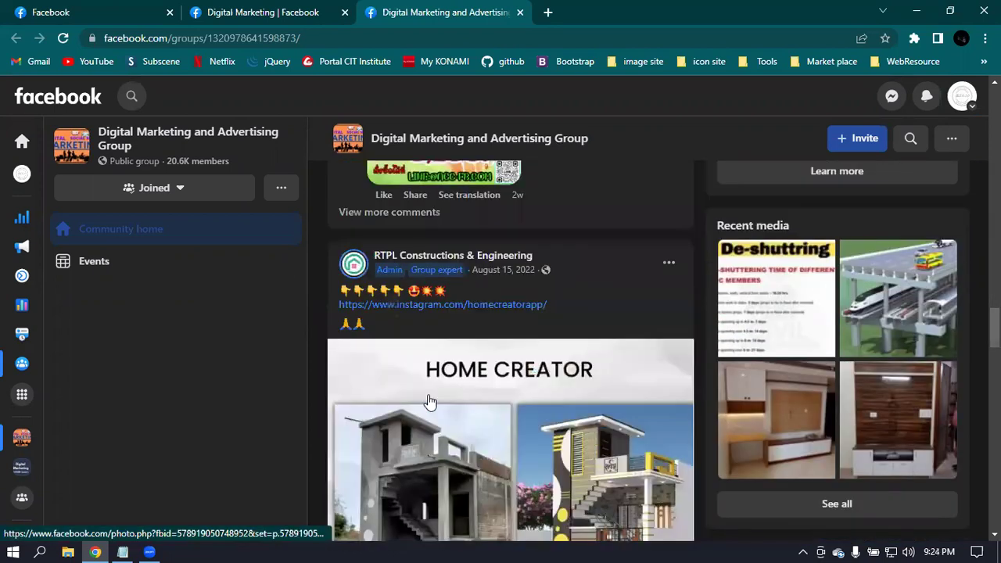
scroll(428, 394, down, 1)
scroll(428, 398, down, 3)
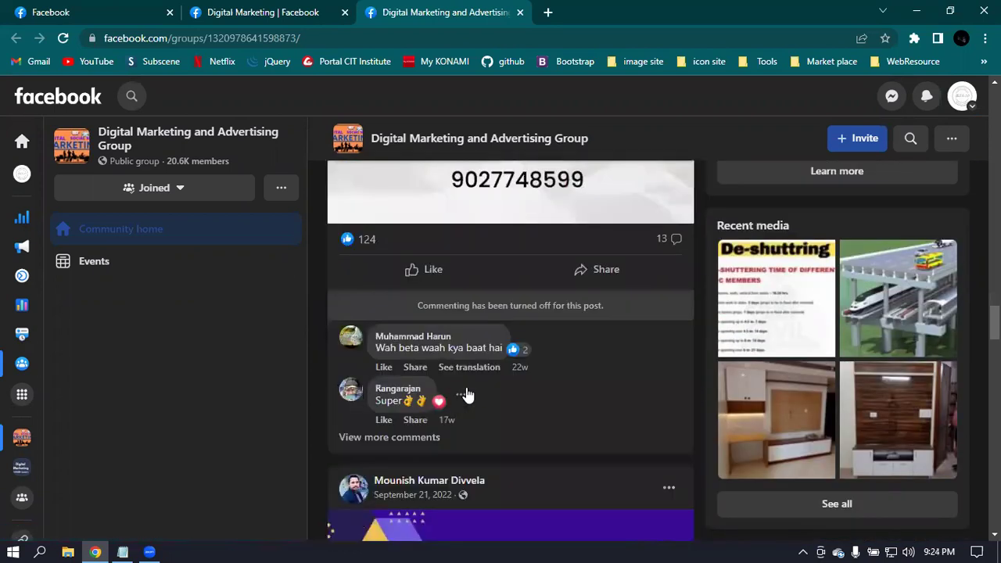
scroll(532, 309, down, 2)
scroll(531, 308, down, 4)
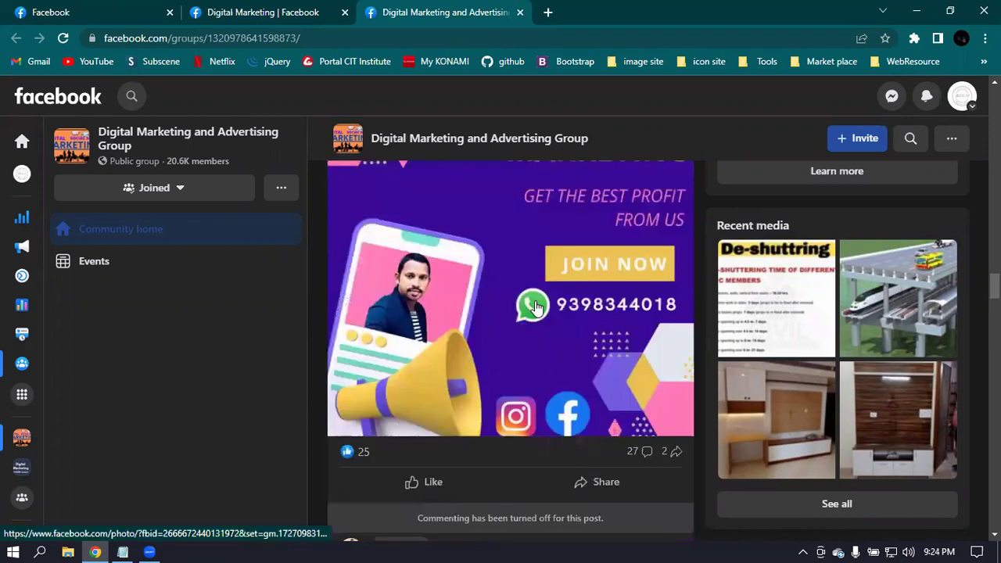
scroll(542, 309, down, 3)
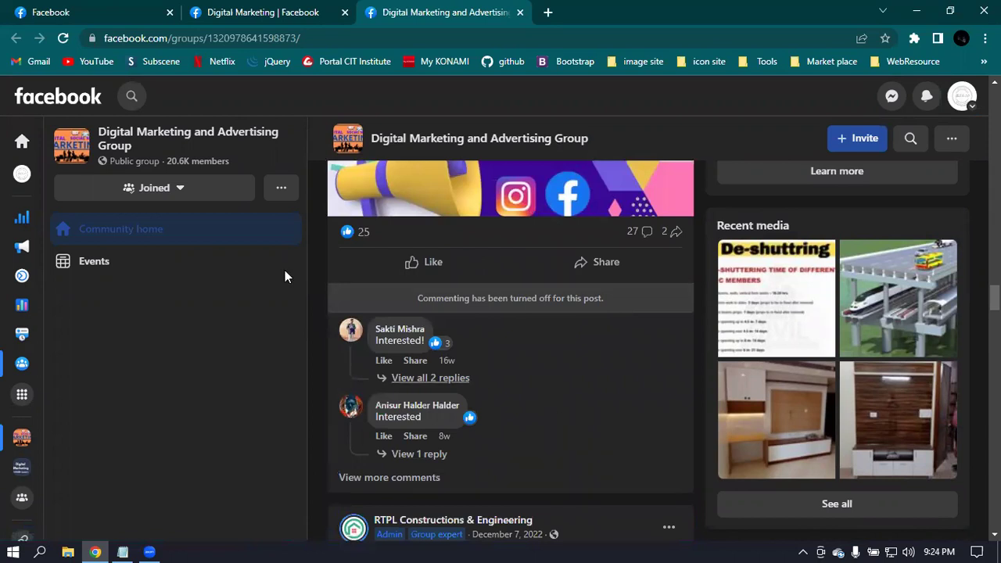
Step: View the list of all joined groups in the first browser tab, and go back to the services post's page
click(110, 11)
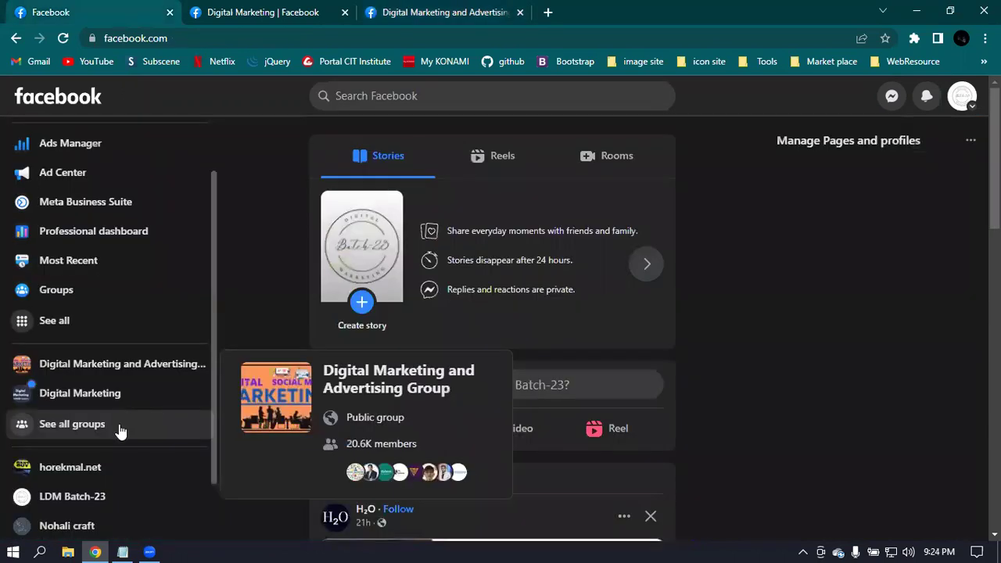
click(72, 423)
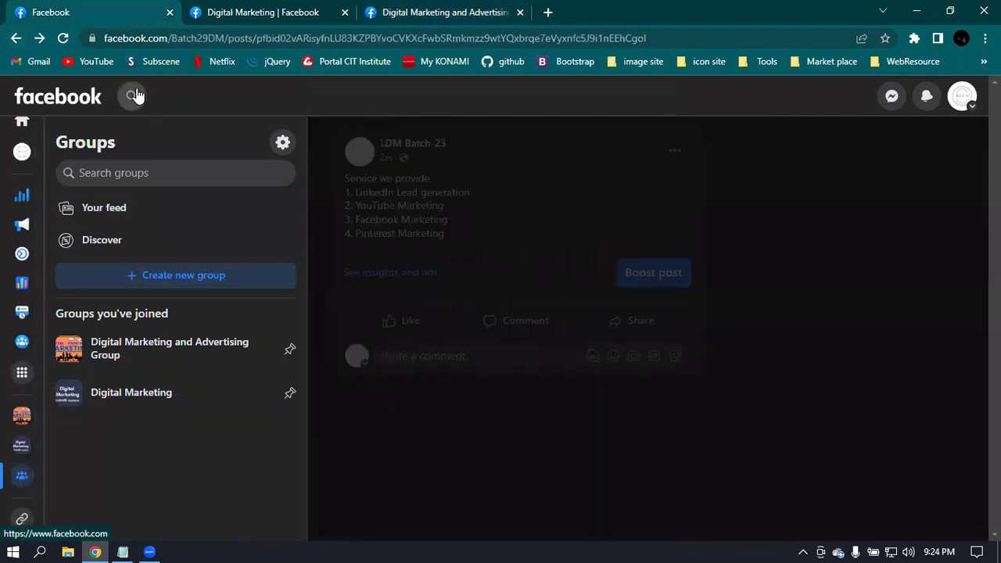
click(132, 96)
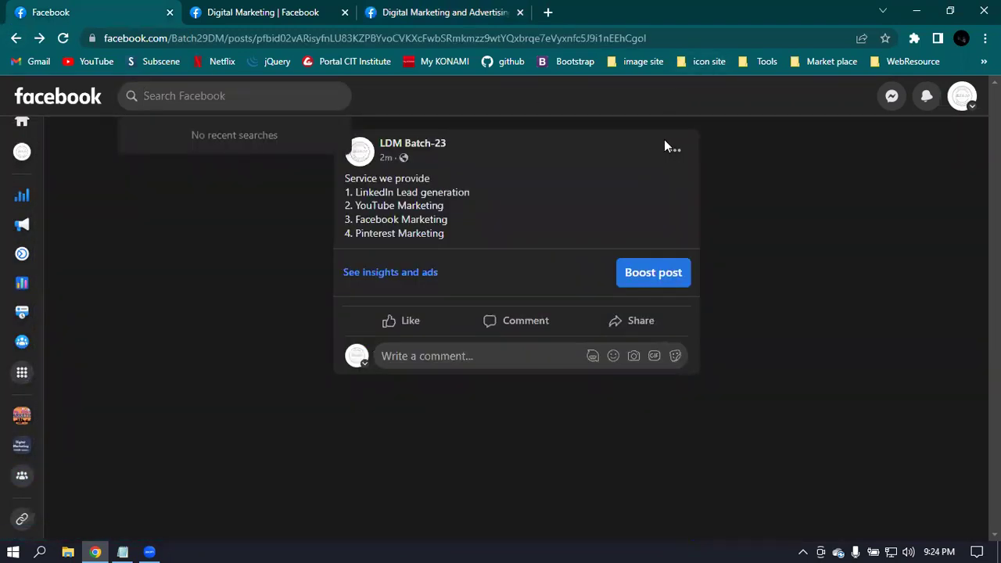
Step: Search Facebook for "digital marketing"
text(g)
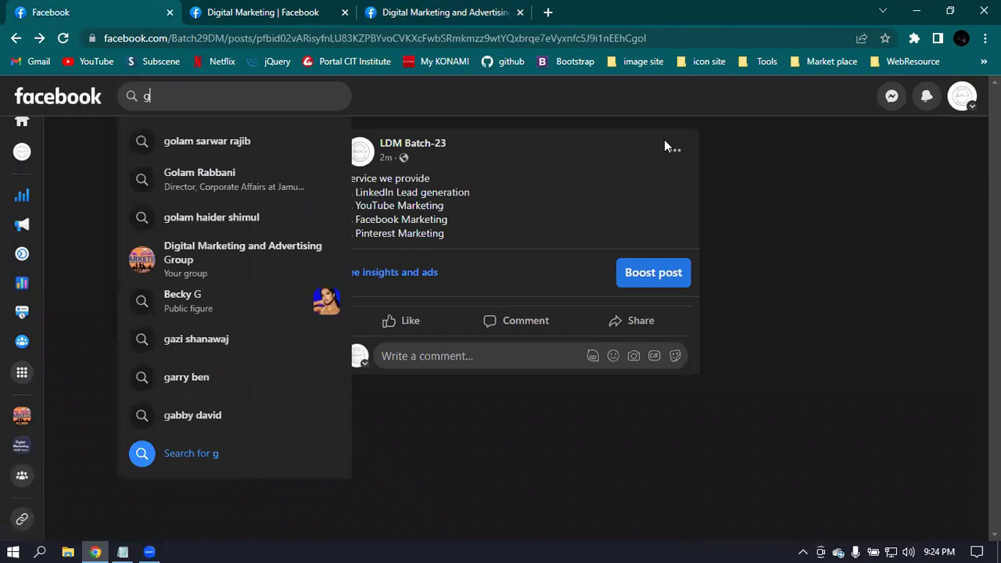
key(BackSpace)
text(di)
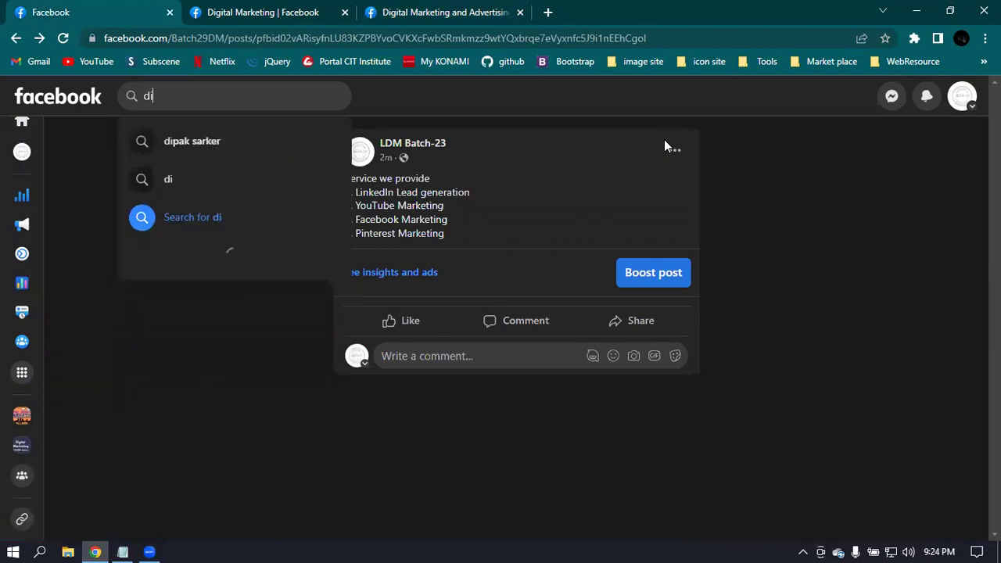
text(gital ma)
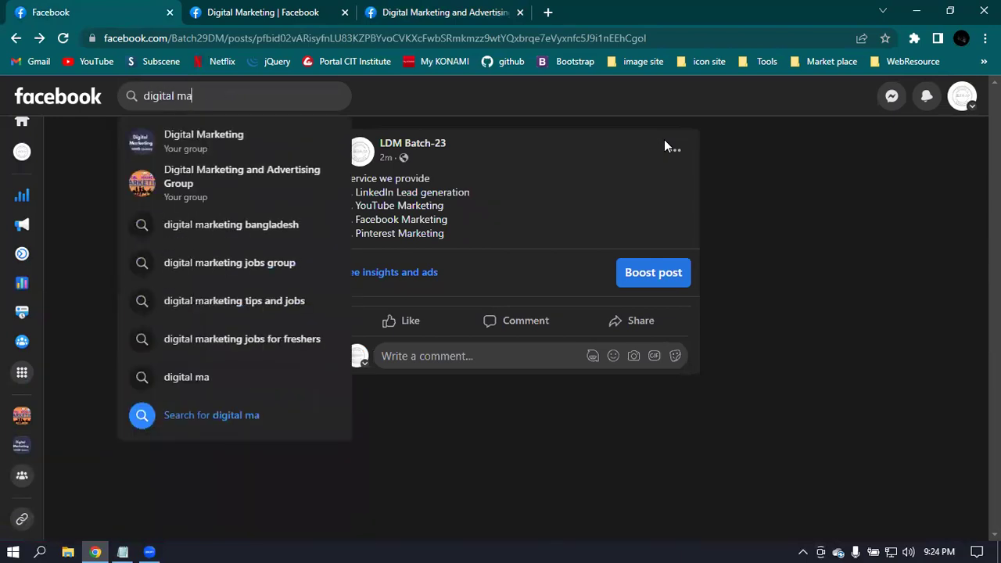
text(rketing)
key(Return)
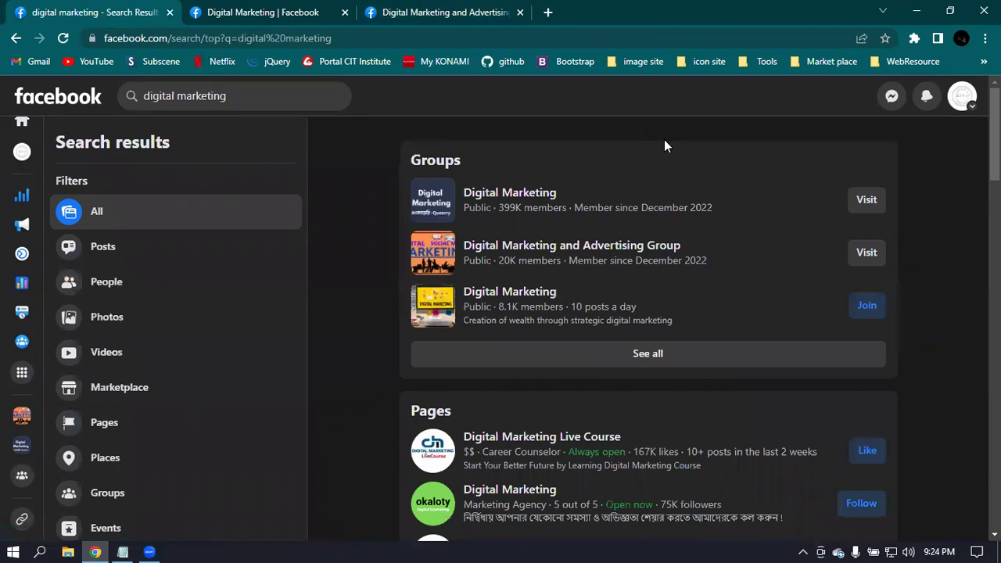
Step: Open the public Digital Marketing group with 8.1K members from the results and join it
click(504, 297)
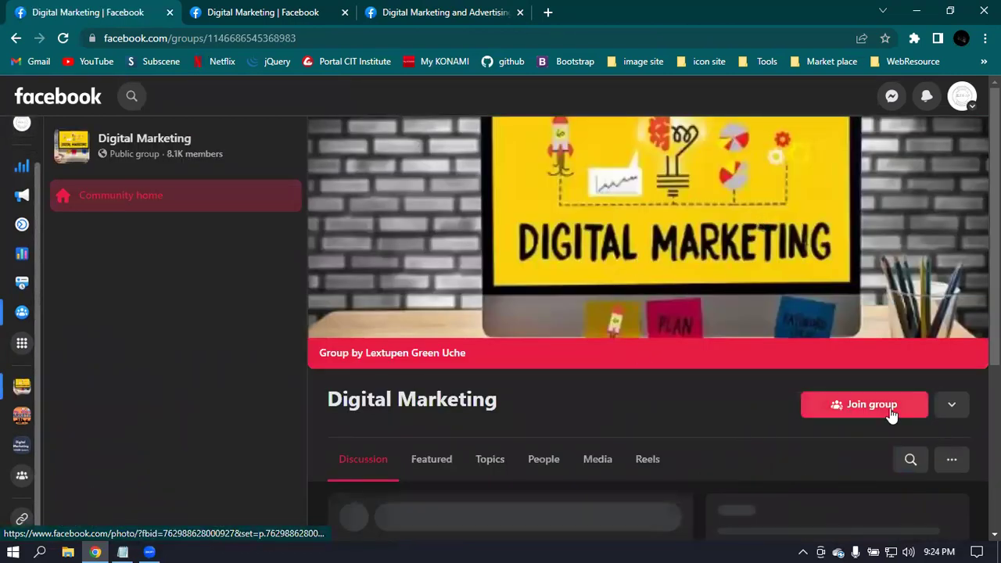
click(884, 408)
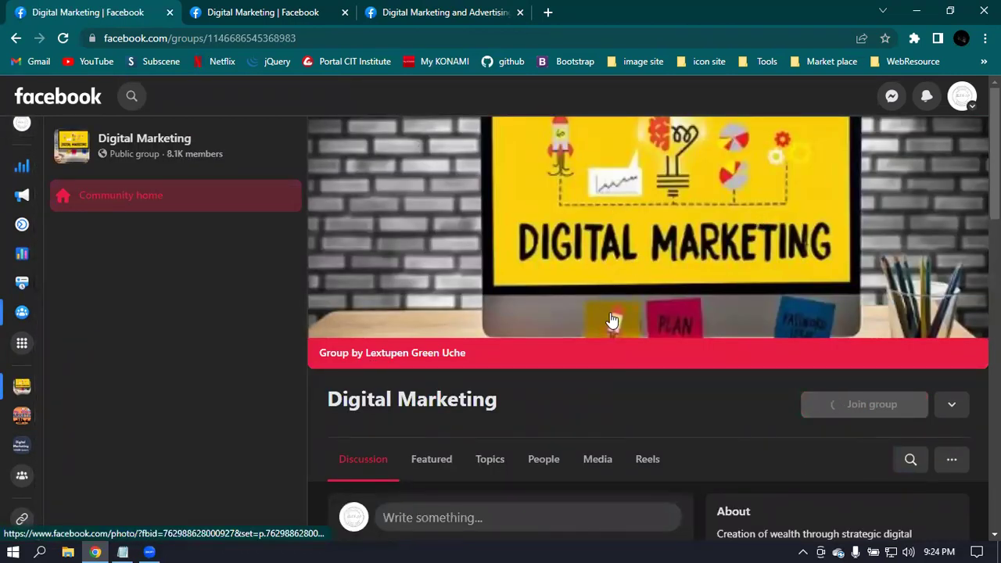
scroll(613, 321, down, 4)
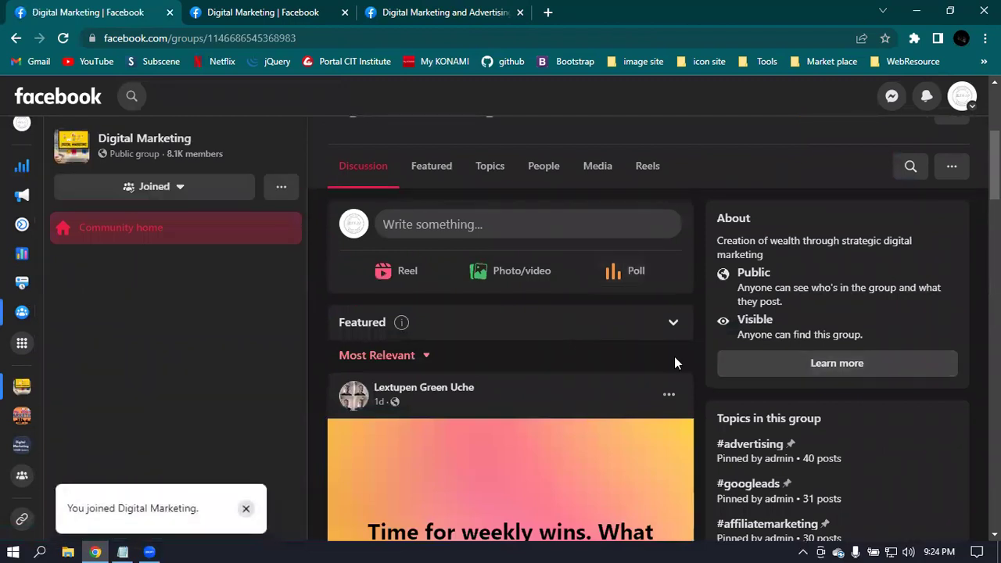
scroll(674, 357, up, 2)
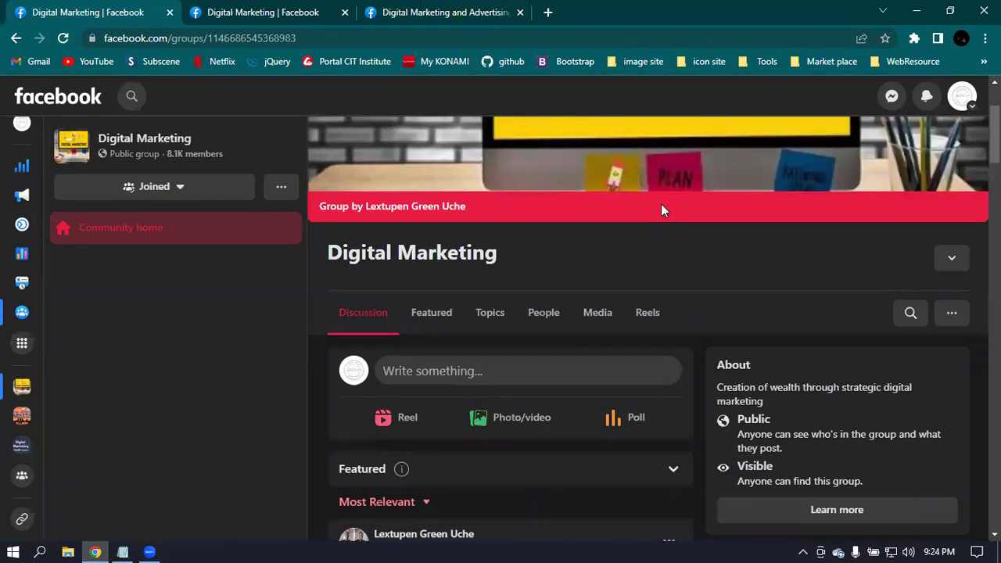
Step: Draft a public post in the Digital Marketing group containing the services post's link, and discard the draft
click(429, 377)
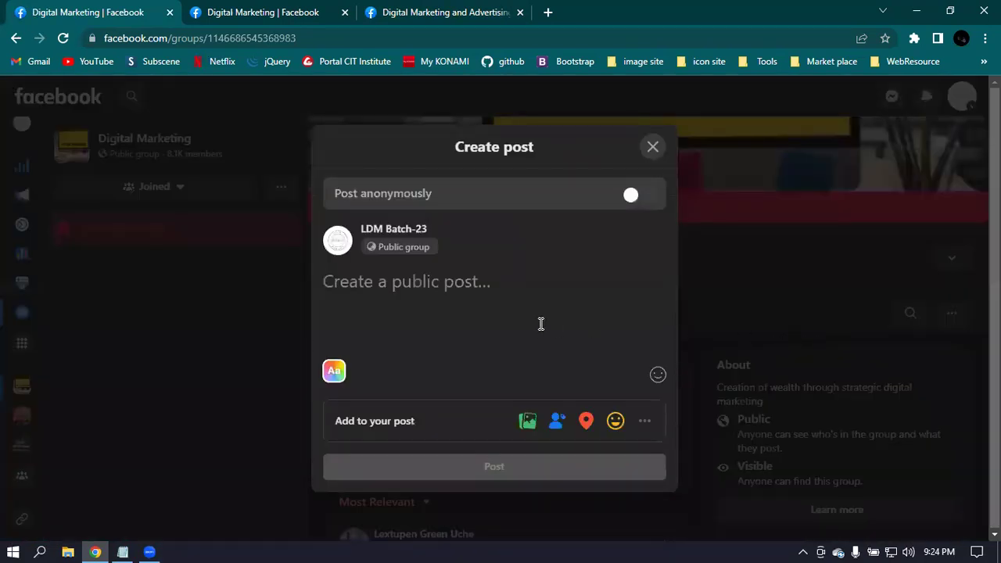
text(https://www.facebook.com/Batch29DM/posts/pfbid02vARisyfnLU83KZPBYvoCVKXcFwbSRmkmzz9wtYQxbrqe7eVyxnfc5J9i1nEEhCgol)
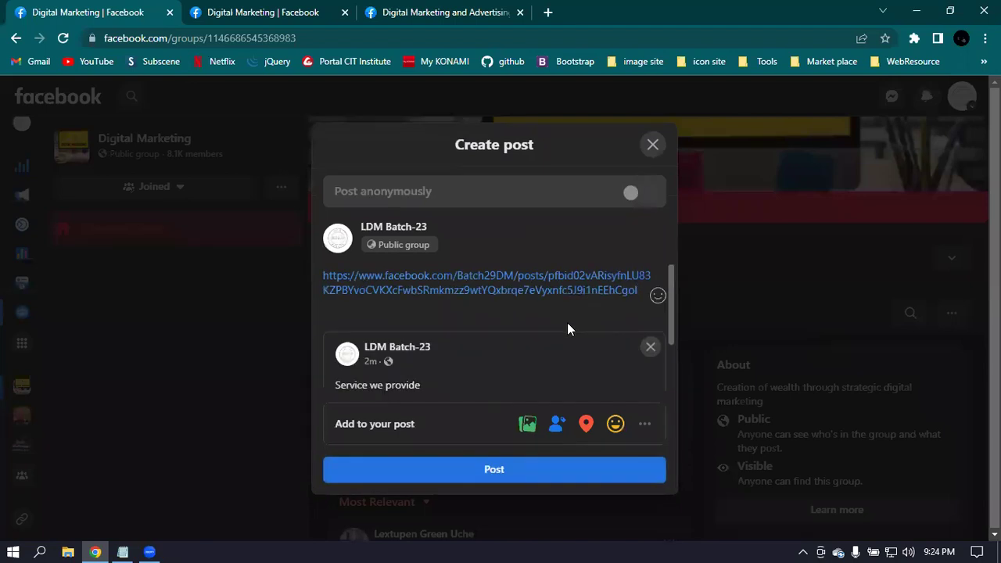
scroll(567, 322, down, 1)
scroll(587, 302, down, 2)
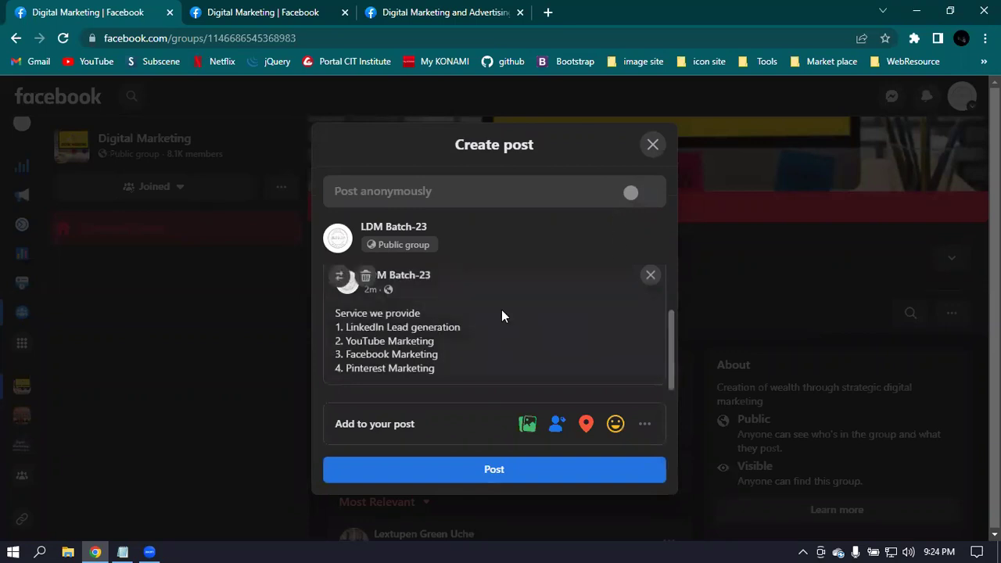
click(654, 148)
Step: Comment on the group's weekly wins post with the full link to the LDM Batch-23 services post
scroll(641, 347, down, 6)
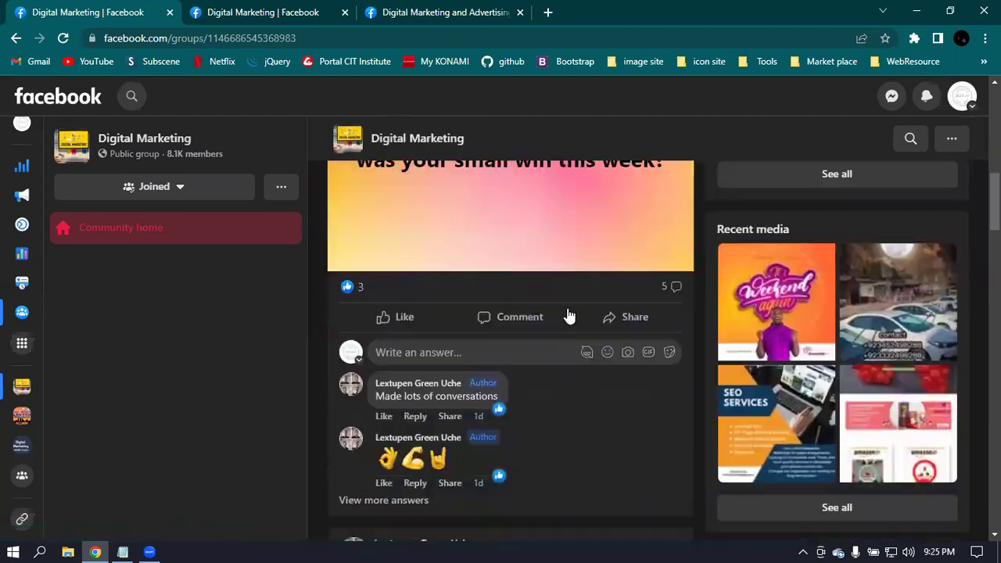
click(506, 280)
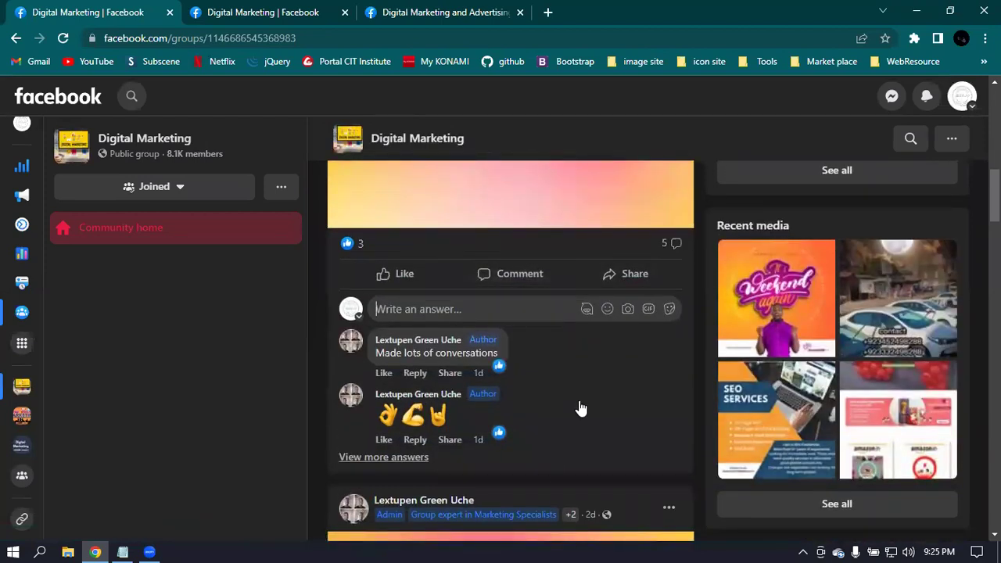
scroll(458, 306, down, 3)
scroll(518, 280, up, 2)
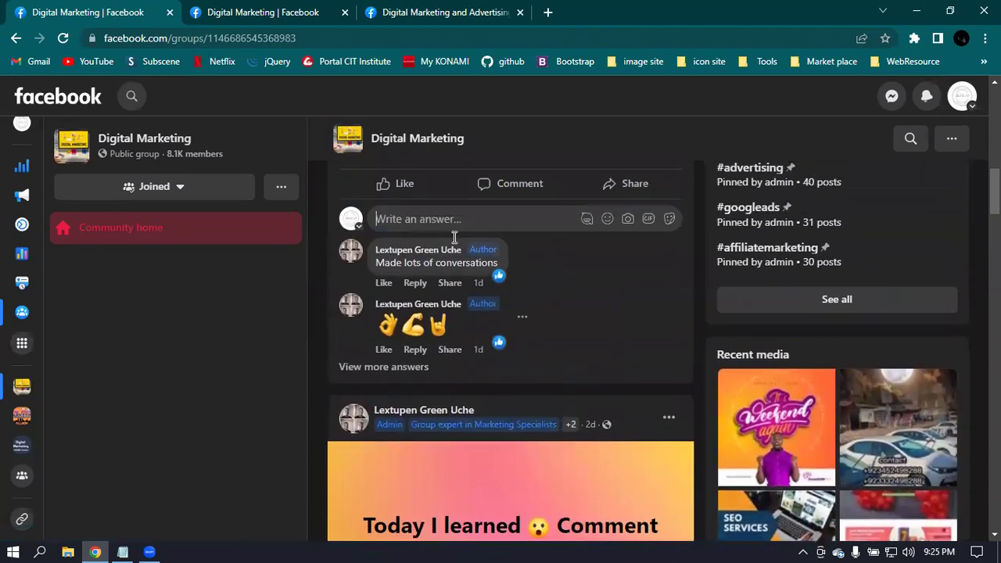
text(https://www.facebook.com/Batch29DM/posts/pfbid02vARisyfnLU83KZPBYvoCVKXcFwbSRmkmzz9wtYQxbrqe7eVyxnfc5J9i1nEEhCgol)
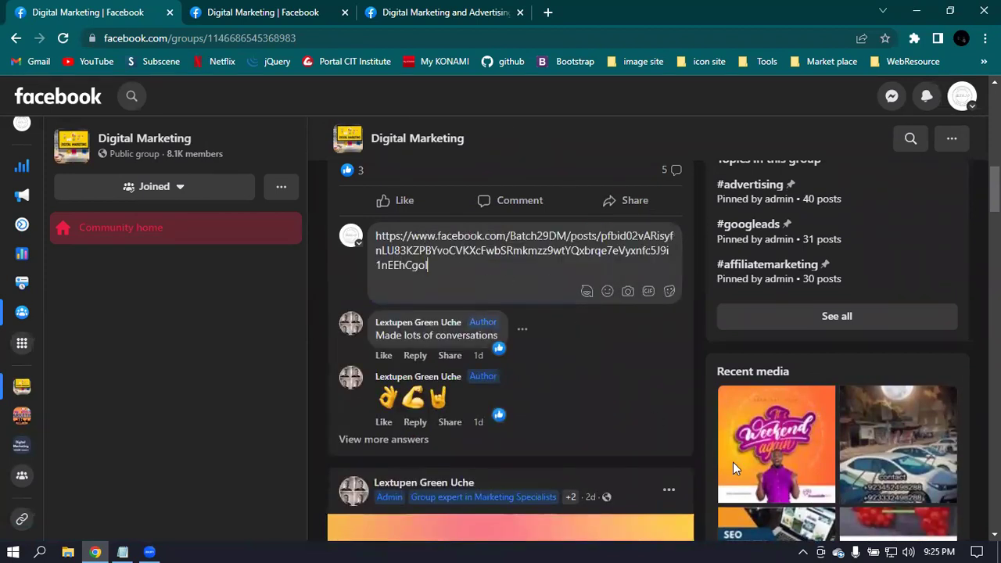
key(Return)
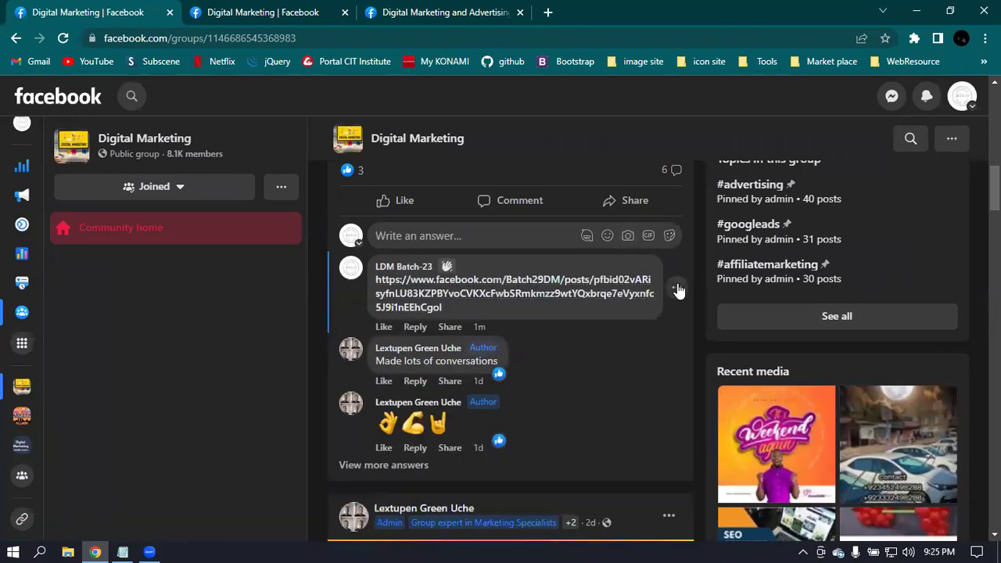
Step: Delete the LDM Batch-23 link comment from the weekly wins post
click(639, 327)
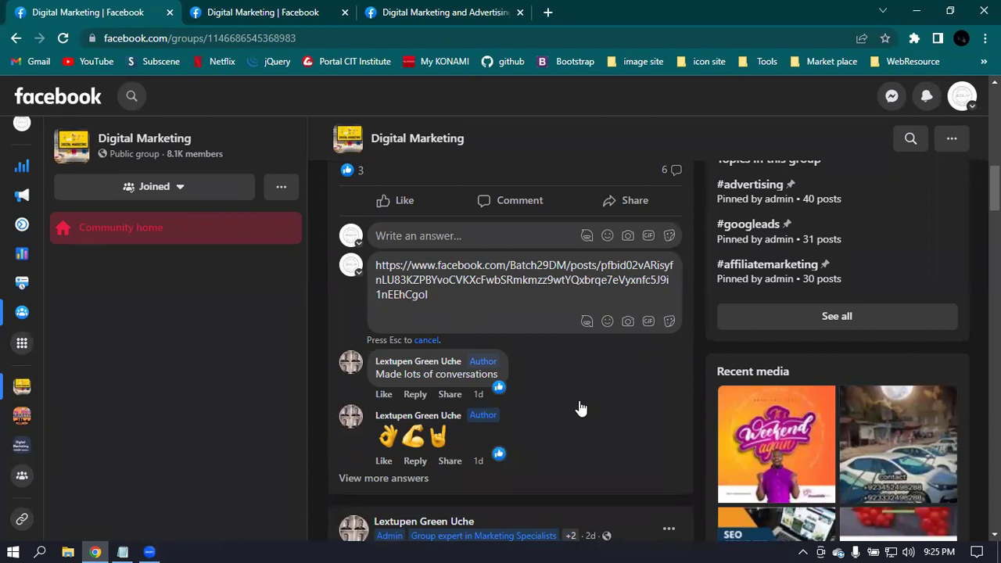
click(428, 339)
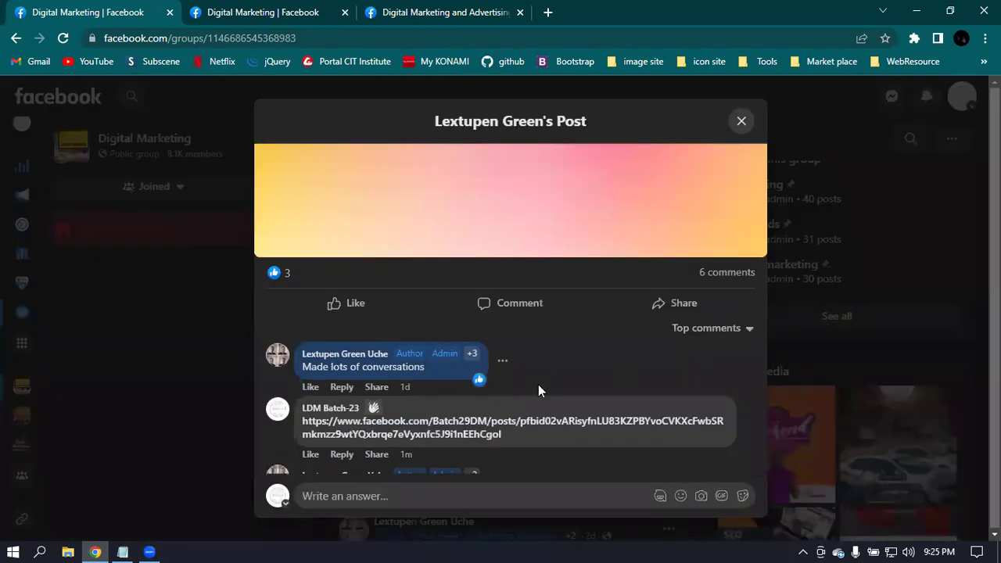
scroll(618, 404, down, 1)
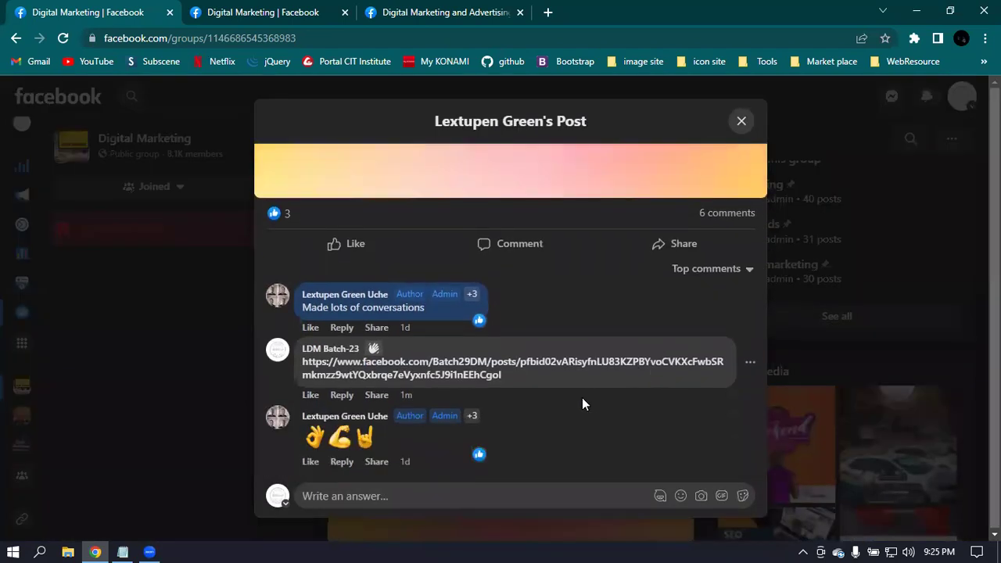
click(749, 365)
click(665, 423)
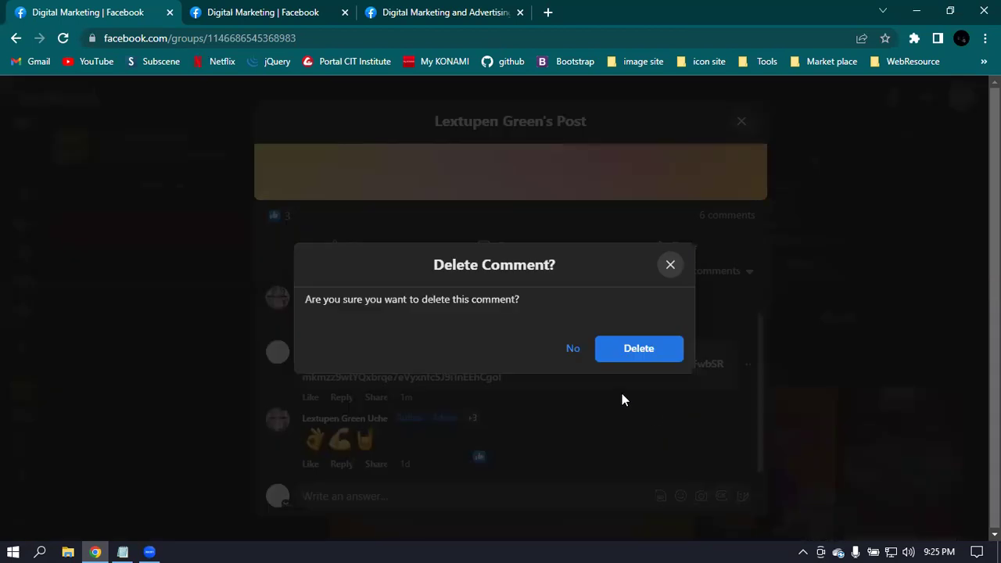
click(648, 358)
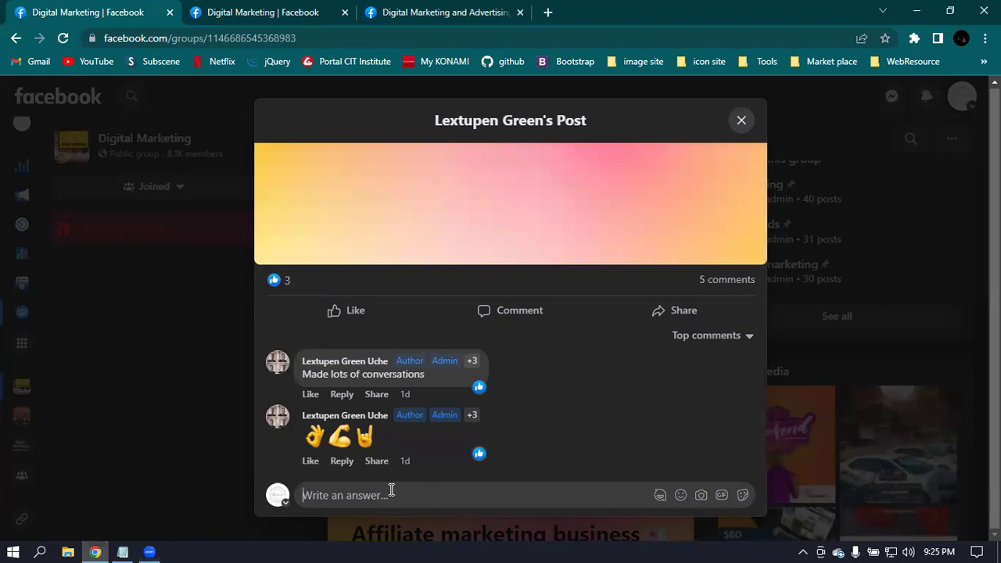
Step: Write a new comment on the weekly wins post with the services post's link, placing <p> before and after it
text(https://www.facebook.com/Batch29DM/posts/pfbid02vARisyfnLU83KZPBYvoCVKXcFwbSRmkmzz9wtYQxbrqe7eVyxnfc5J9i1nEEhCgol)
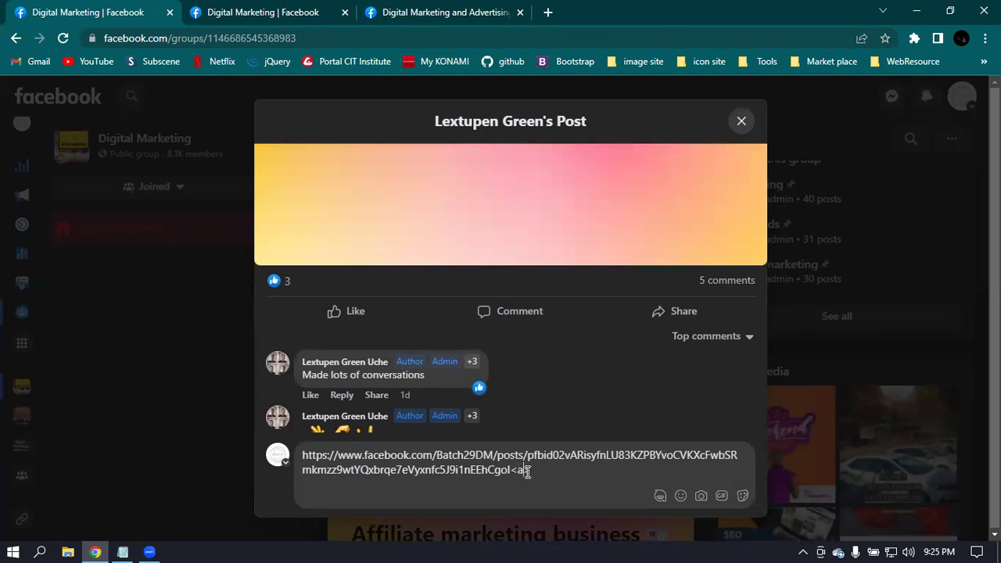
text(>)
text(<)
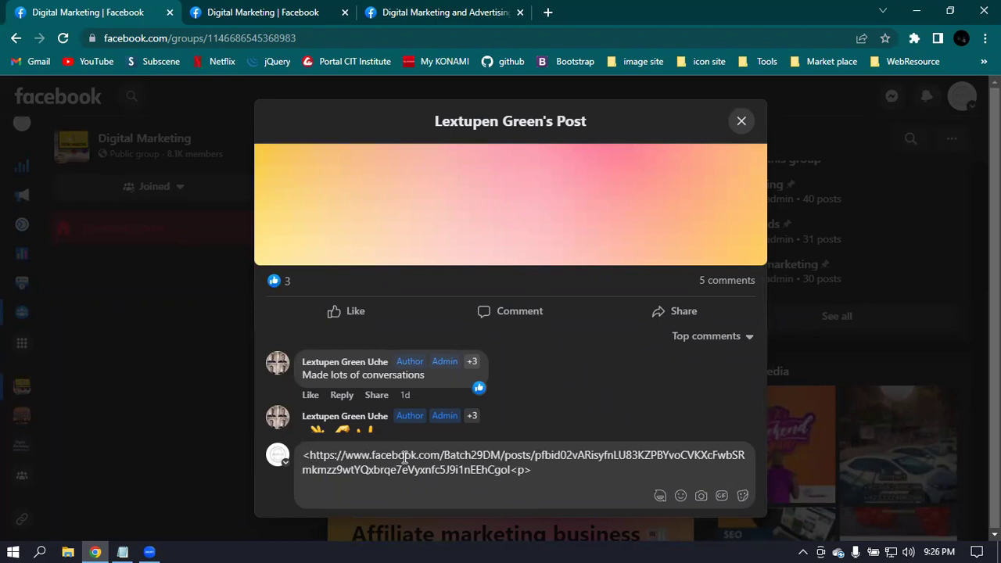
text(p>)
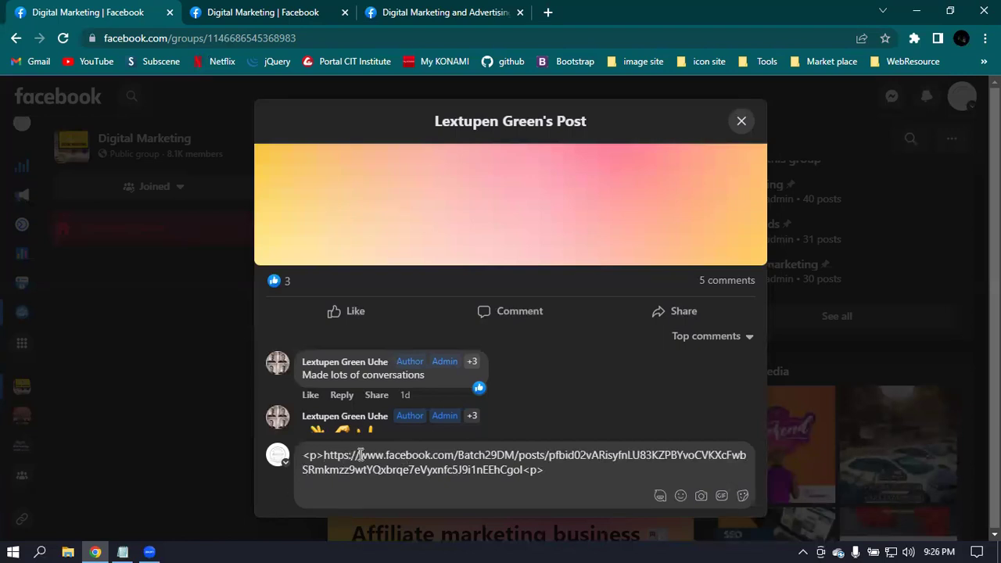
key(Delete)
key(Delete)
key(Delete)
key(Delete)
key(Delete)
key(Delete)
key(Delete)
key(Delete)
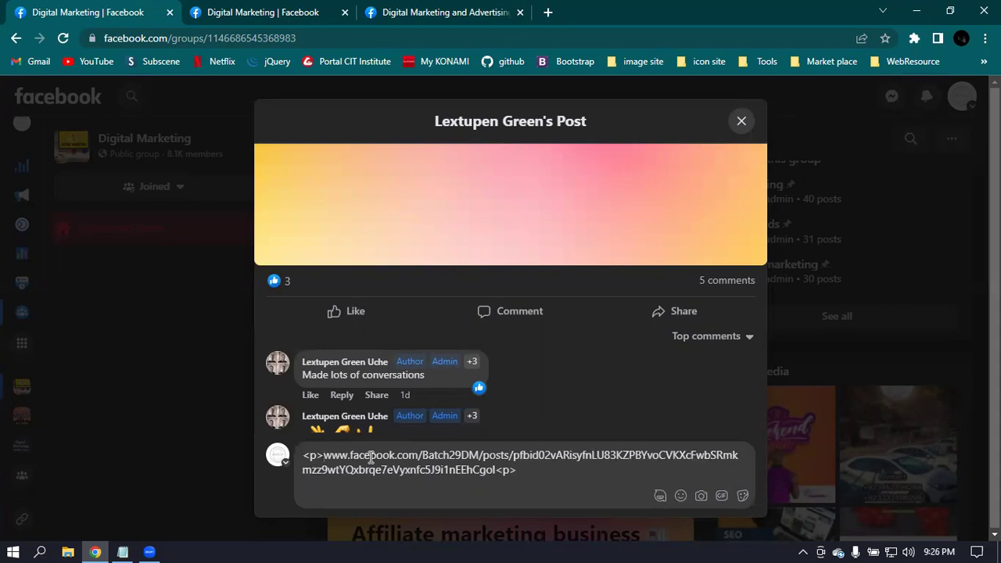
key(Return)
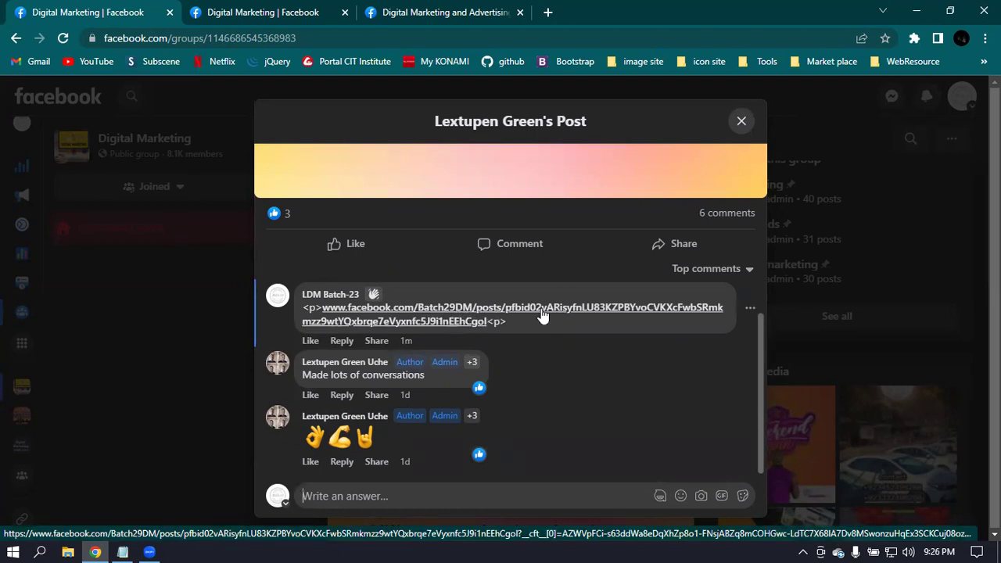
Step: Follow the published comment's link to the services post and return to the Digital Marketing group
click(443, 318)
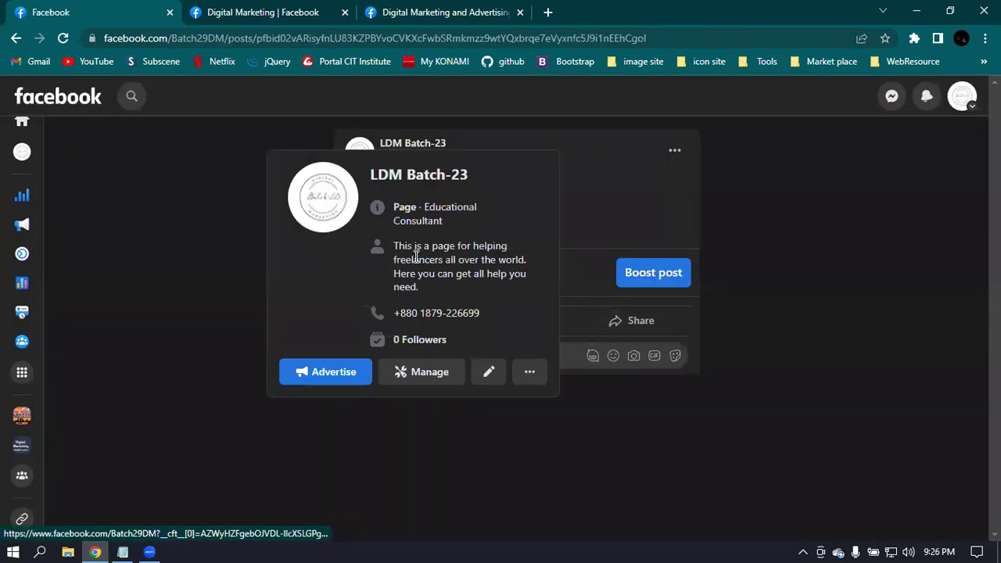
click(17, 38)
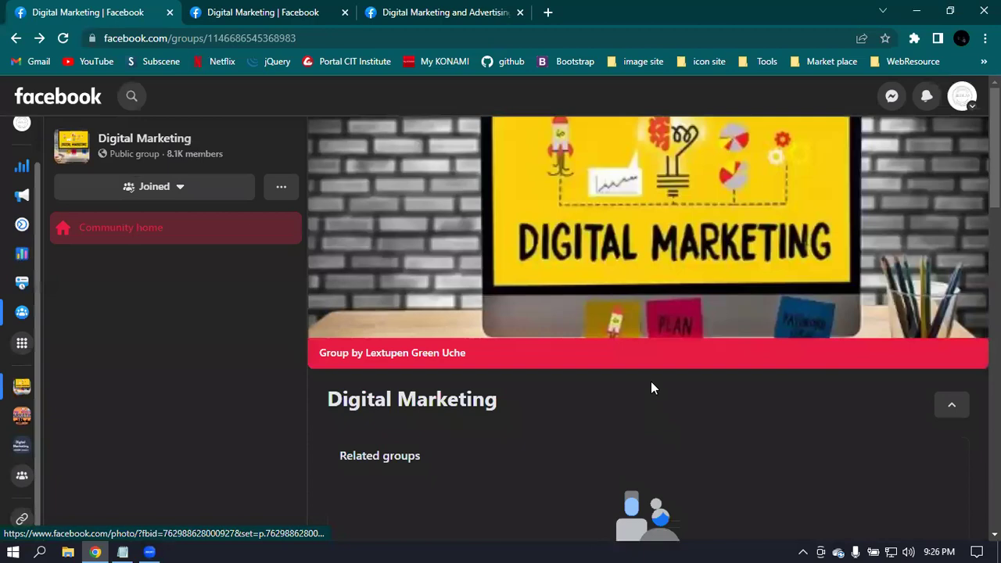
Step: Examine the Digital Marketing group's discussion feed for members' posts and comment areas where links could be shared
scroll(652, 383, down, 10)
scroll(637, 364, down, 8)
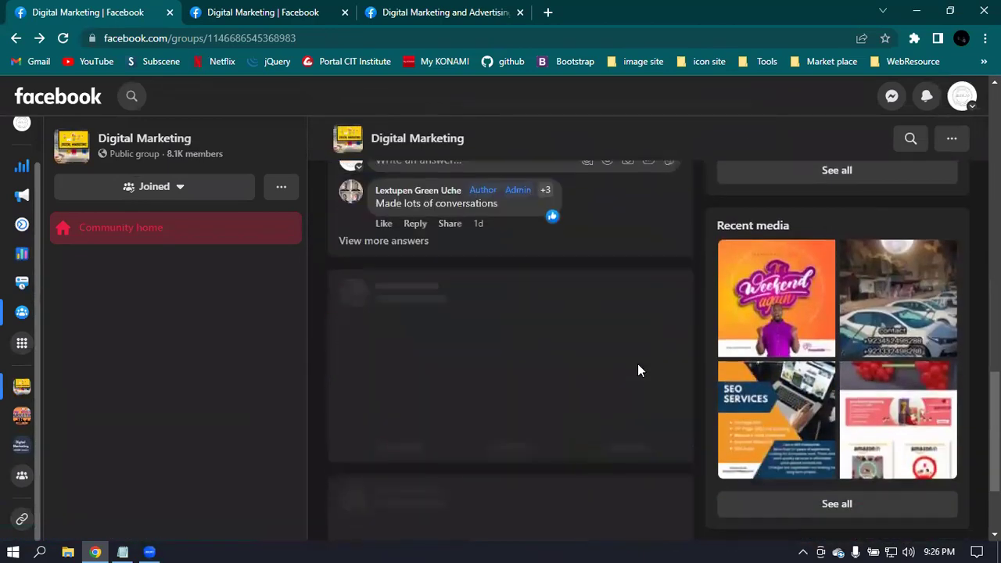
scroll(626, 378, down, 2)
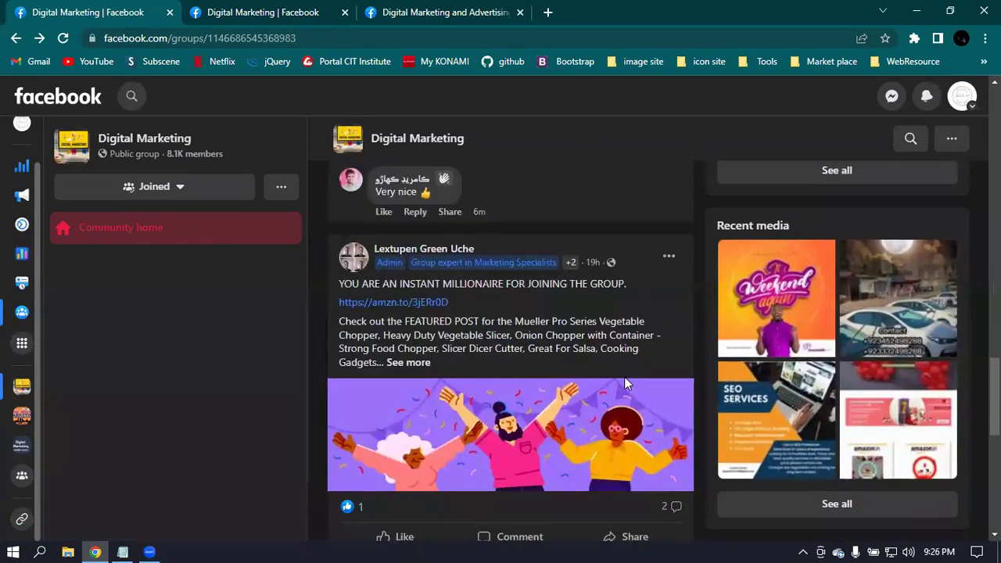
scroll(624, 376, up, 10)
scroll(624, 377, up, 4)
scroll(623, 382, down, 10)
scroll(622, 388, down, 12)
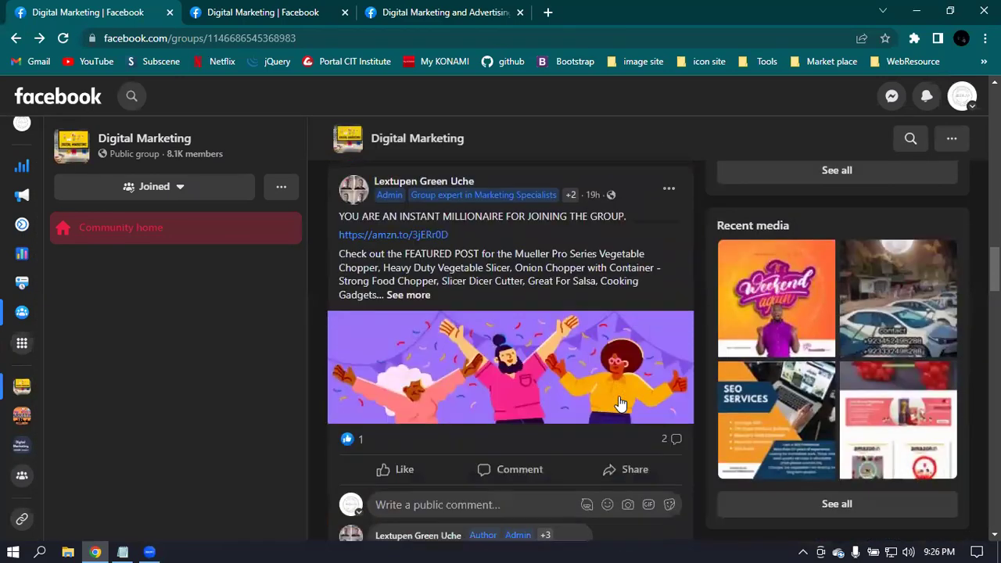
scroll(609, 400, down, 2)
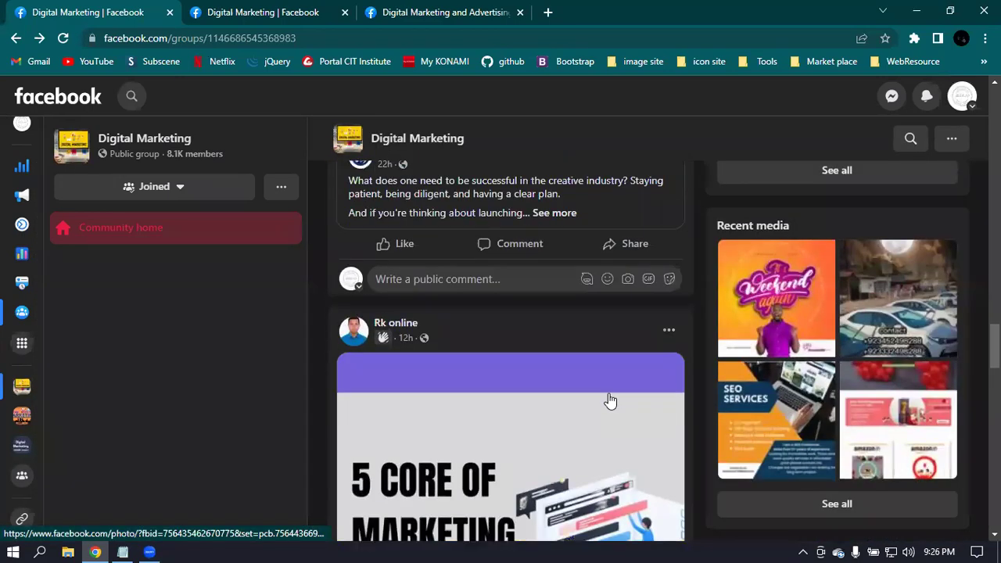
scroll(569, 387, down, 7)
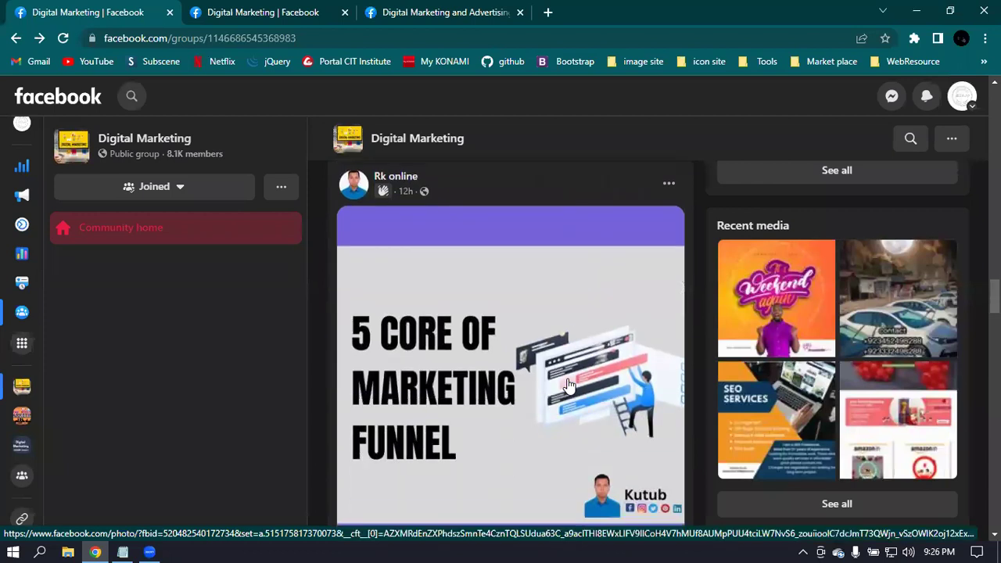
scroll(573, 339, up, 5)
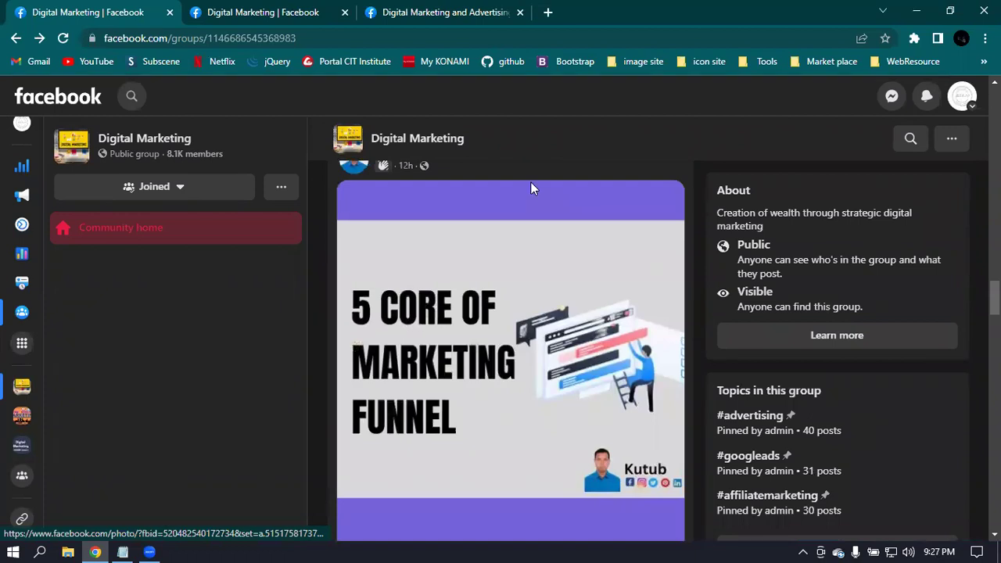
Step: Switch to the Digital Marketing and Advertising Group and look over its posts and their comments
key(ctrl+3)
scroll(526, 367, down, 10)
scroll(526, 368, up, 2)
scroll(526, 369, up, 3)
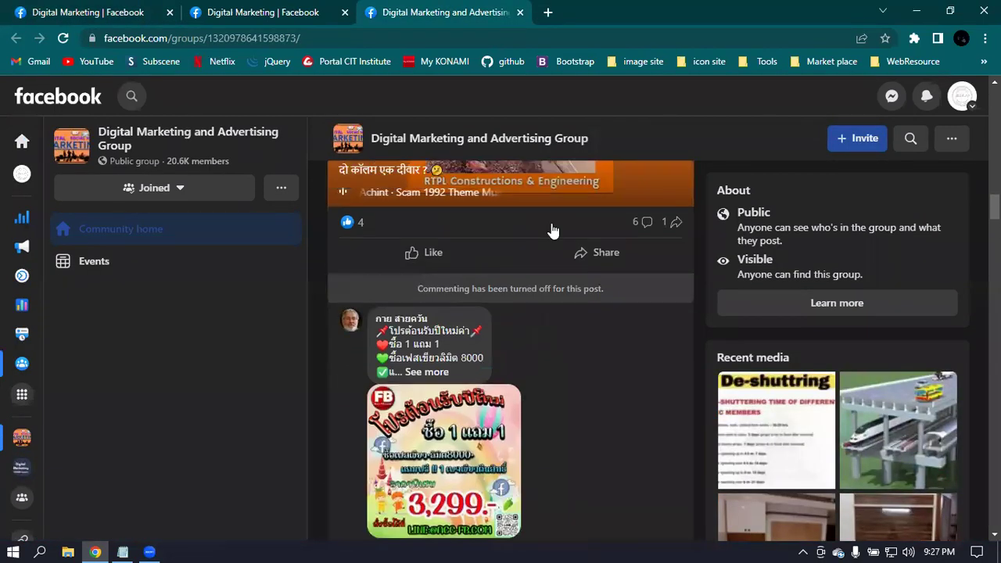
Step: Return to the first Digital Marketing group and start a public post containing the copied link to the LDM Batch-23 services post
key(ctrl+1)
scroll(487, 307, down, 8)
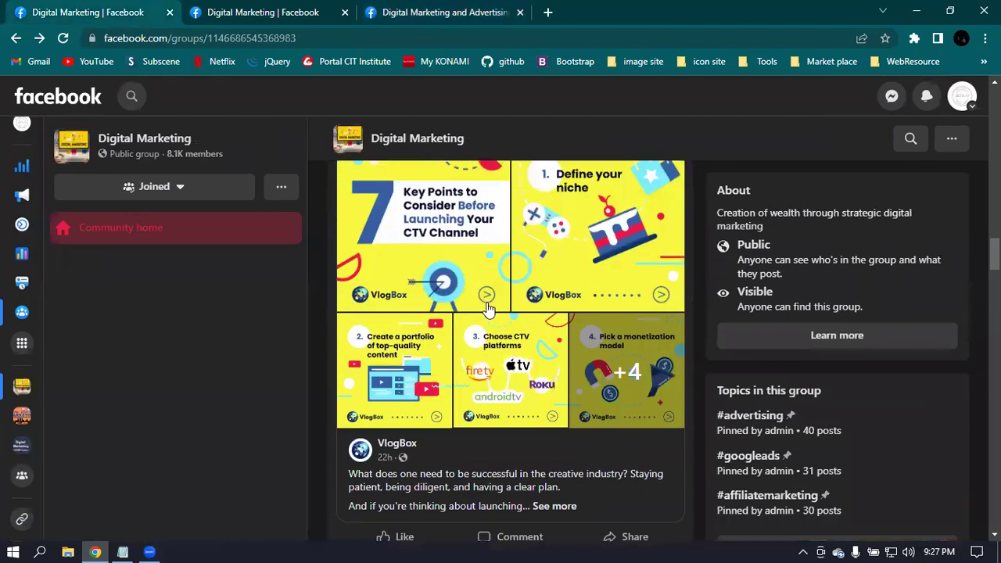
scroll(487, 307, up, 15)
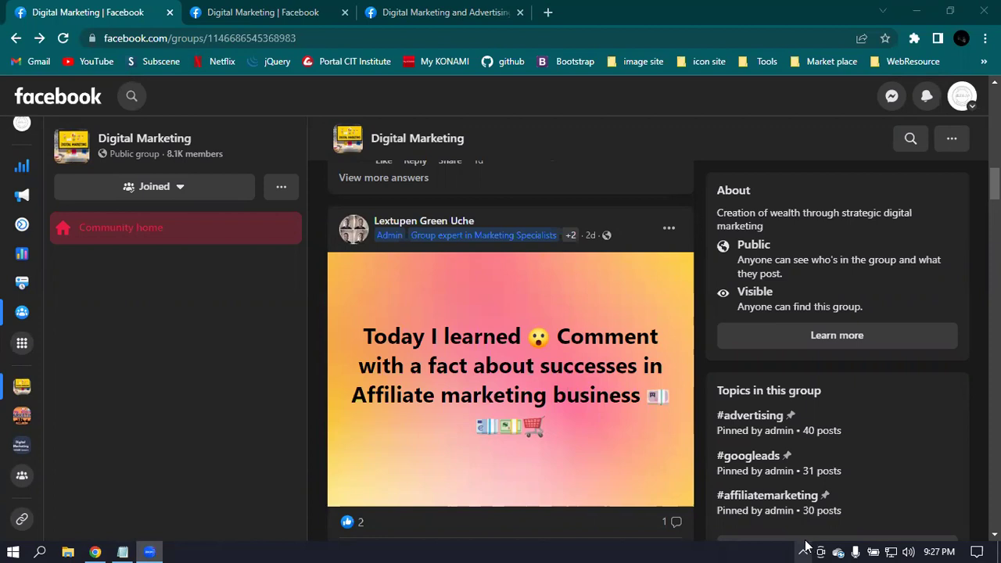
scroll(642, 412, up, 10)
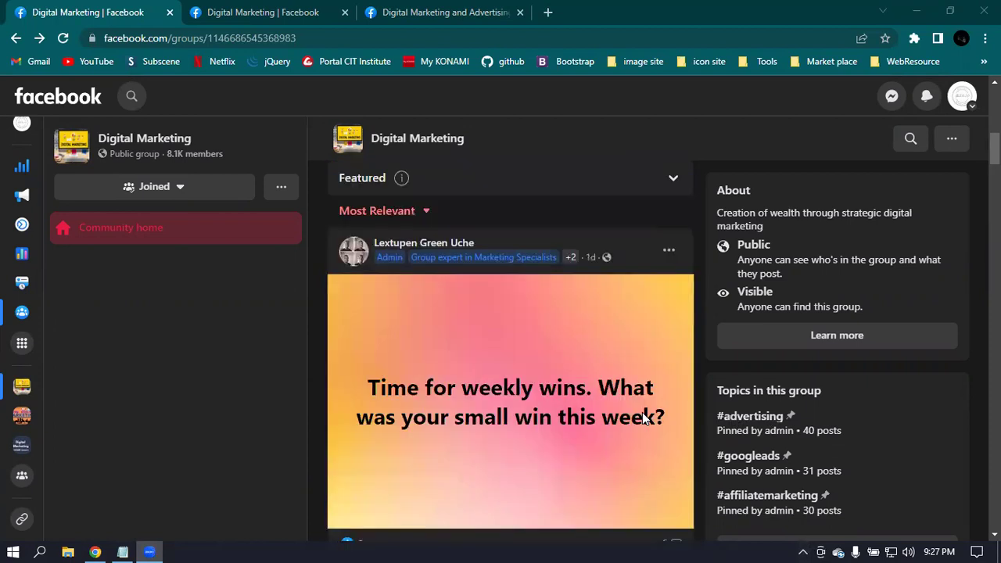
scroll(642, 412, up, 4)
scroll(642, 412, down, 4)
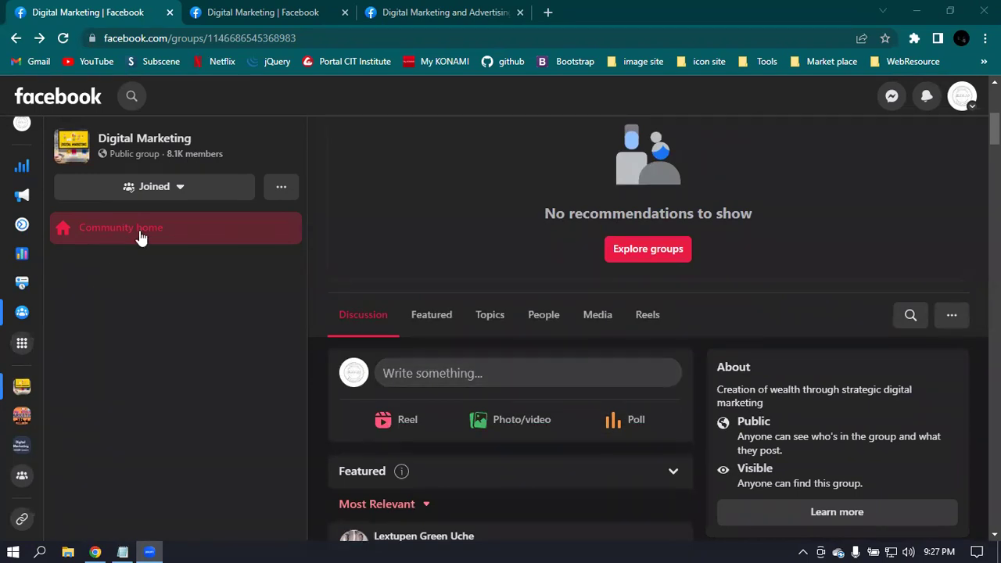
scroll(472, 389, down, 2)
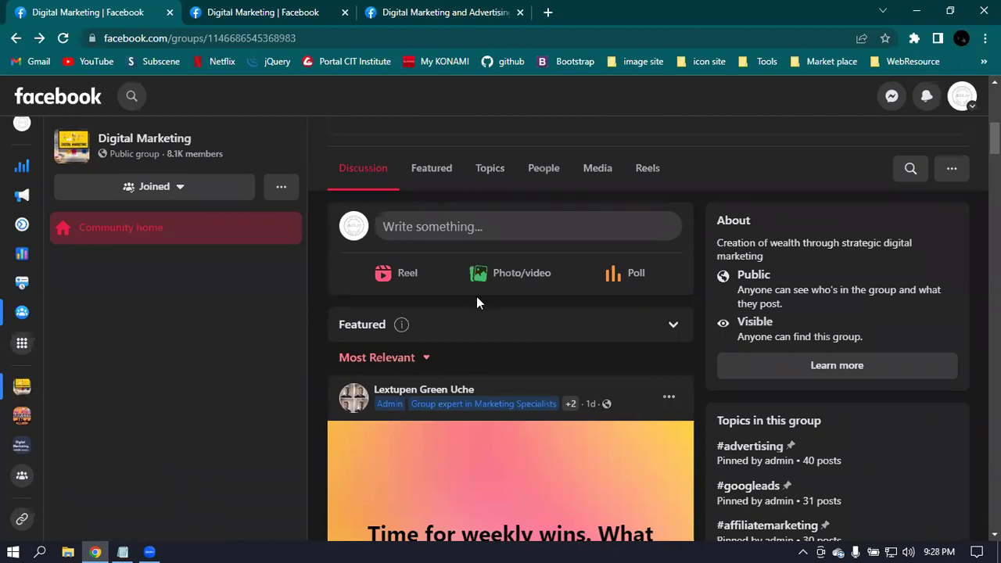
click(450, 226)
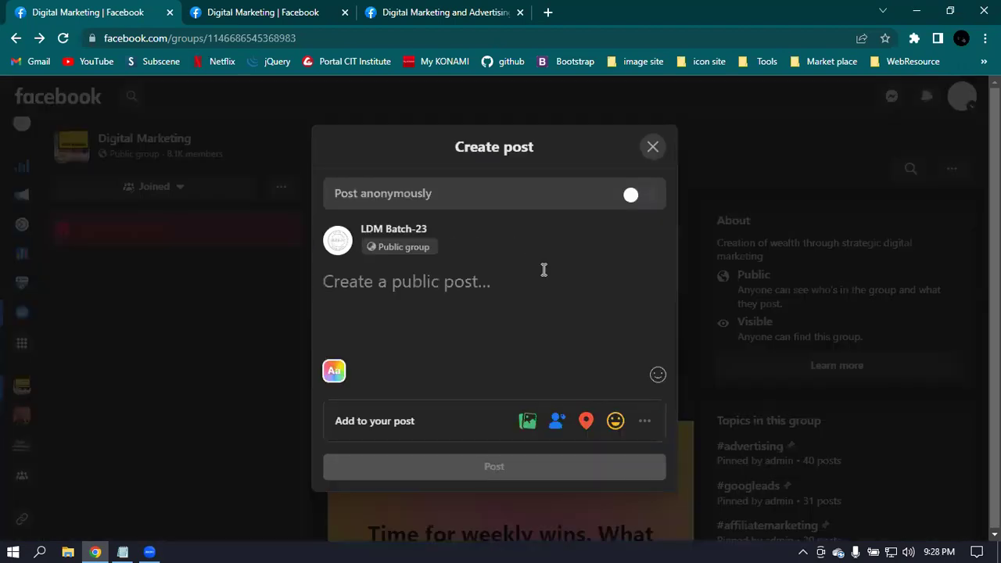
text(https://www.facebook.com/Batch29DM/posts/pfbid02vARisyfnLU83KZP8YvoCVKXcFwbSRmkmzz9wtYQxbrqe7eVyxnfc5J9i1nEEhCgol)
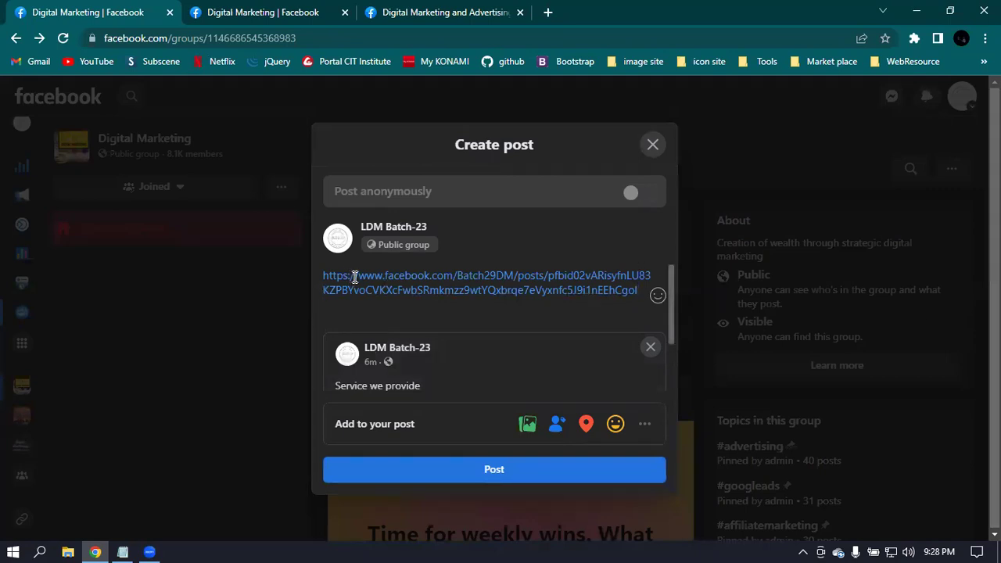
Step: Delete the whole link text from the post draft, keeping the attached preview of the services post
drag(358, 275, 453, 276)
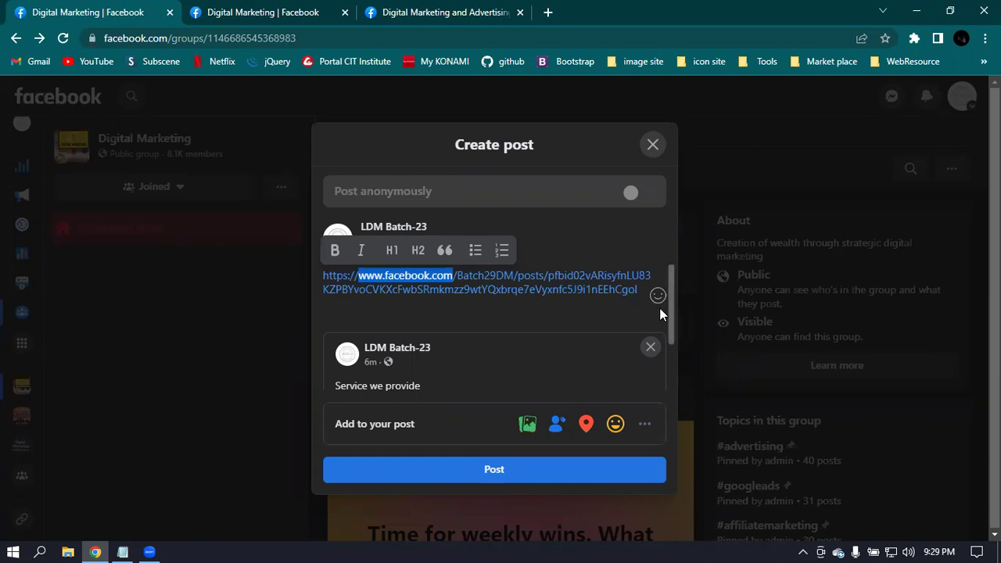
drag(641, 290, 317, 261)
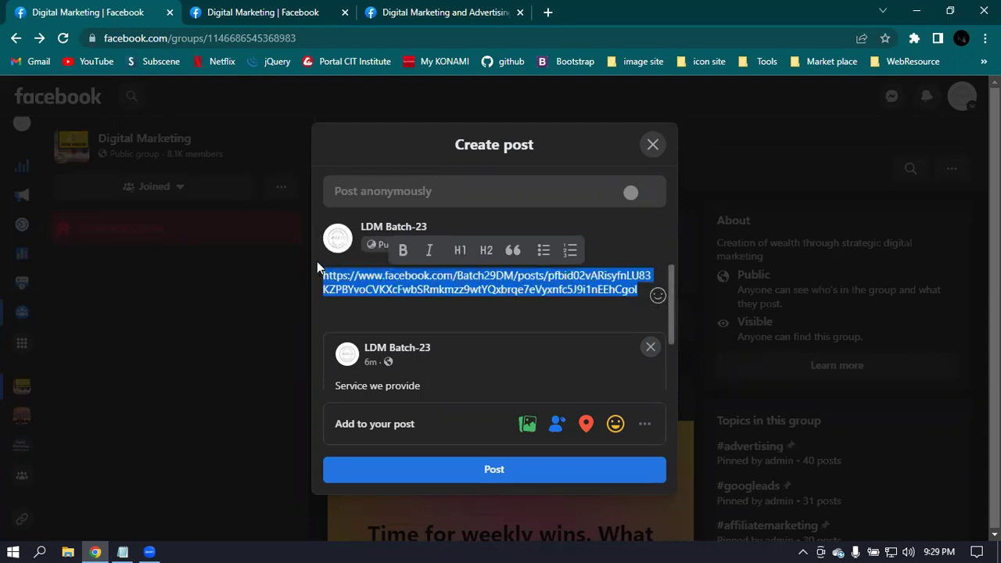
key(BackSpace)
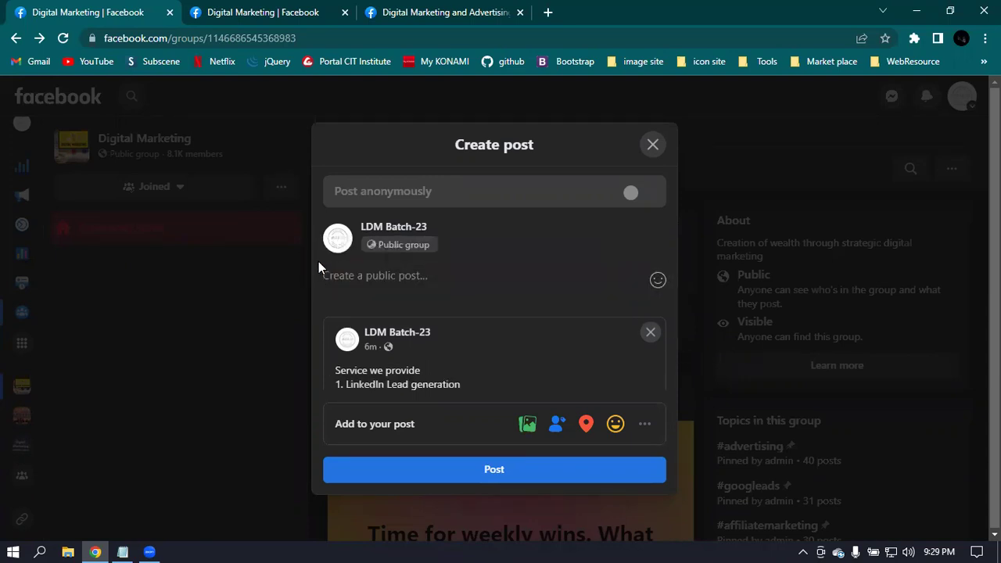
Step: Look over the attached services post preview in the draft and its list of offered services
scroll(561, 313, down, 1)
mouse_move(426, 283)
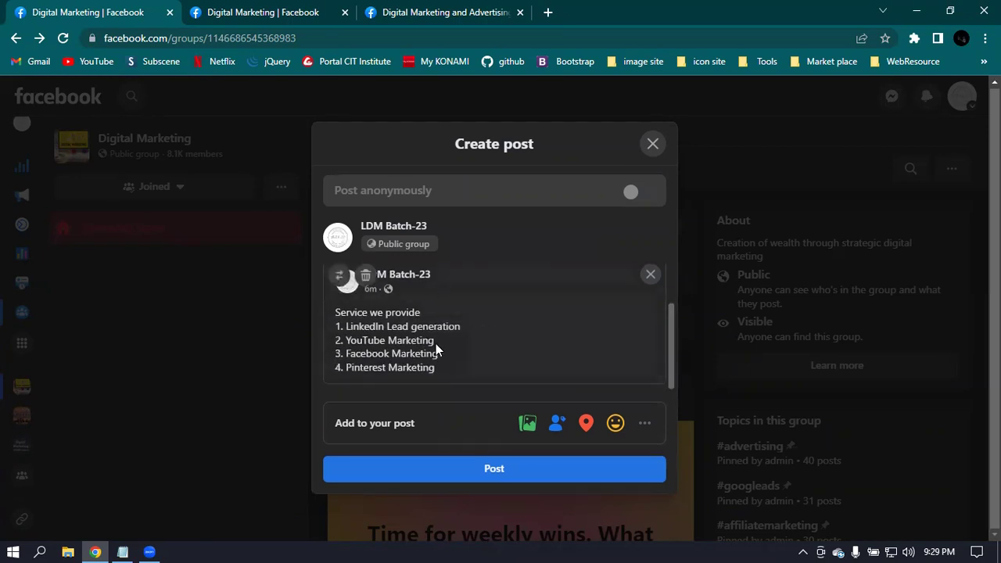
scroll(436, 350, up, 2)
scroll(423, 313, down, 2)
scroll(472, 335, up, 2)
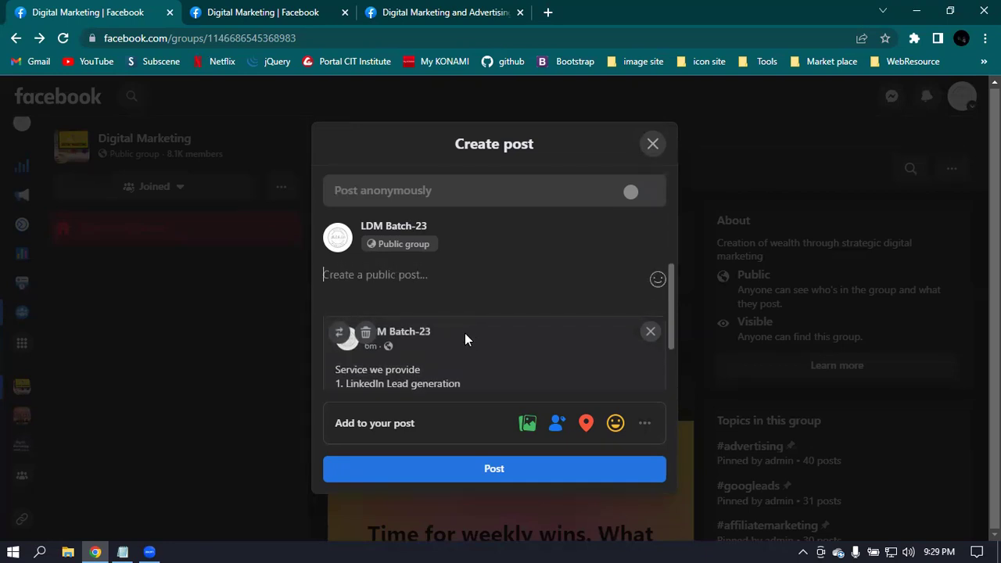
scroll(461, 330, down, 2)
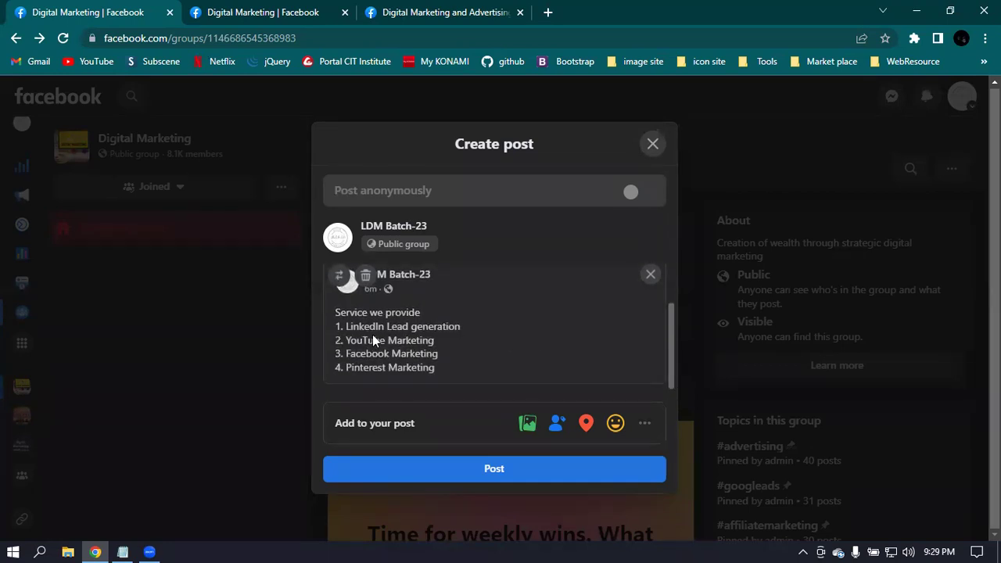
scroll(531, 311, up, 2)
scroll(577, 348, down, 2)
scroll(461, 356, up, 2)
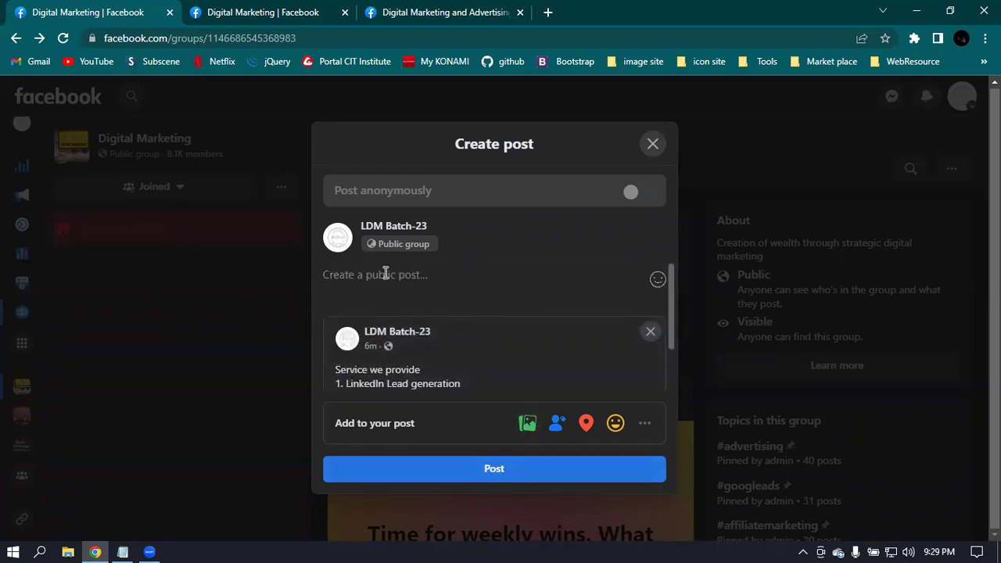
Step: Write "service we provide" as the text above the attached preview and submit the post to the group
text(se)
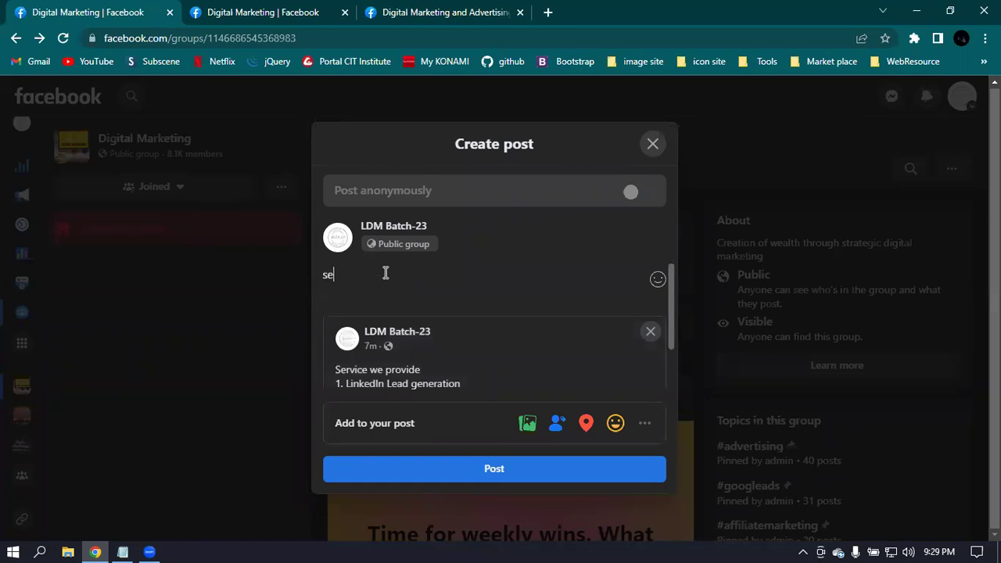
text(rvice we pr)
text(ide)
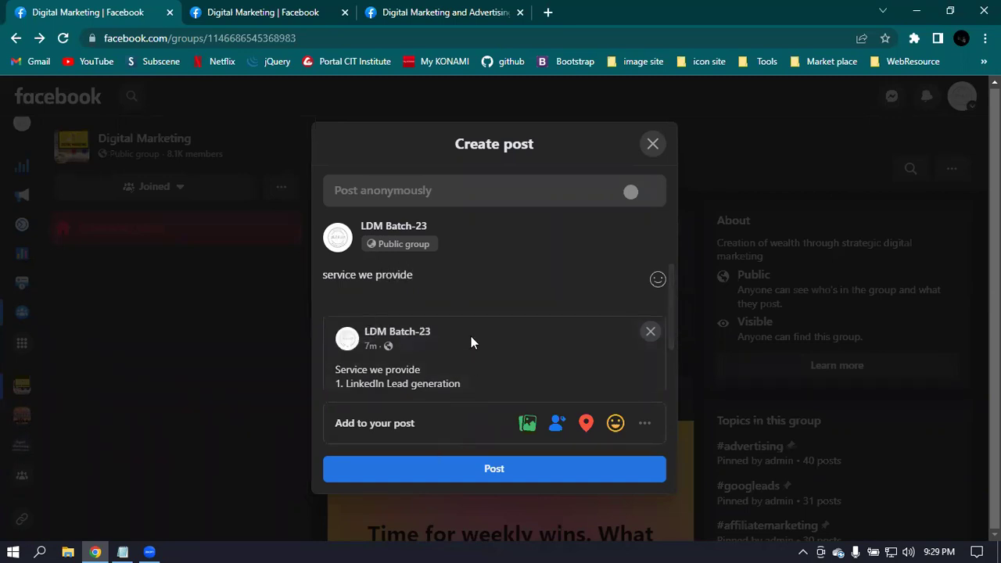
click(492, 470)
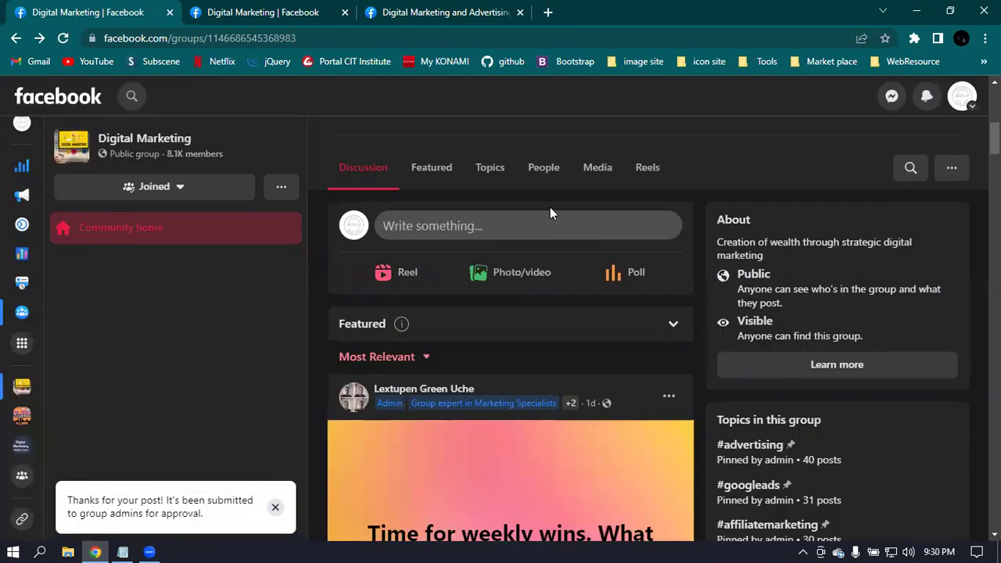
Step: Check the approval status of the submitted post in the group feed and try to open its options
scroll(368, 302, down, 2)
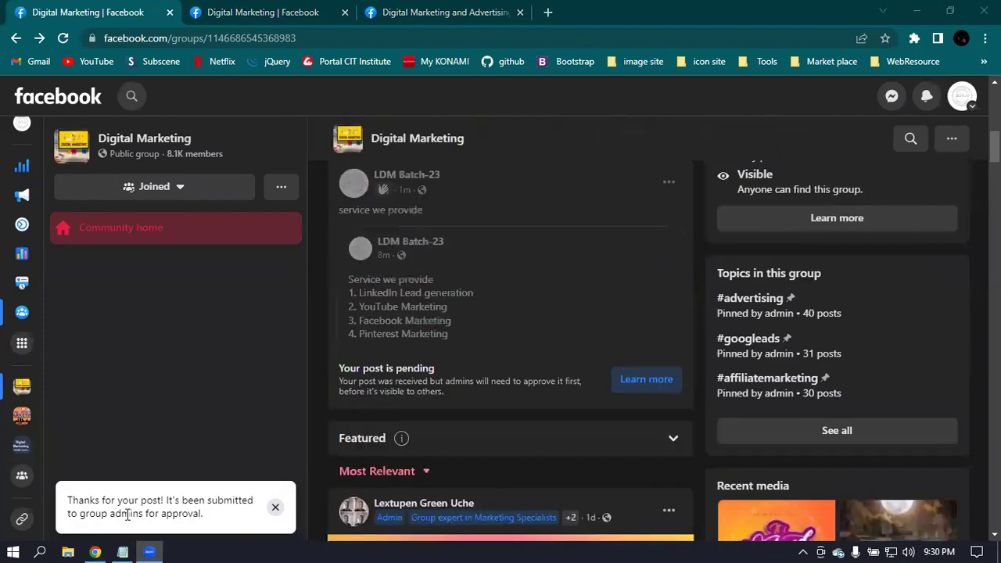
drag(109, 513, 231, 523)
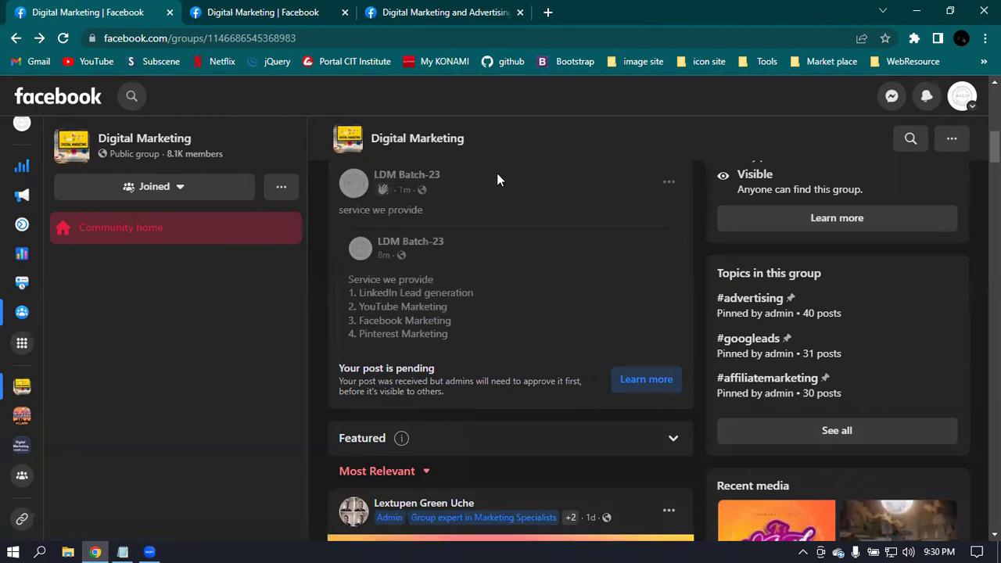
mouse_move(404, 178)
scroll(547, 263, up, 3)
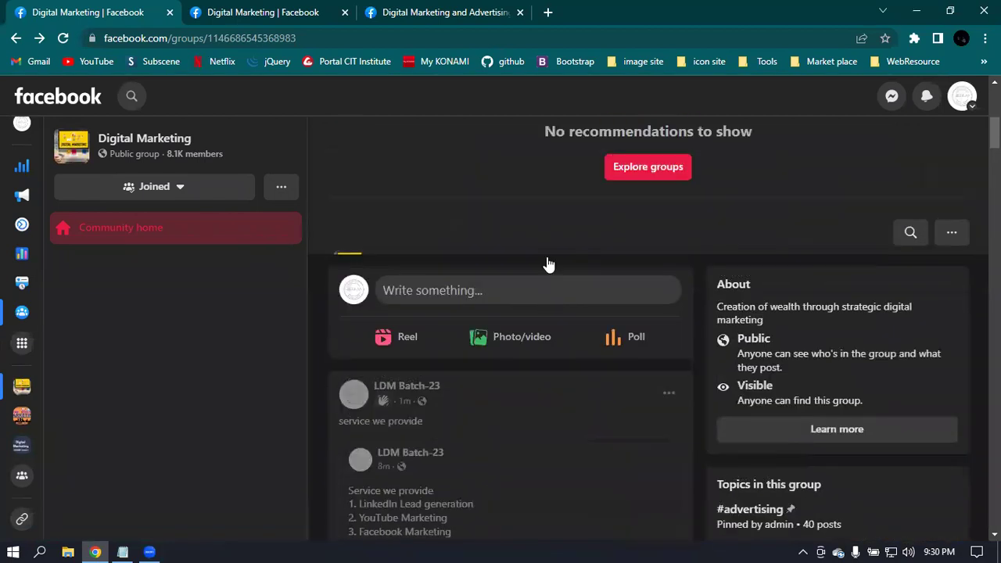
scroll(579, 250, down, 2)
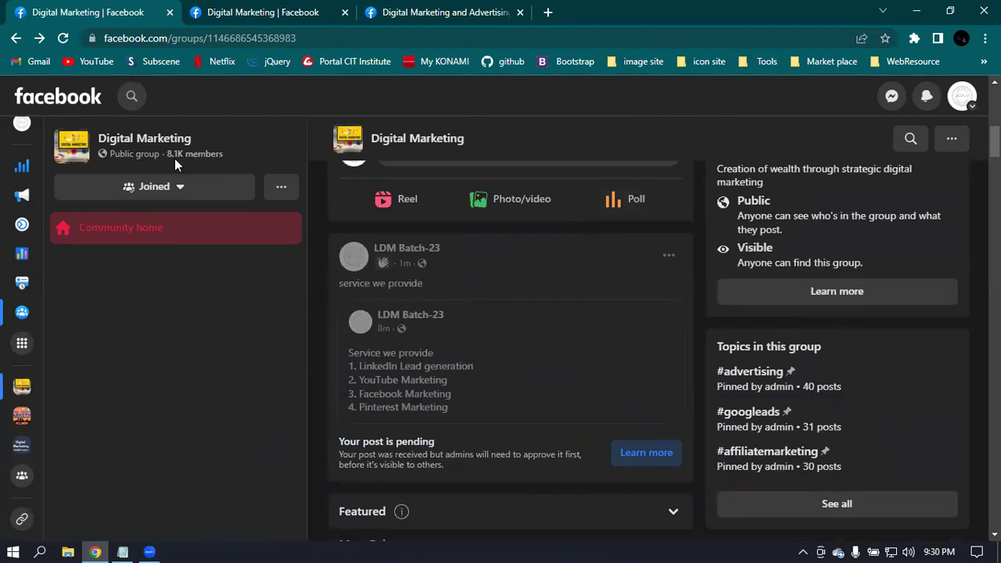
click(668, 259)
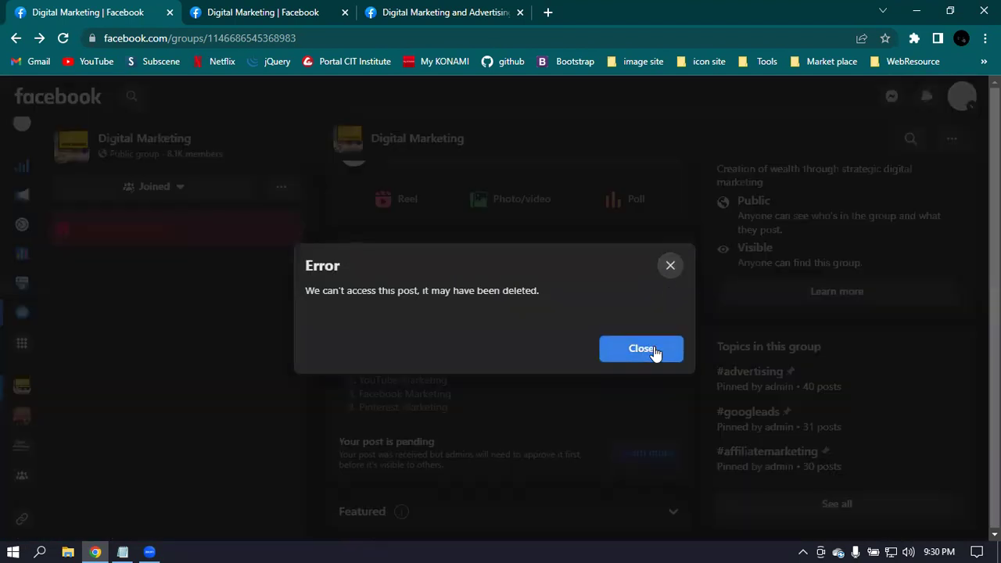
click(639, 350)
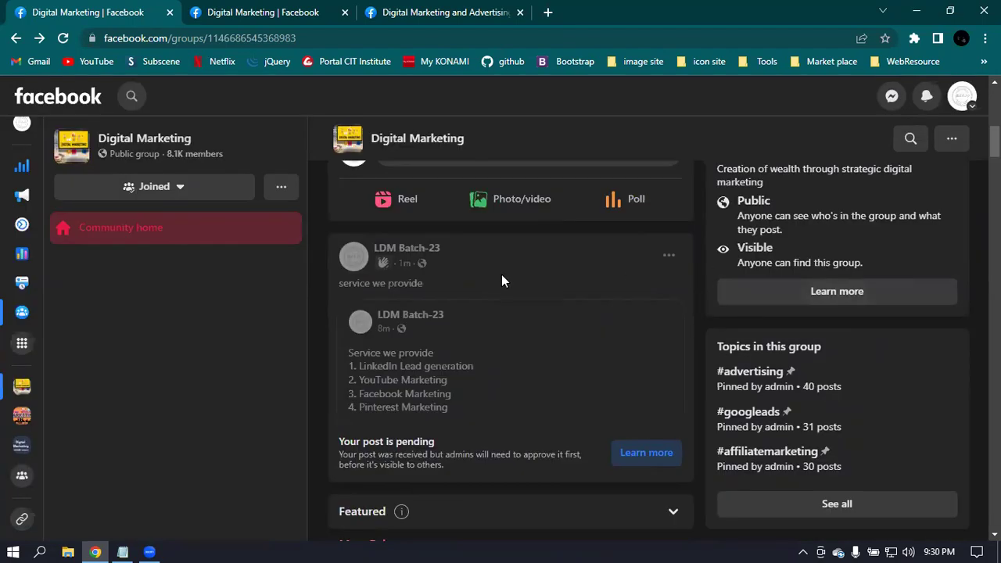
Step: Look through the group's page header and featured posts, then go back to the discussion
scroll(245, 240, up, 3)
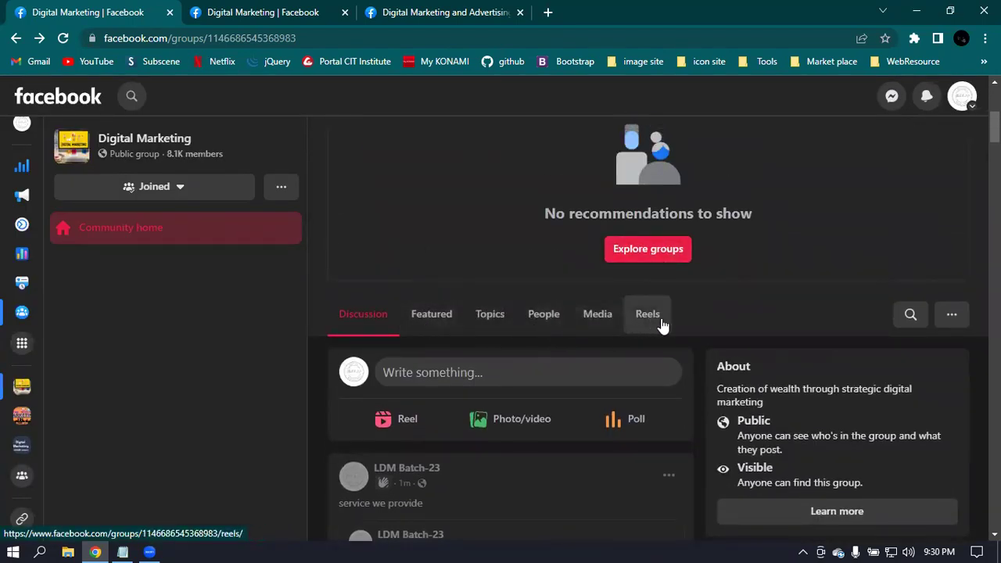
scroll(652, 251, up, 2)
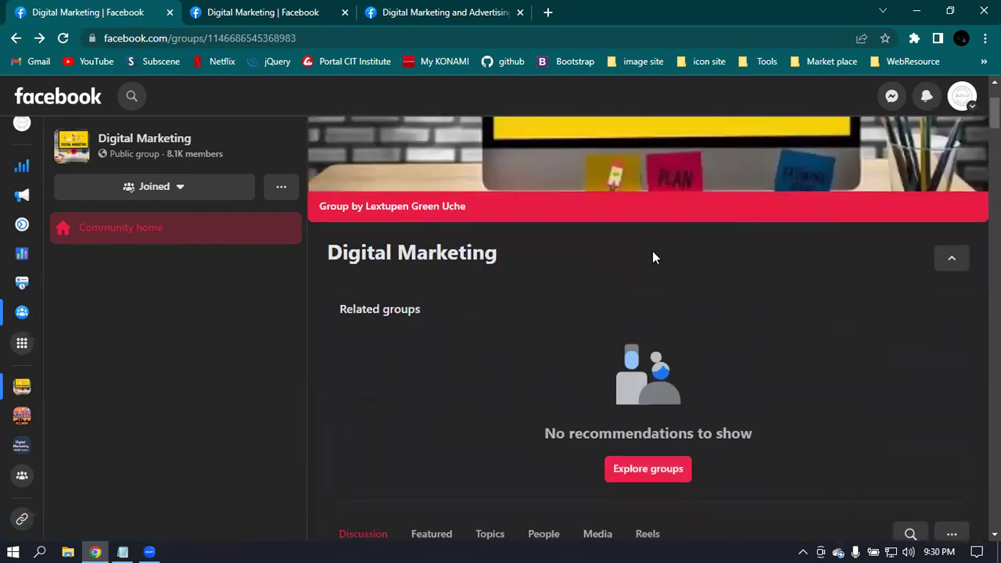
scroll(653, 251, down, 2)
scroll(650, 251, down, 2)
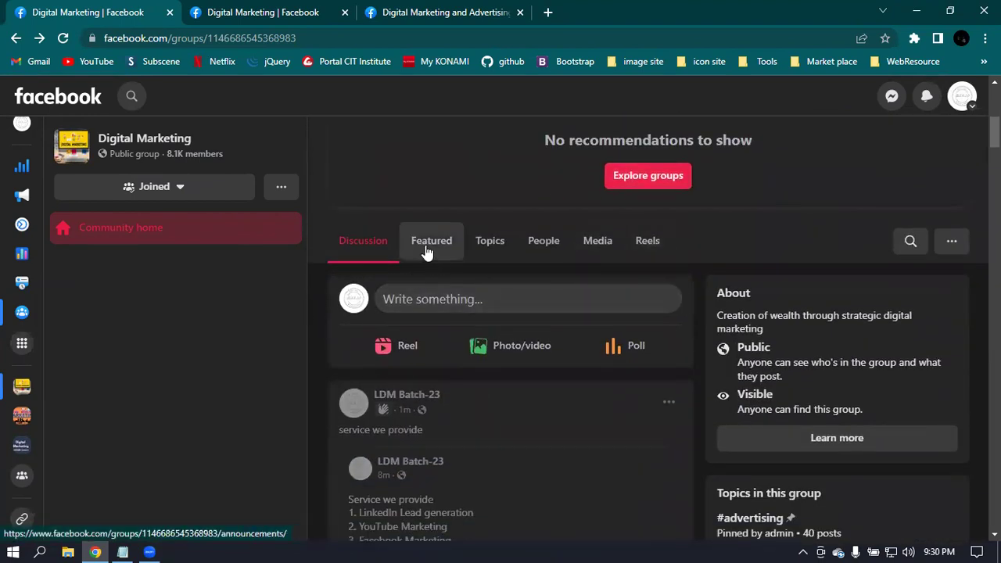
scroll(545, 426, down, 2)
scroll(545, 426, up, 2)
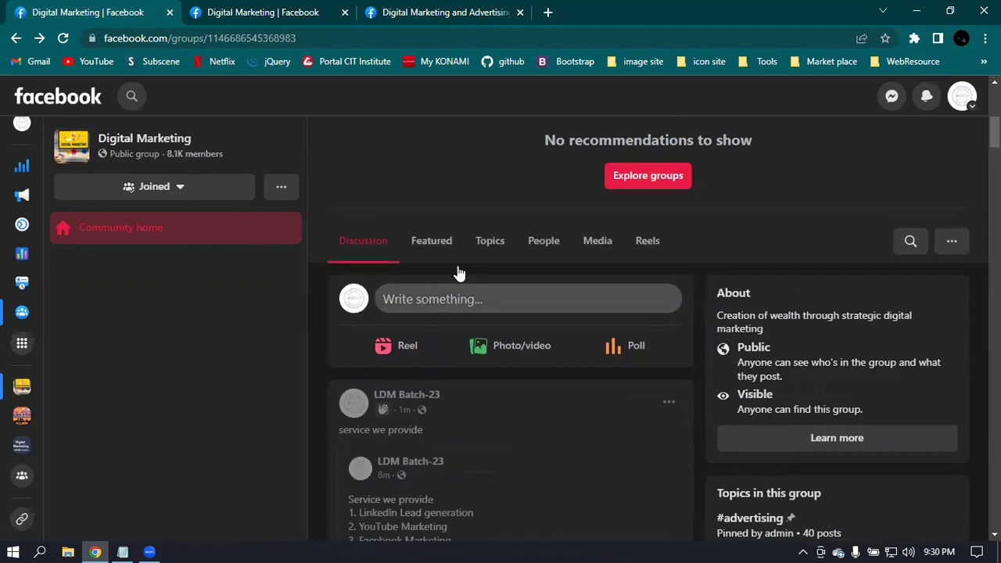
click(438, 244)
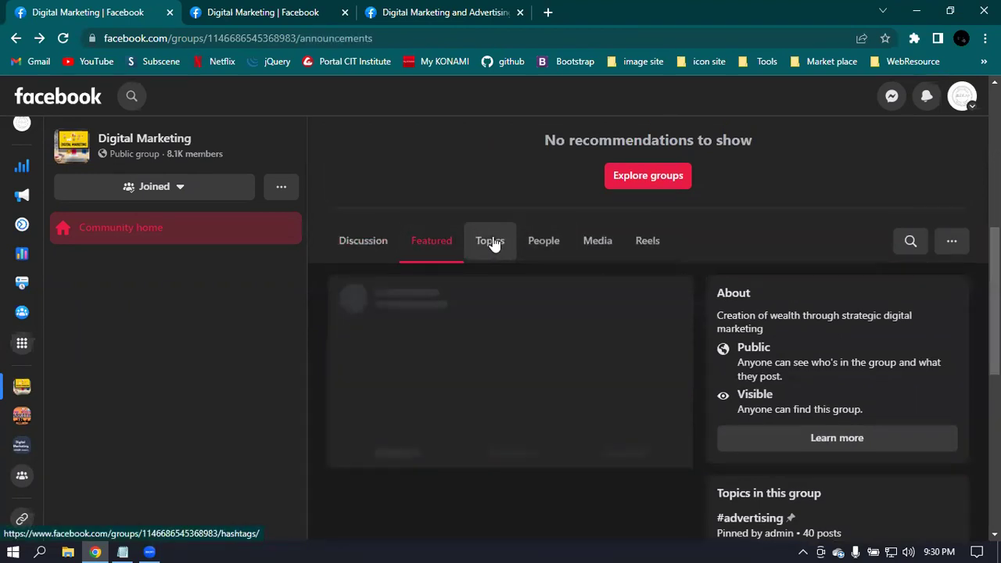
click(358, 247)
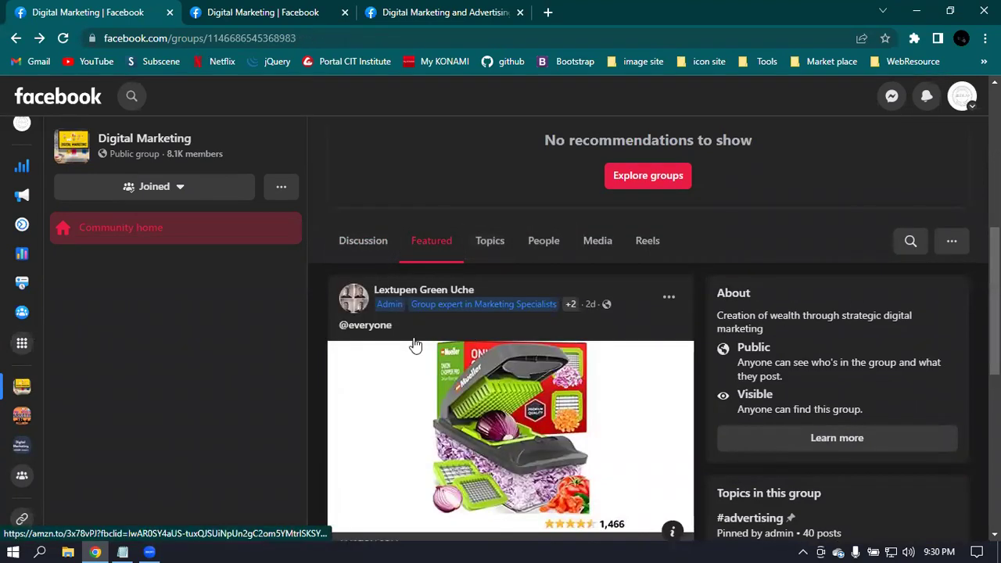
scroll(485, 317, down, 4)
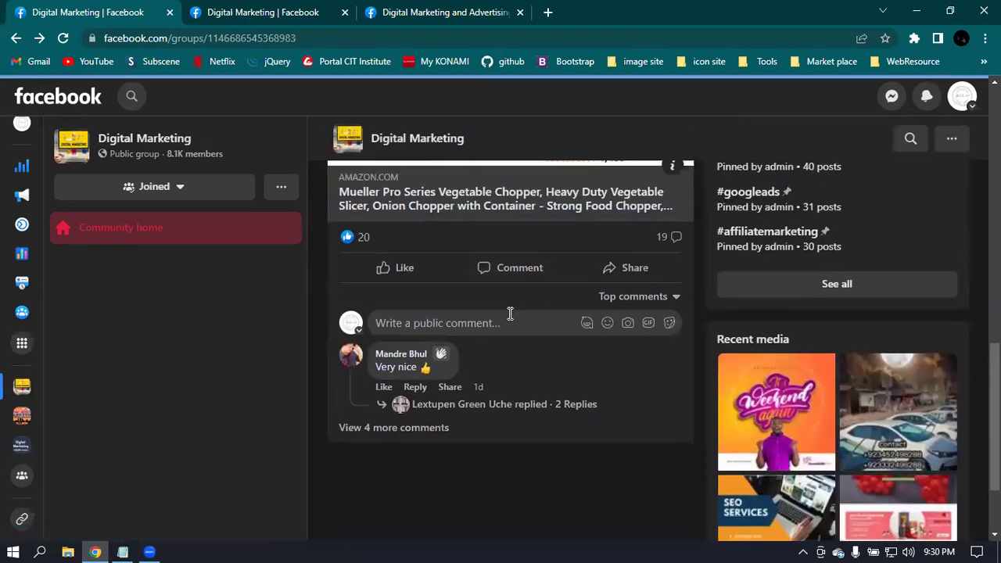
scroll(506, 312, up, 10)
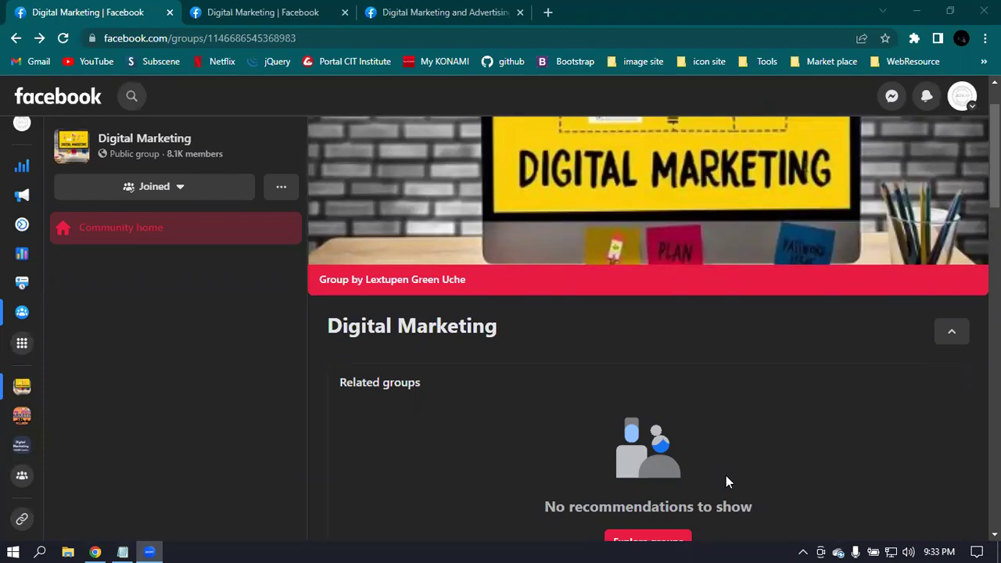
Step: Search Facebook for "buy and sale group"
click(132, 96)
click(215, 167)
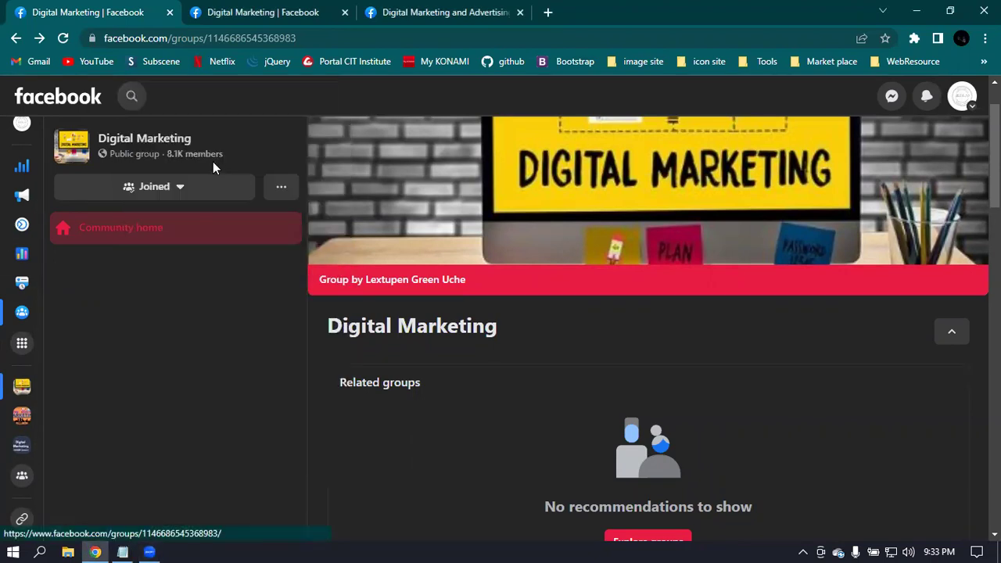
click(132, 97)
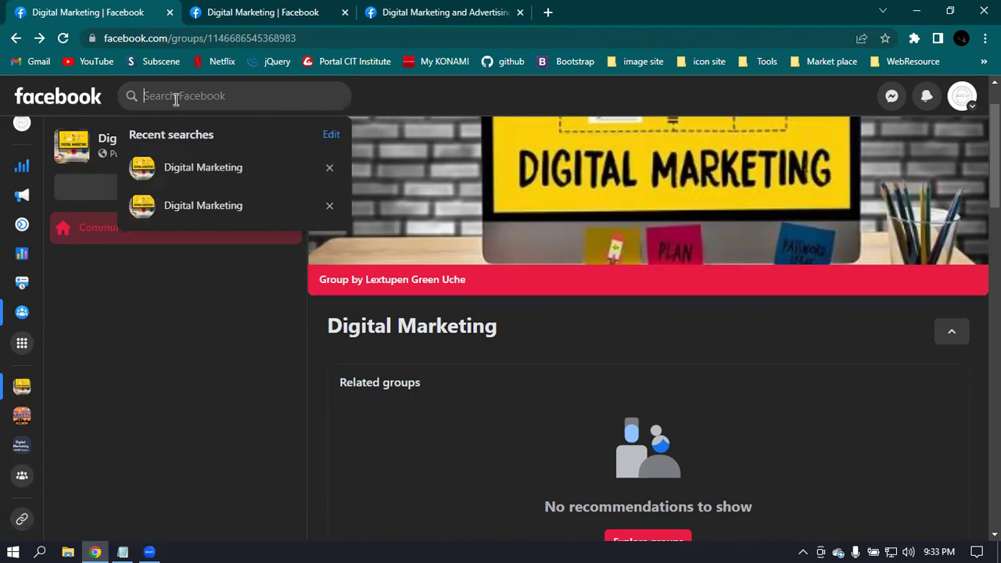
text(buy and)
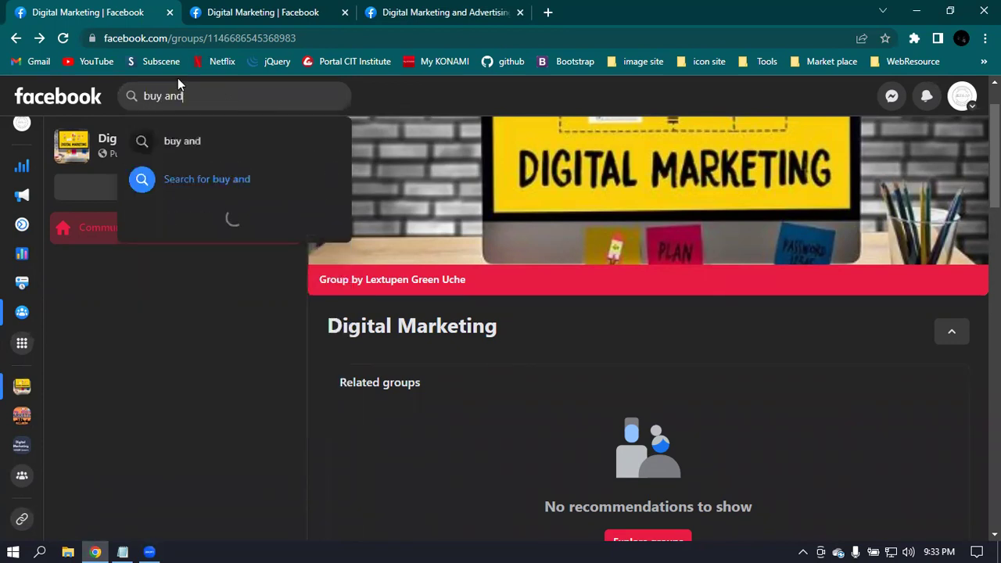
text( sa)
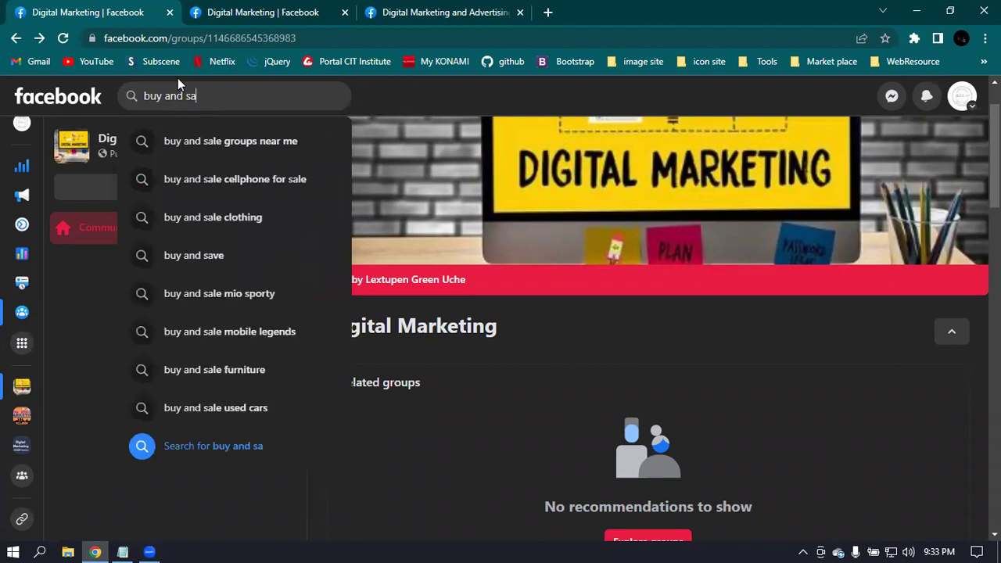
text(le)
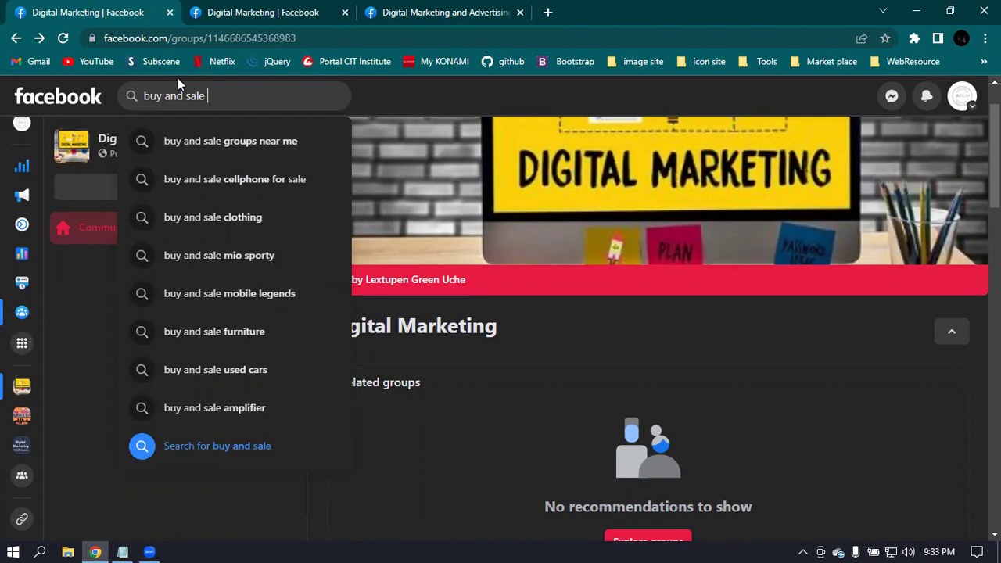
text( group)
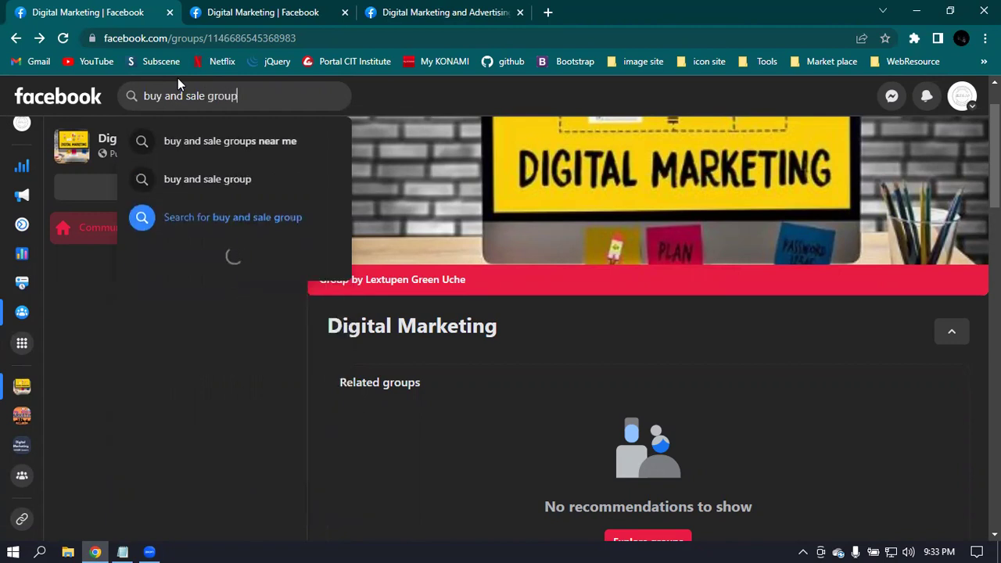
key(Return)
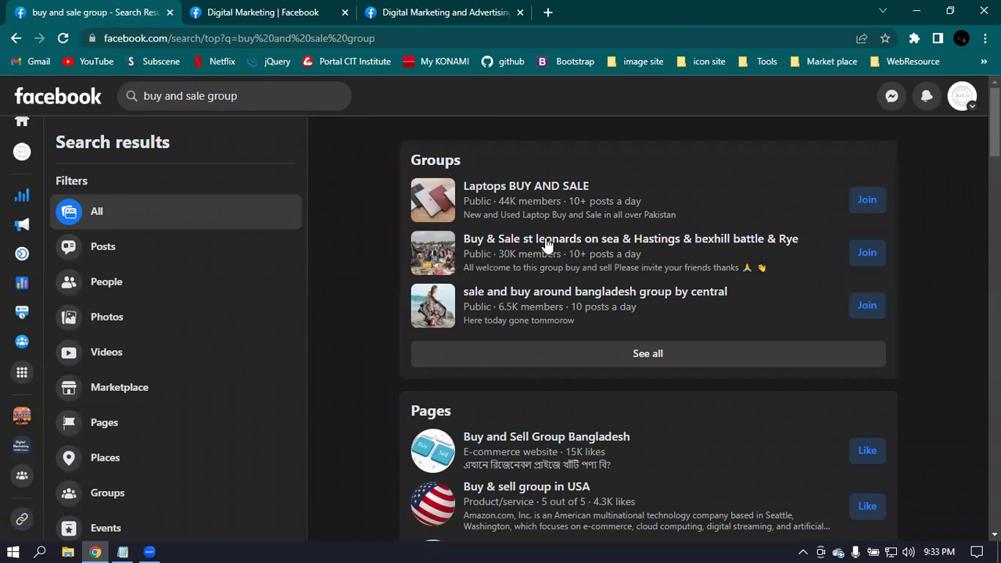
Step: Examine the member count and description of the Laptops BUY AND SALE group in the search results
mouse_move(586, 205)
drag(498, 201, 562, 201)
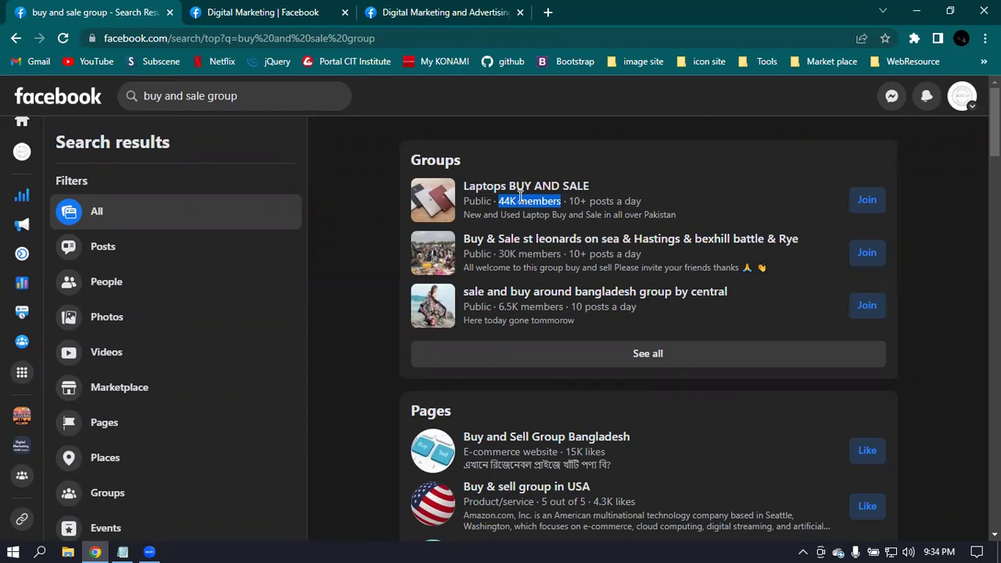
click(623, 214)
drag(624, 214, 676, 217)
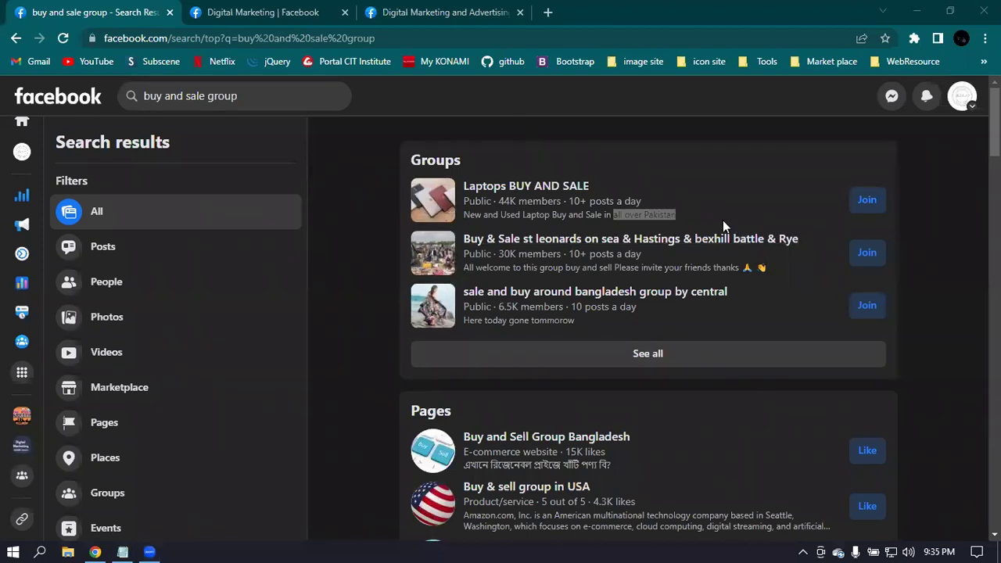
click(948, 223)
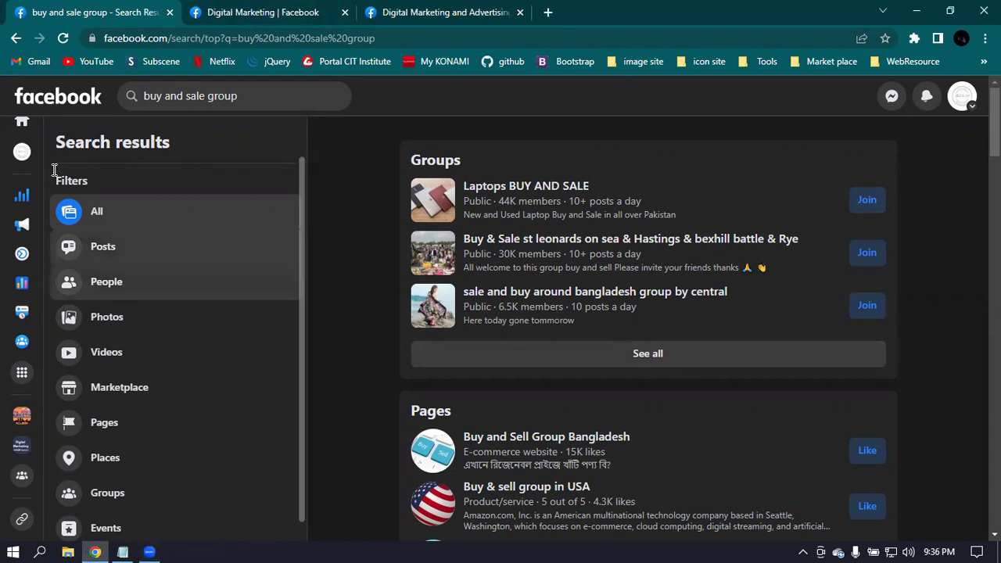
Step: Go from the open group pages to the Facebook home feed and open the LDM Batch-23 page
click(277, 10)
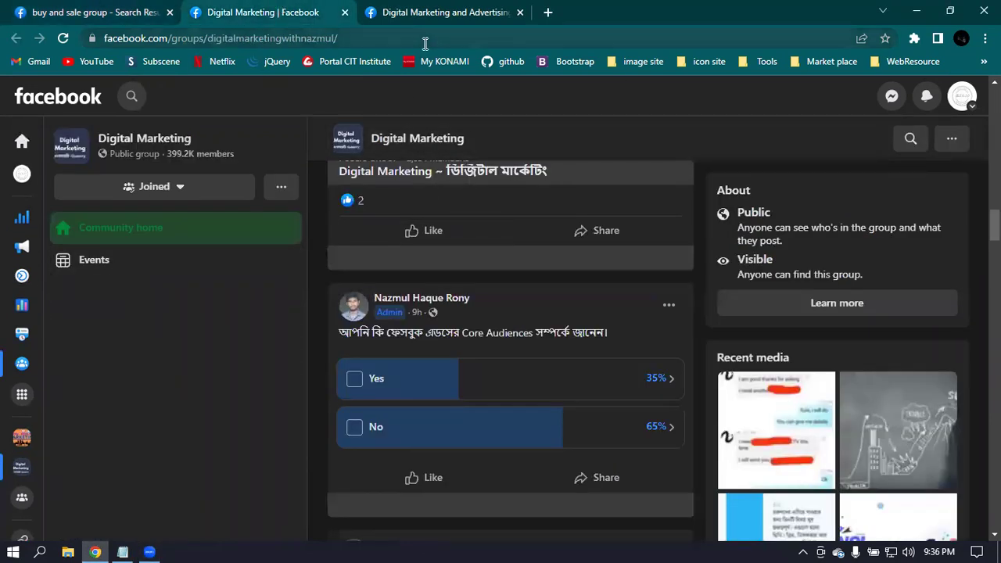
click(434, 11)
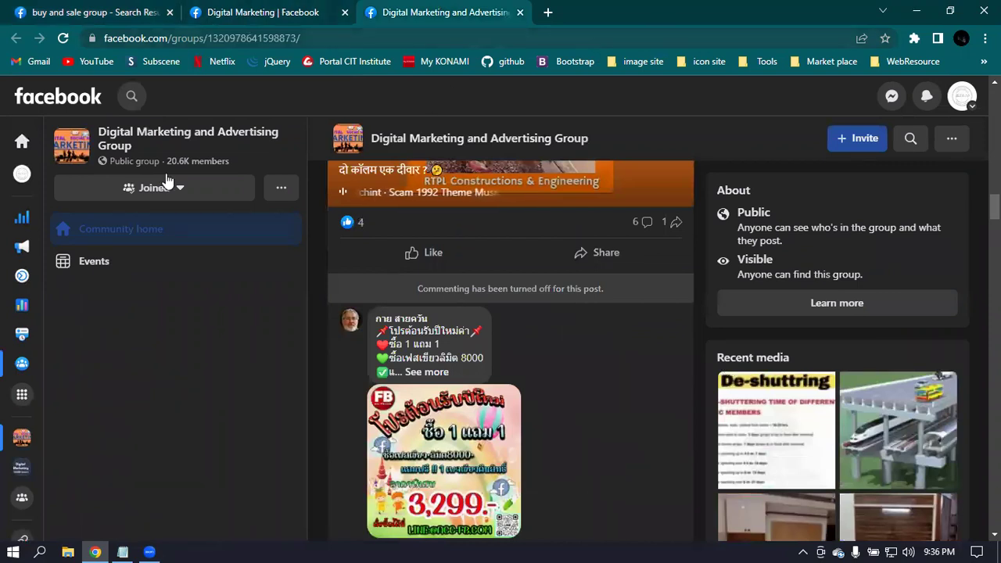
click(18, 101)
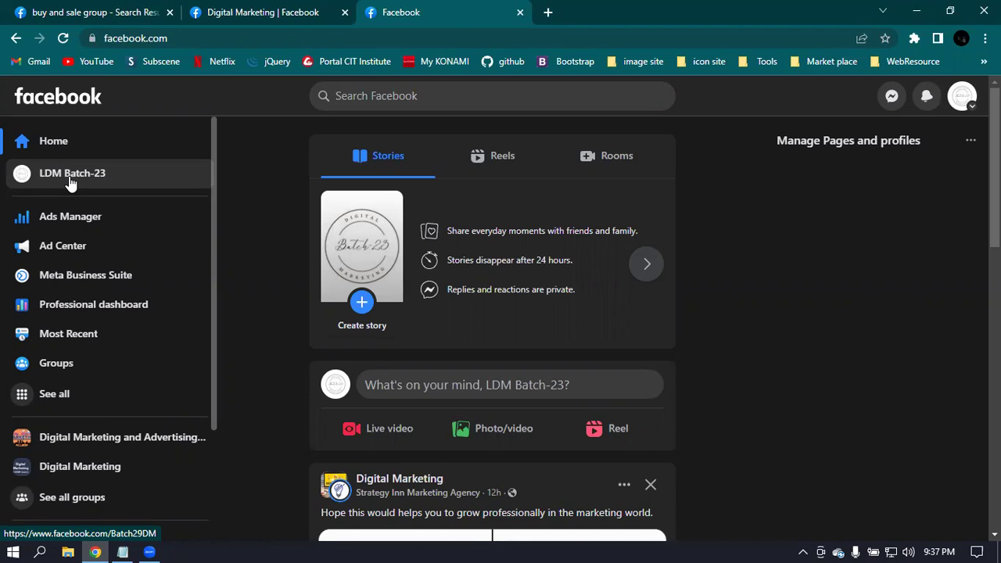
click(266, 12)
click(157, 11)
click(227, 12)
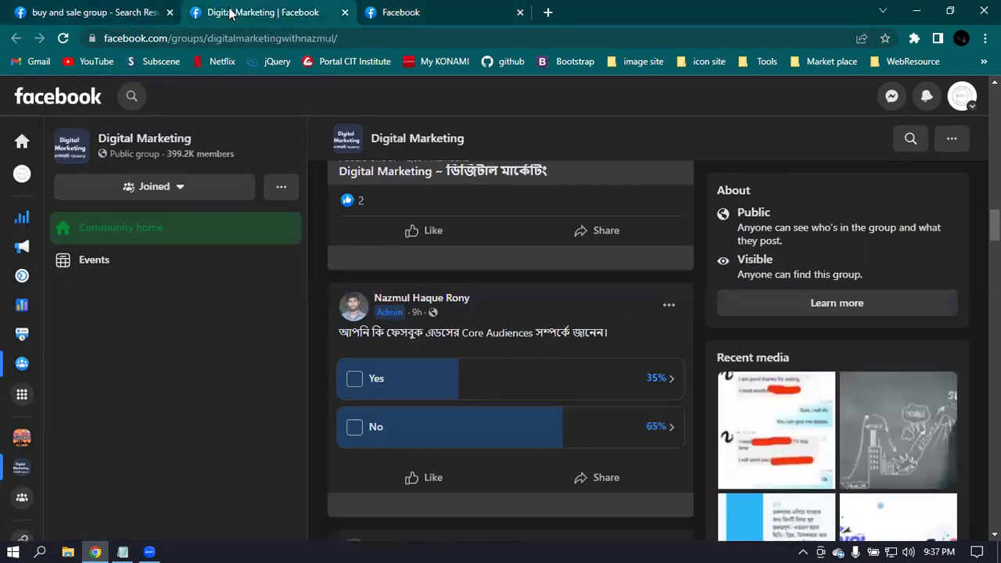
click(423, 12)
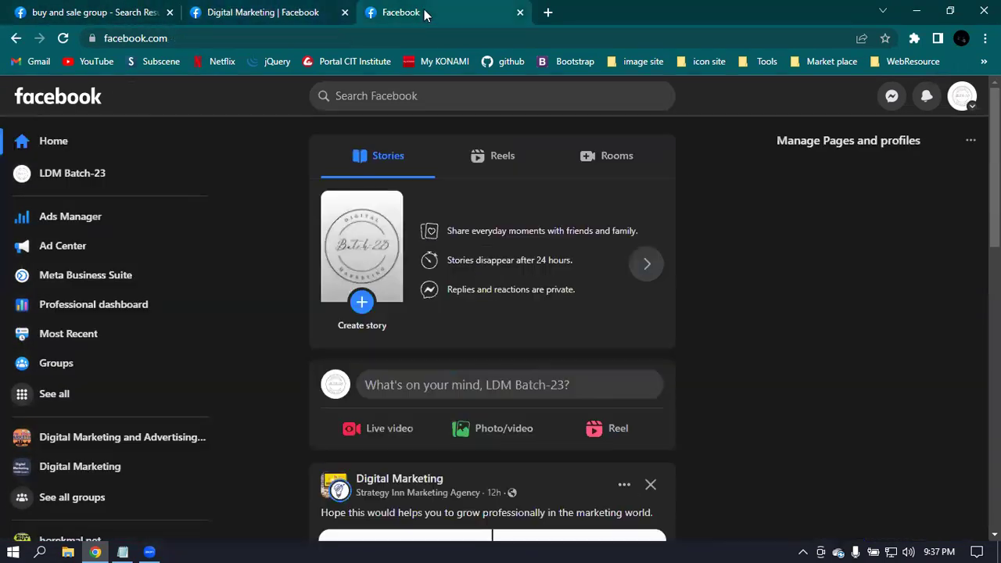
click(67, 174)
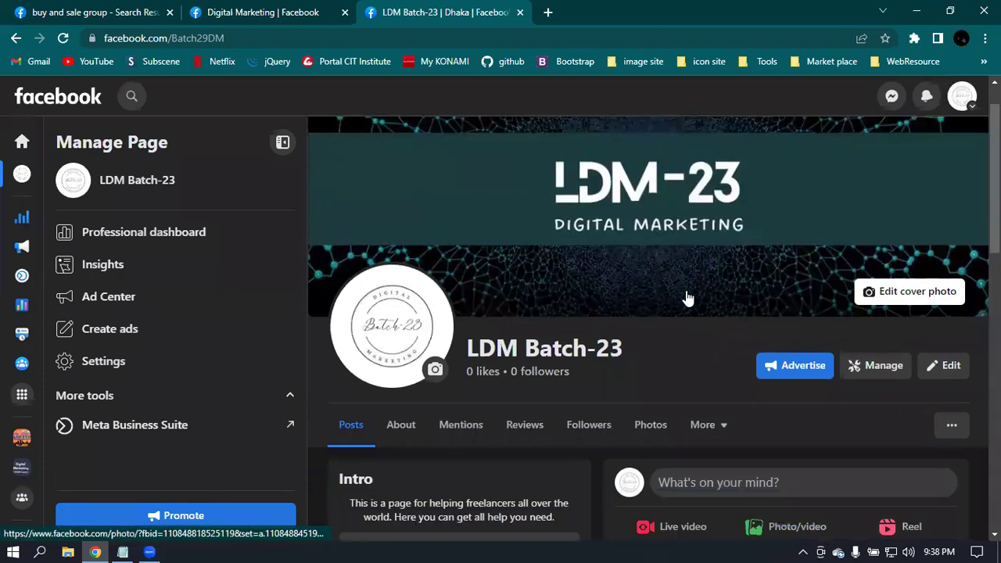
Step: Find the services post on the LDM Batch-23 page and read through its list of offered services
scroll(684, 299, down, 5)
drag(614, 299, 719, 358)
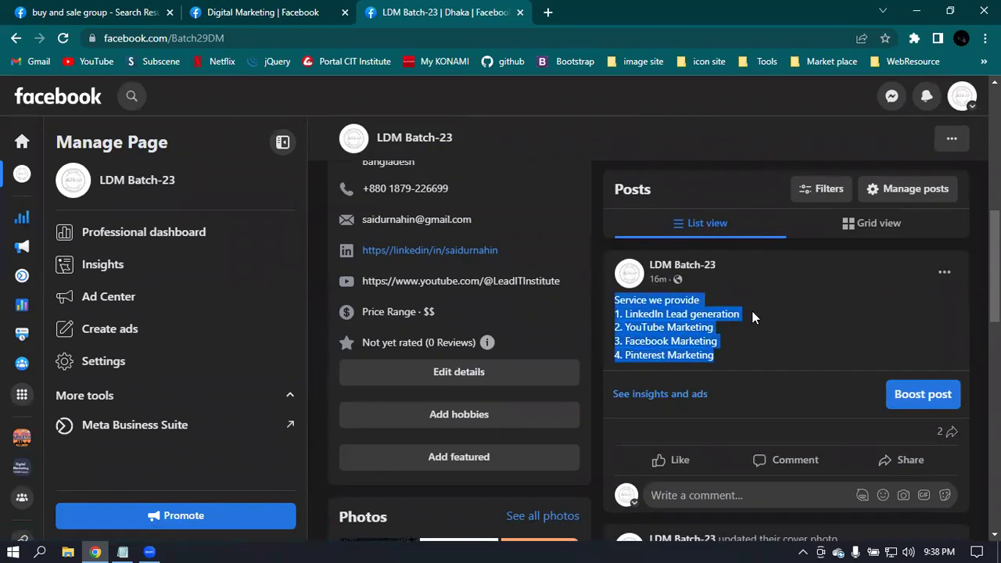
click(723, 317)
drag(624, 314, 657, 329)
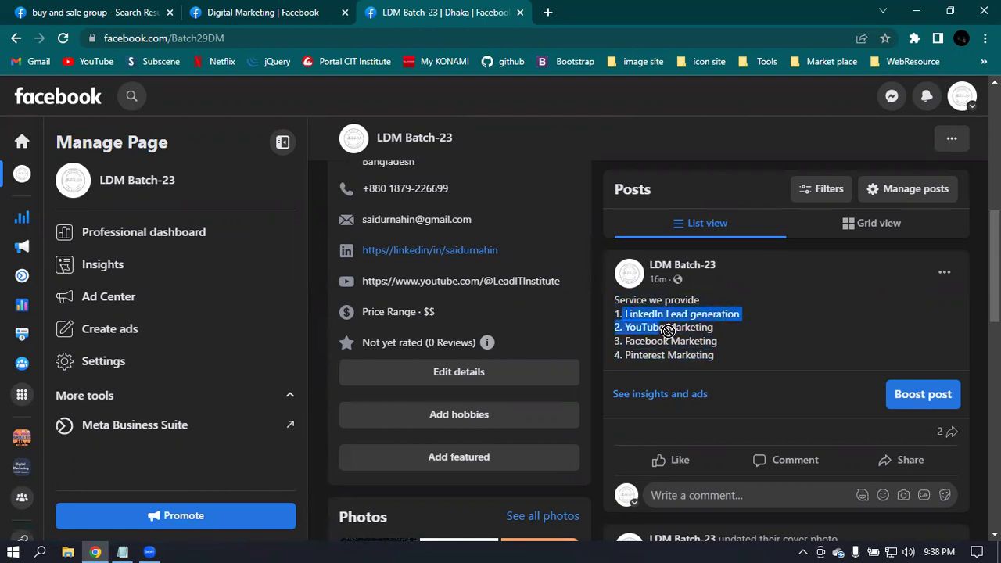
click(721, 340)
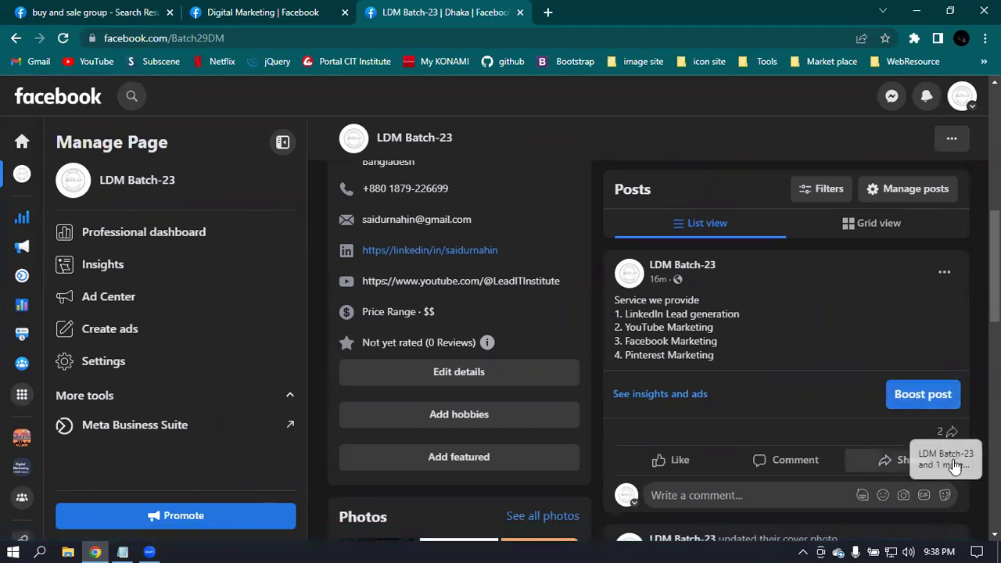
Step: Start boosting the services post and close the other open Facebook tabs
click(936, 404)
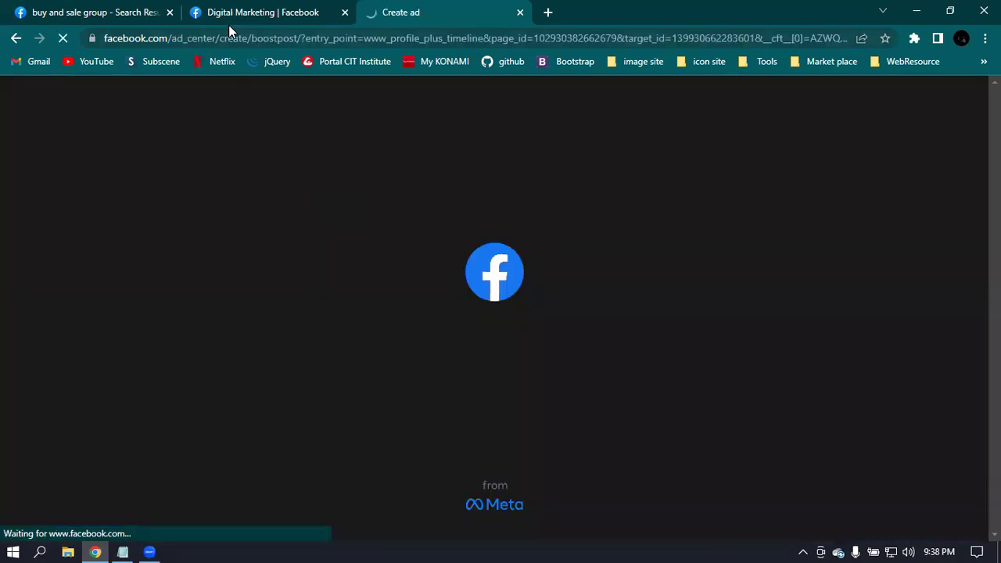
click(169, 12)
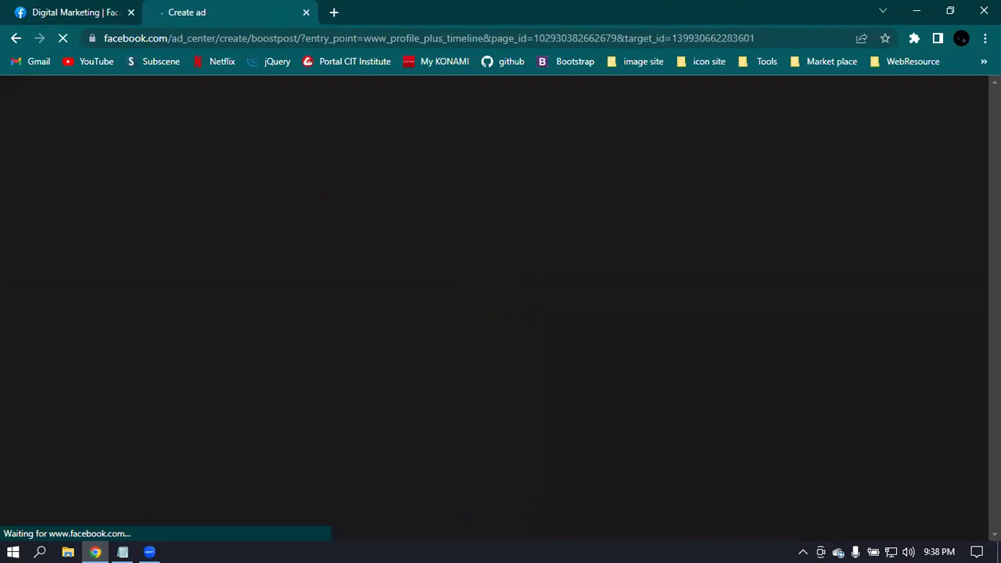
click(169, 12)
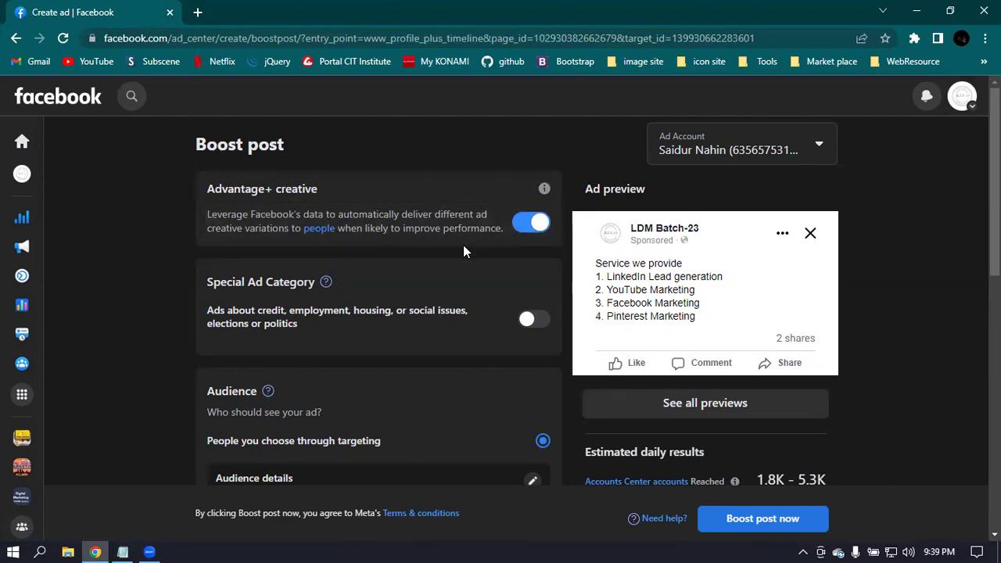
Step: Try the special ad category option for credit, employment, housing, social issue, election or political ads, and switch it off again
scroll(463, 245, down, 1)
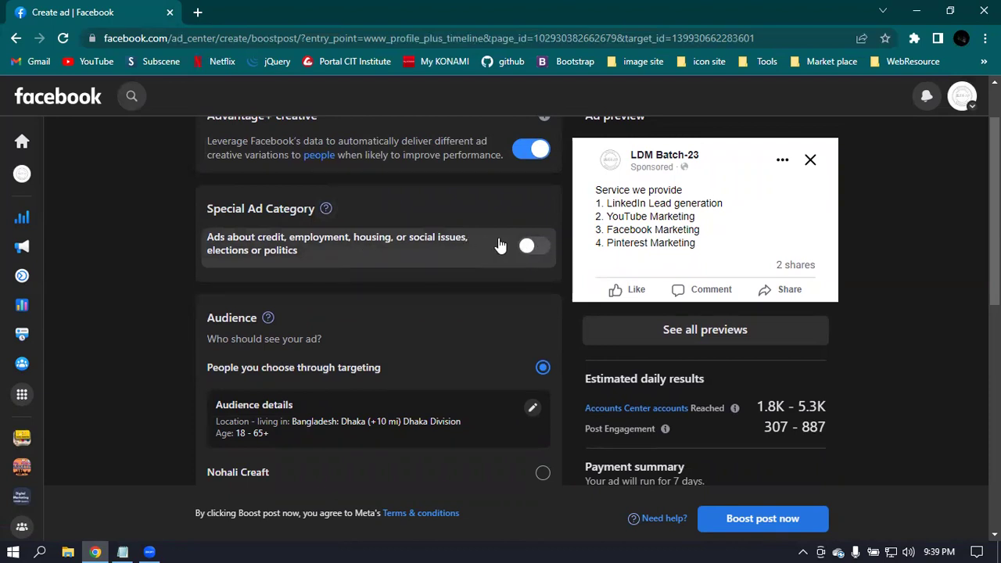
click(539, 249)
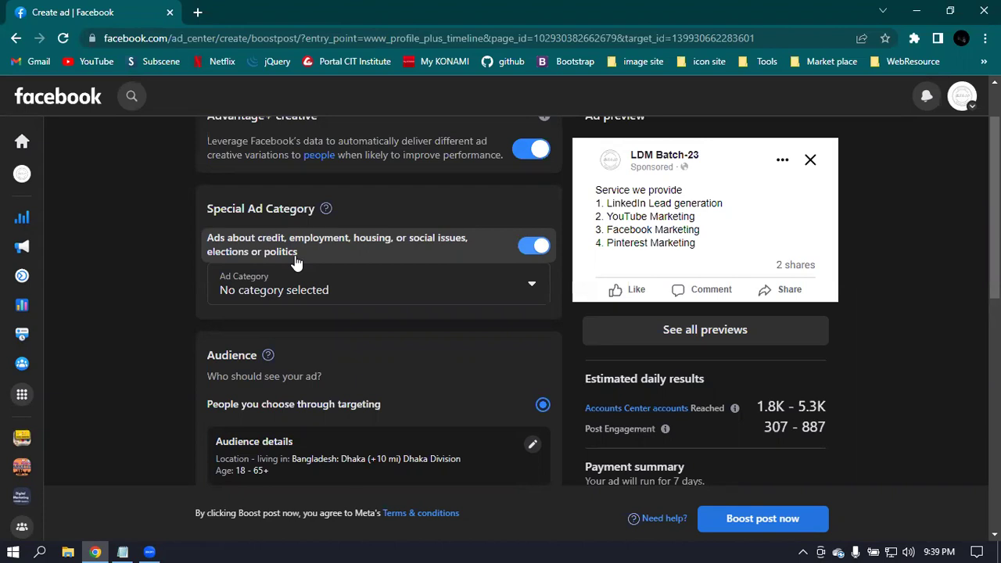
click(531, 248)
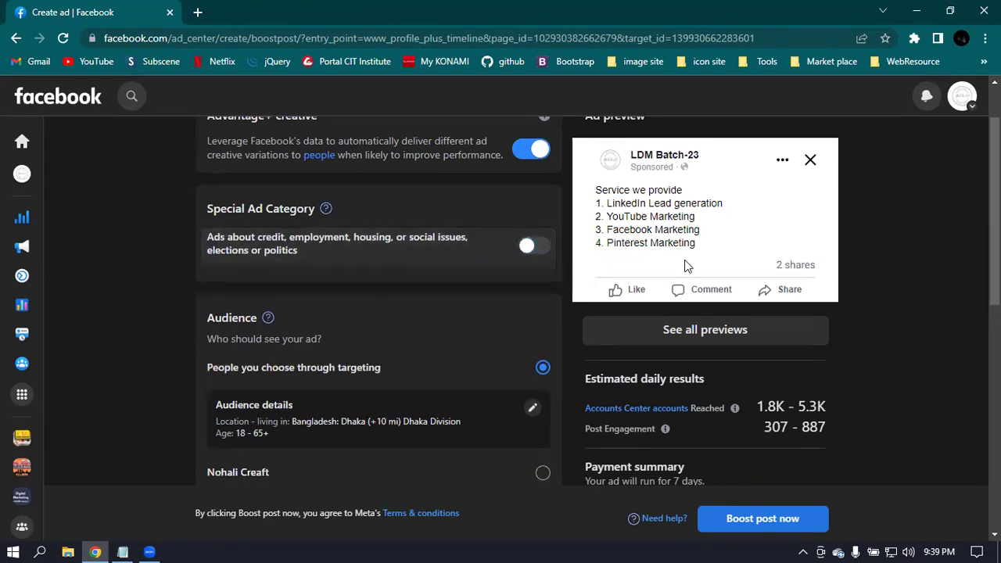
Step: Review the location and age in the audience details of the boosted post
scroll(435, 324, down, 2)
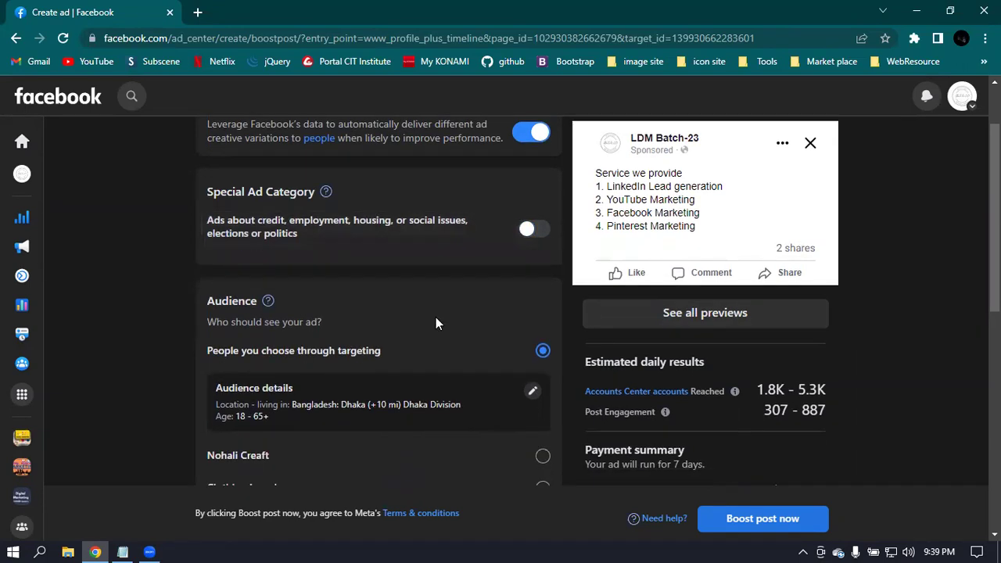
scroll(505, 250, up, 1)
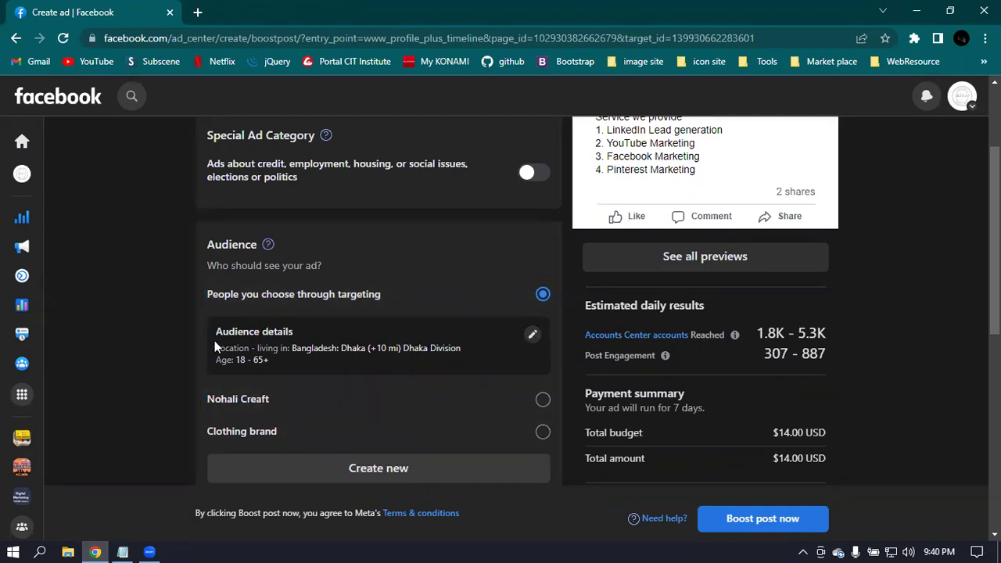
drag(213, 330, 295, 346)
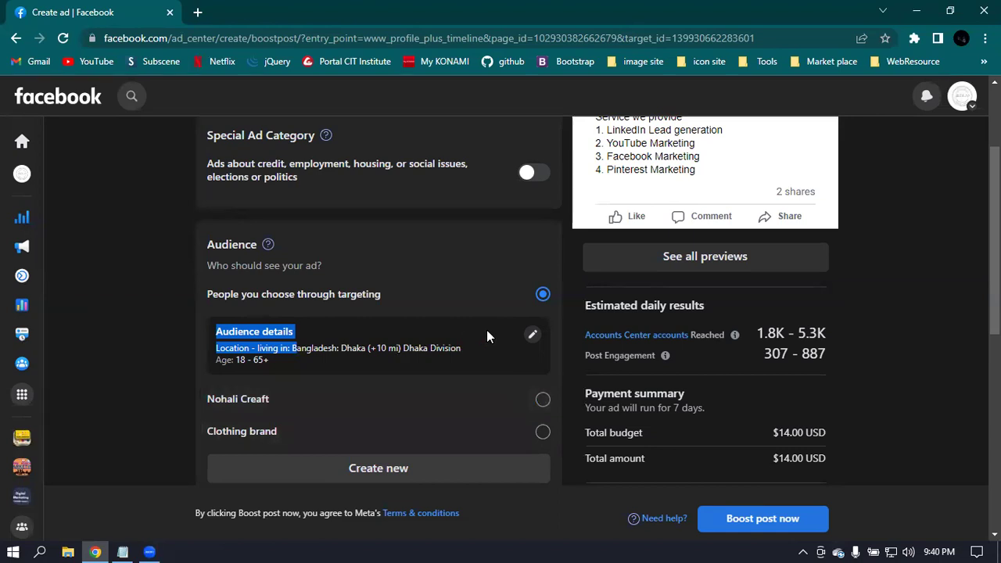
click(124, 325)
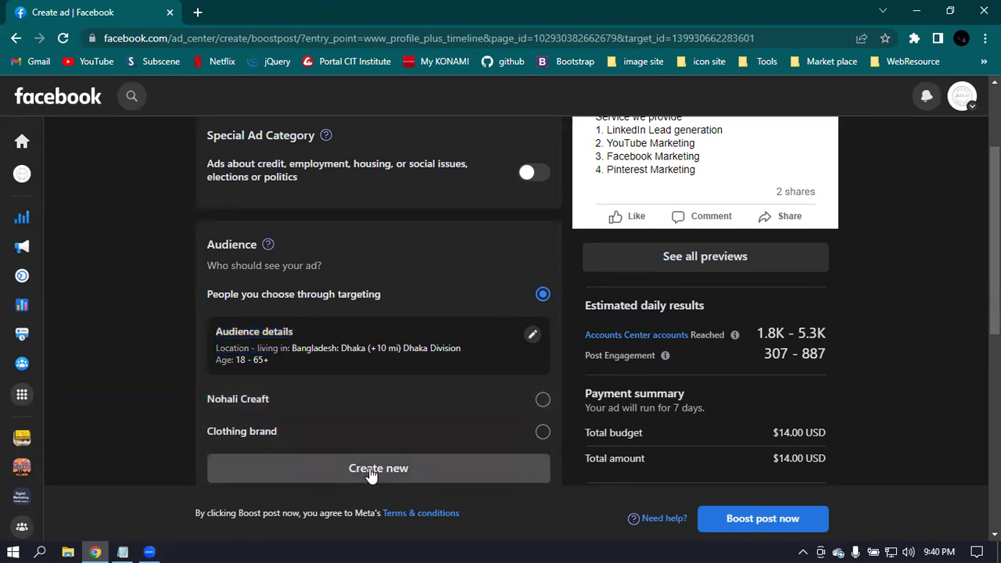
Step: Create a new audience for the boosted post and name it "Digital marketing"
scroll(298, 313, down, 2)
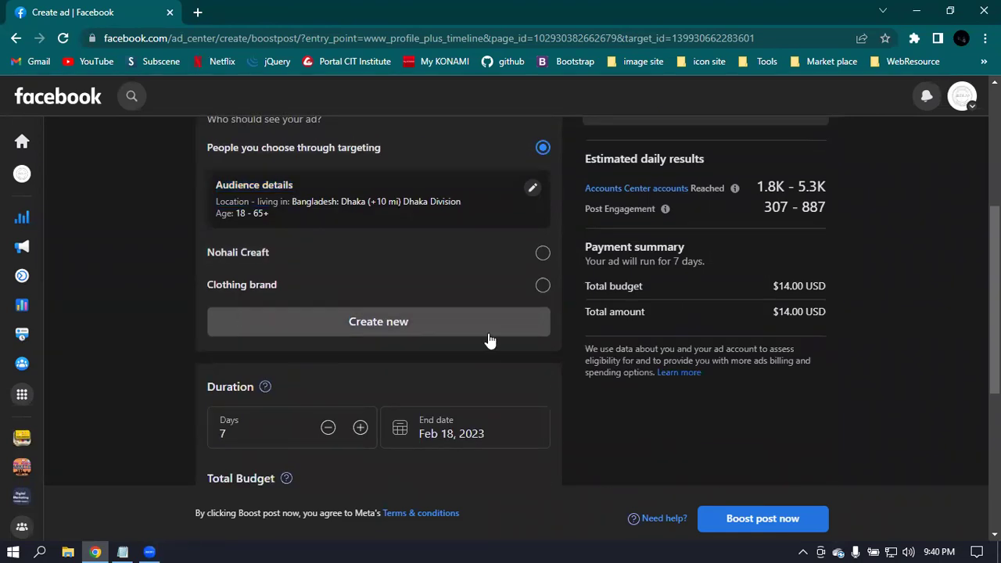
click(378, 325)
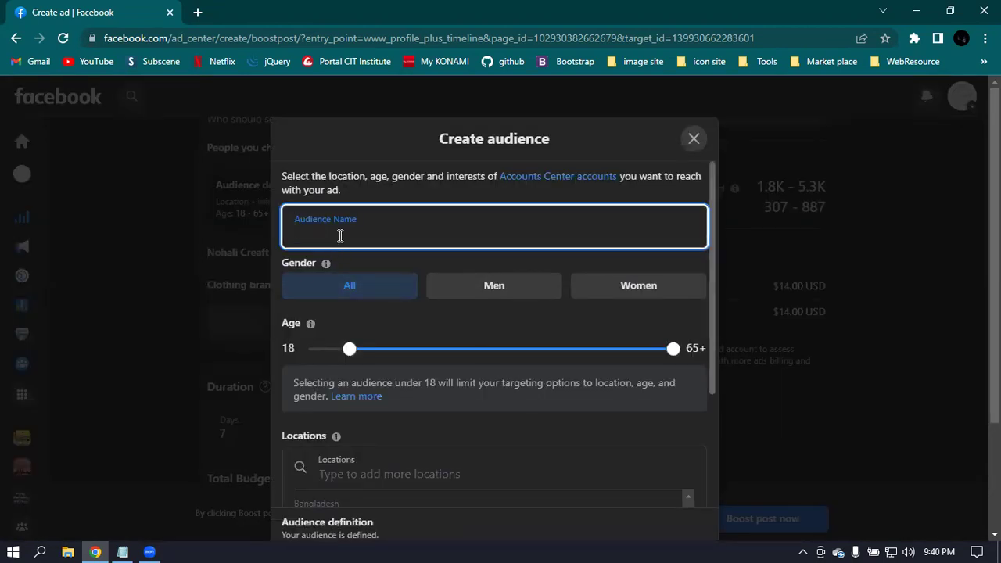
text(Digital marketing)
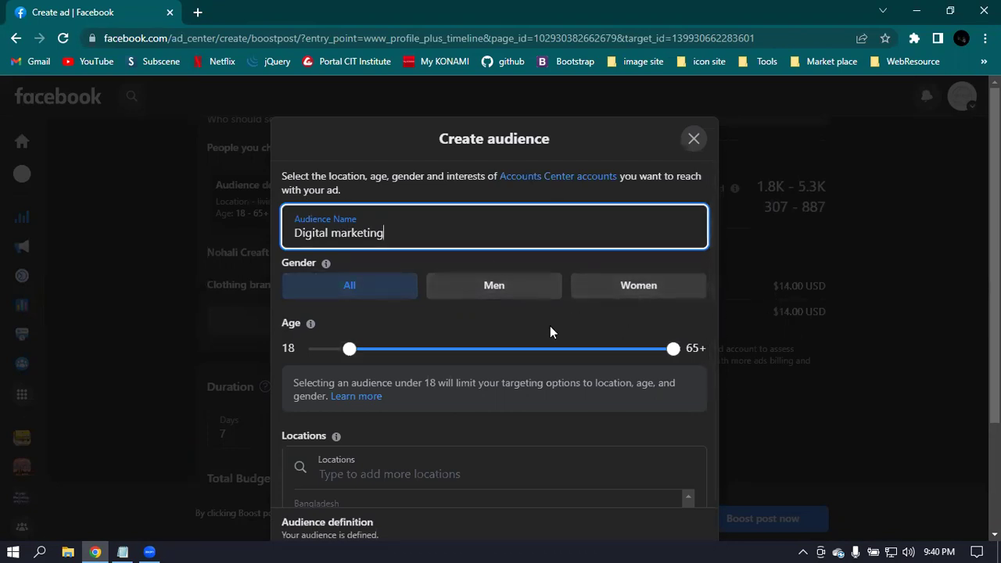
Step: Try the Men and Women gender options for the new audience and set the gender back to All
scroll(479, 314, down, 1)
scroll(563, 266, up, 1)
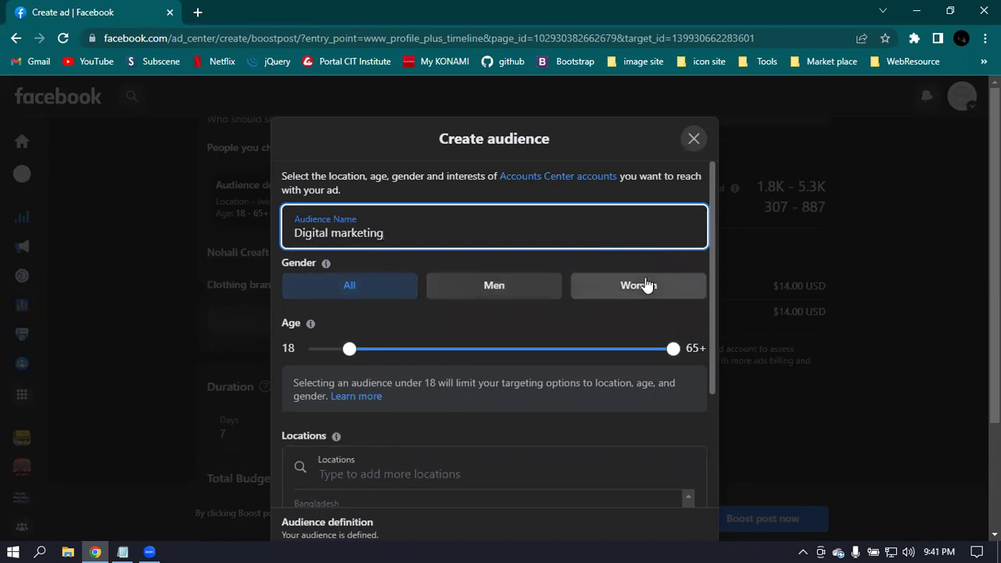
click(498, 295)
click(664, 294)
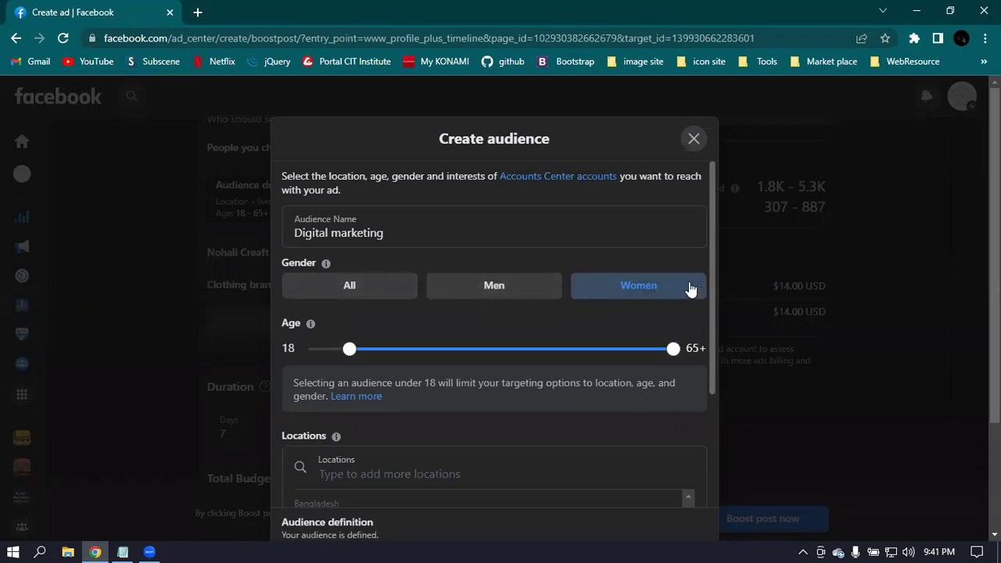
click(354, 292)
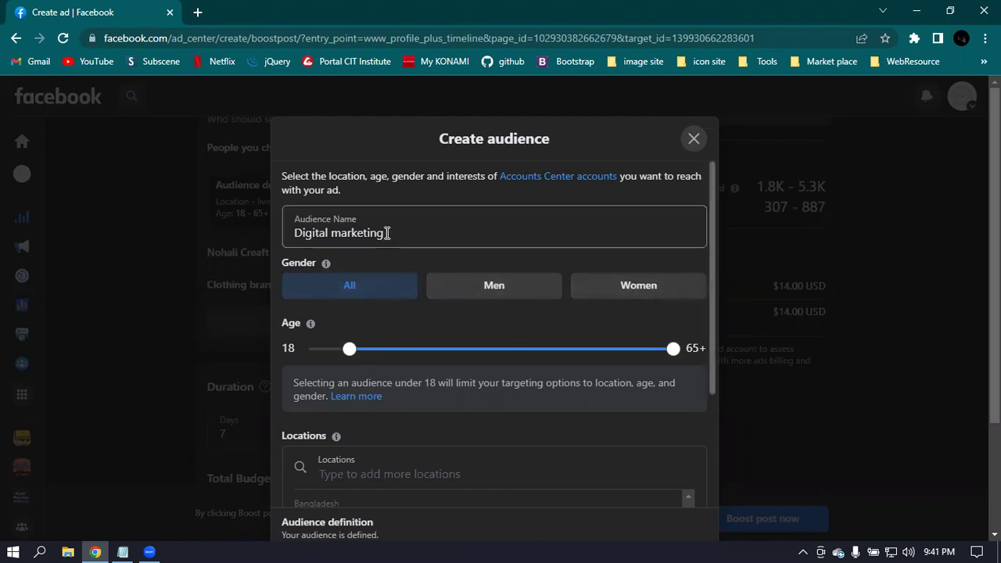
Step: Correct the capitalisation of the new audience's name to "Digital Marketing"
click(340, 234)
key(BackSpace)
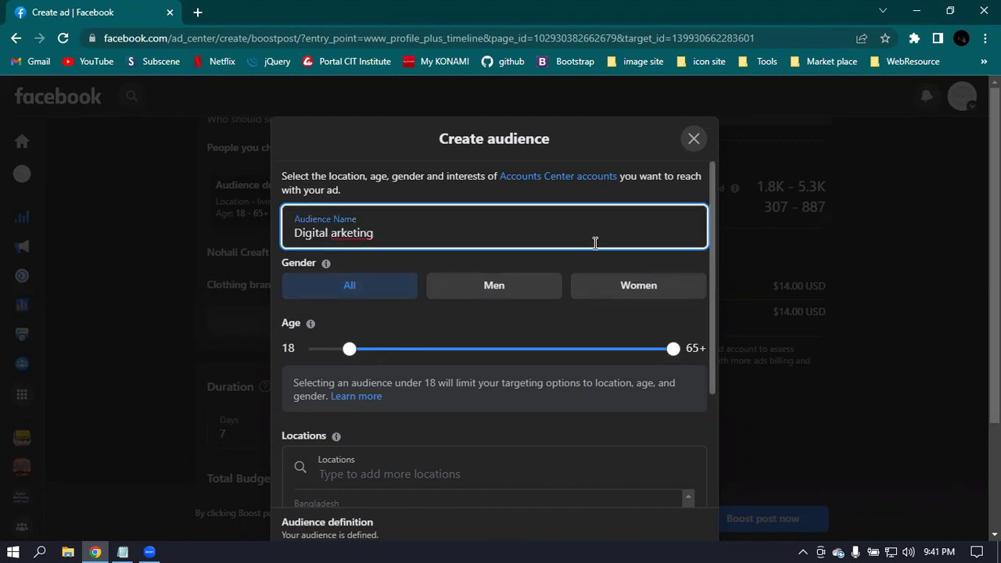
text(M)
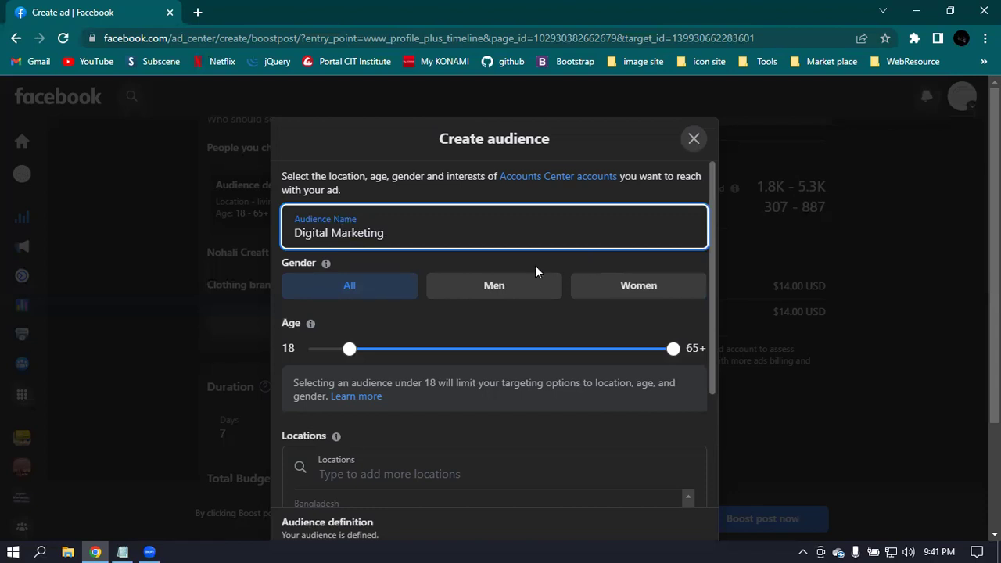
Step: Limit the audience's age range to 18 through 55
mouse_move(349, 349)
mouse_down()
mouse_move(321, 352)
mouse_move(347, 354)
mouse_up()
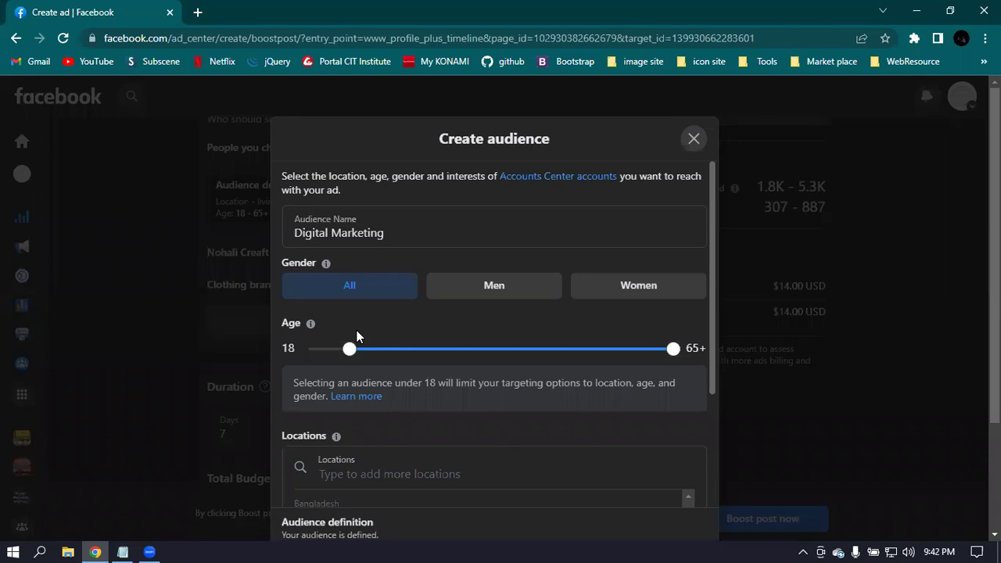
drag(348, 353, 345, 353)
drag(678, 358, 606, 351)
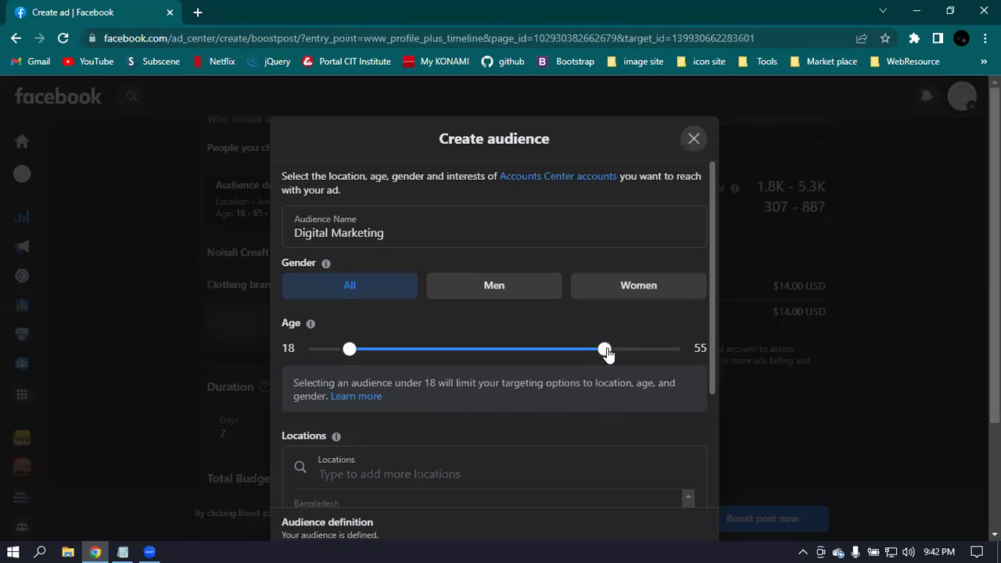
Step: Remove the existing Dhaka location from the audience, search for "dha" and add Dhaka, Bangladesh, again
scroll(534, 325, down, 2)
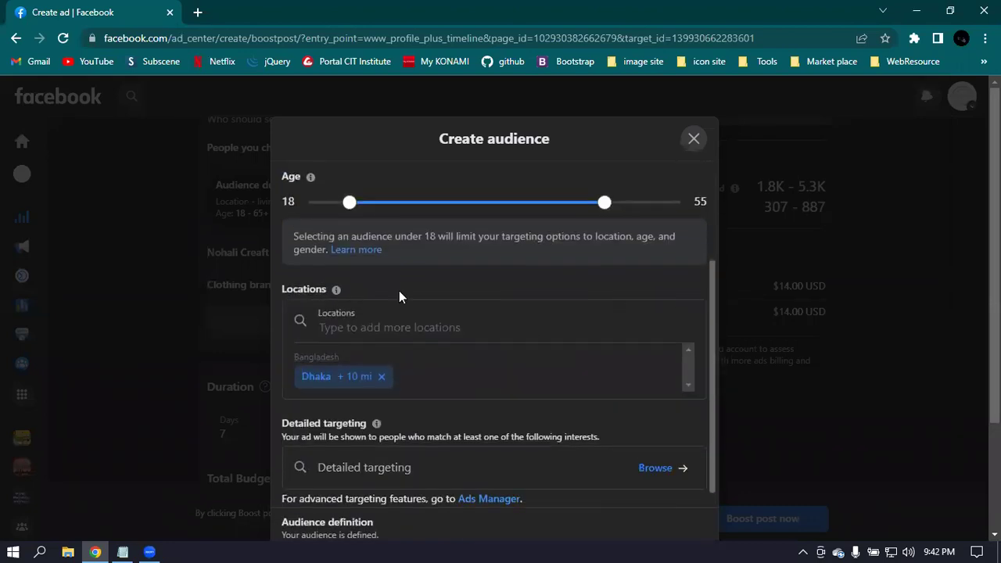
scroll(399, 289, up, 1)
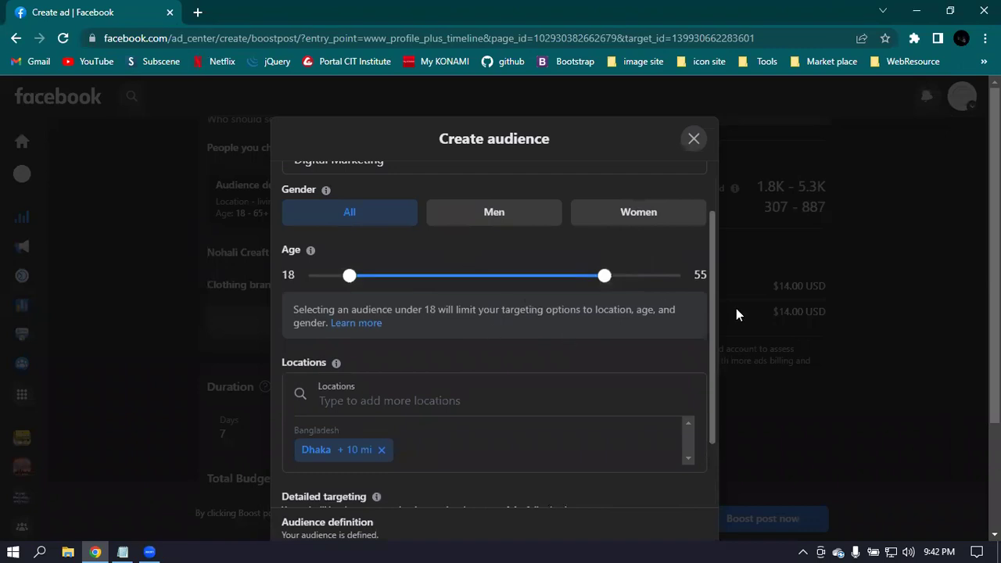
click(425, 447)
key(BackSpace)
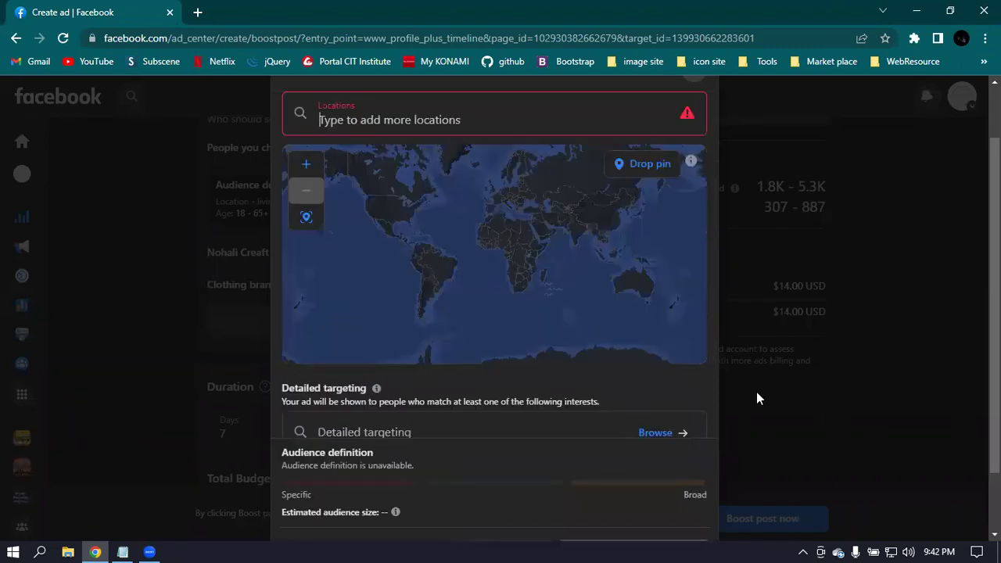
scroll(757, 392, up, 1)
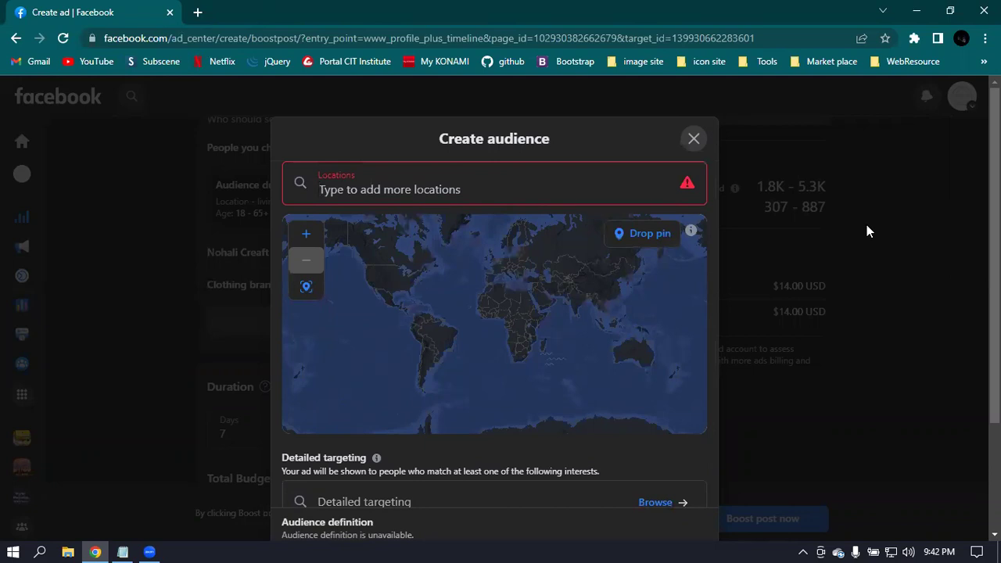
click(363, 191)
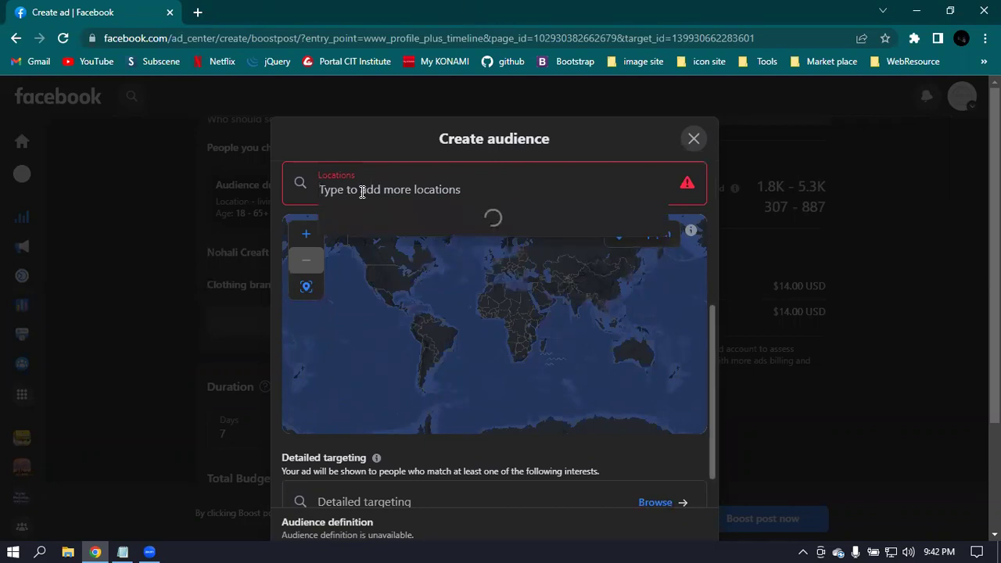
text(dha)
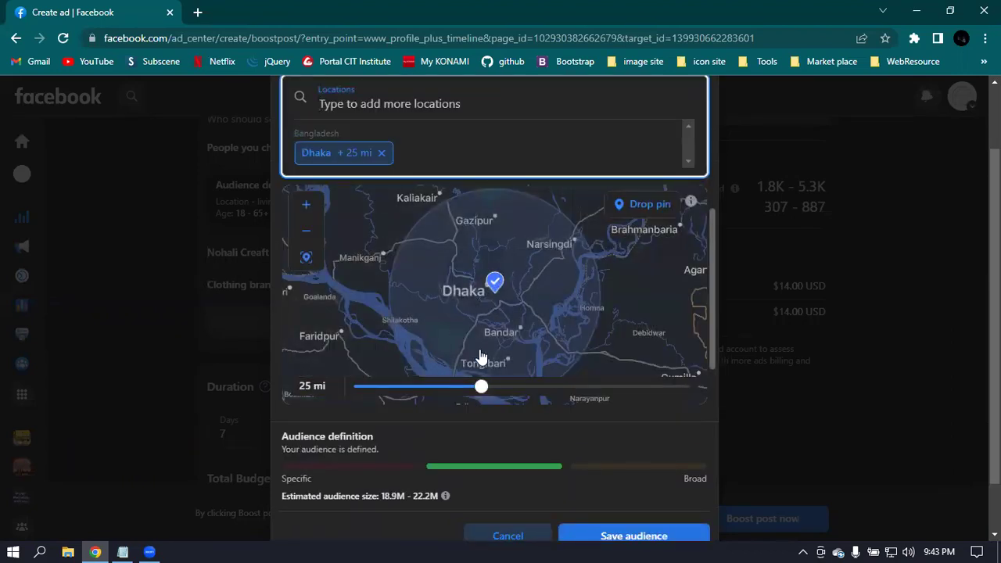
Step: Set the targeting radius around Dhaka to 20 mi
scroll(526, 298, down, 1)
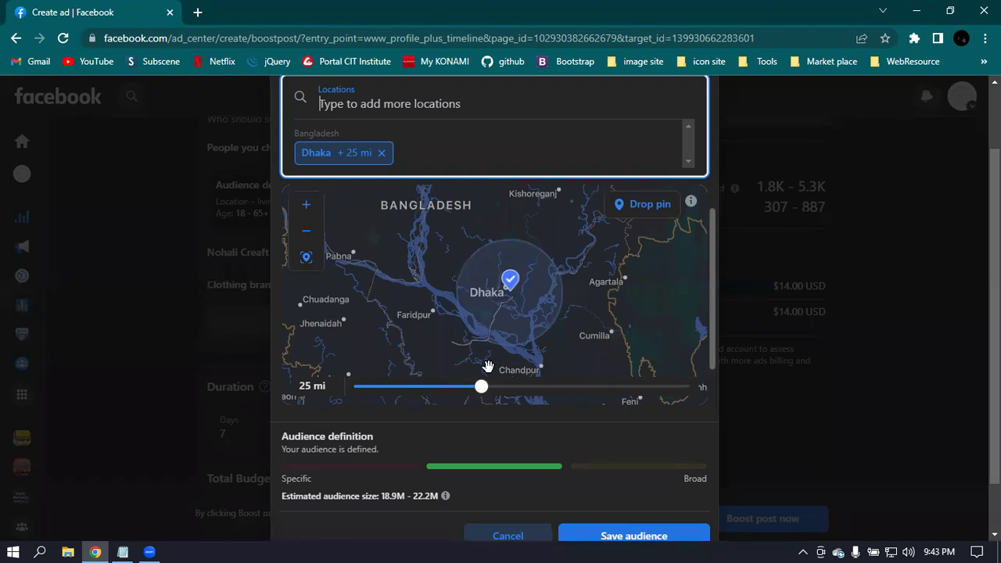
drag(481, 386, 440, 388)
scroll(470, 312, down, 1)
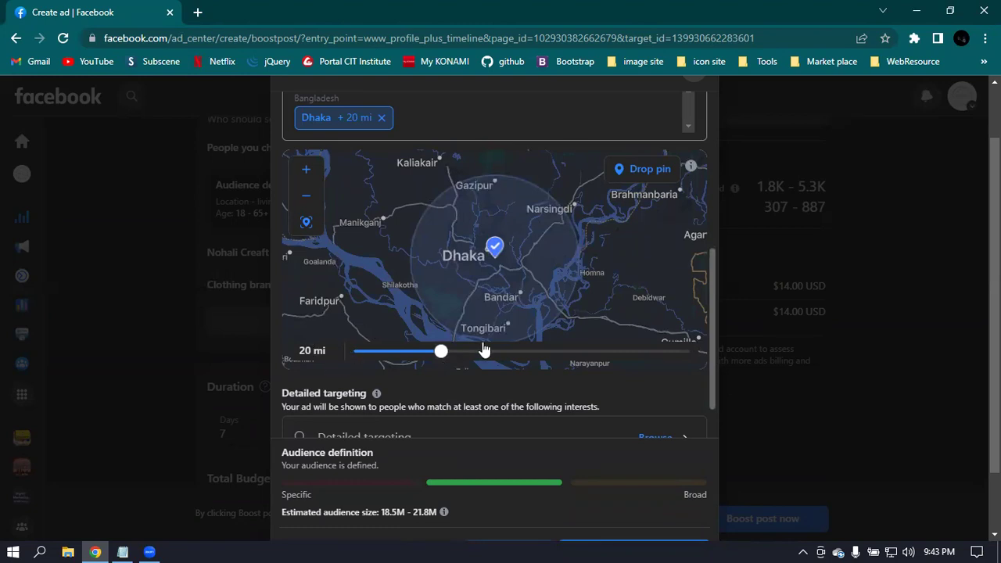
Step: Add the city Feni, Chittagong Division, Bangladesh, as a second audience location and check its area on the map
scroll(426, 129, up, 2)
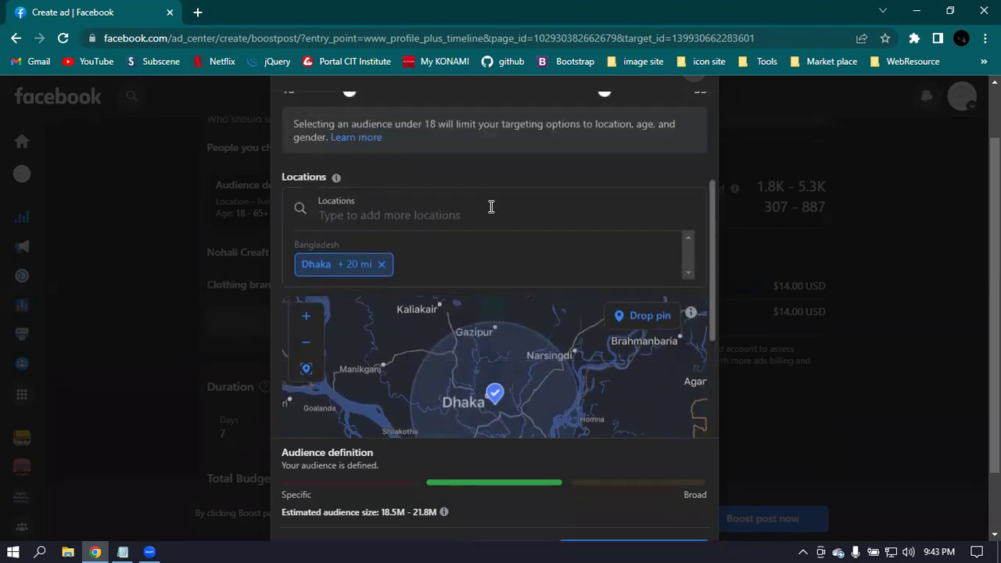
click(369, 210)
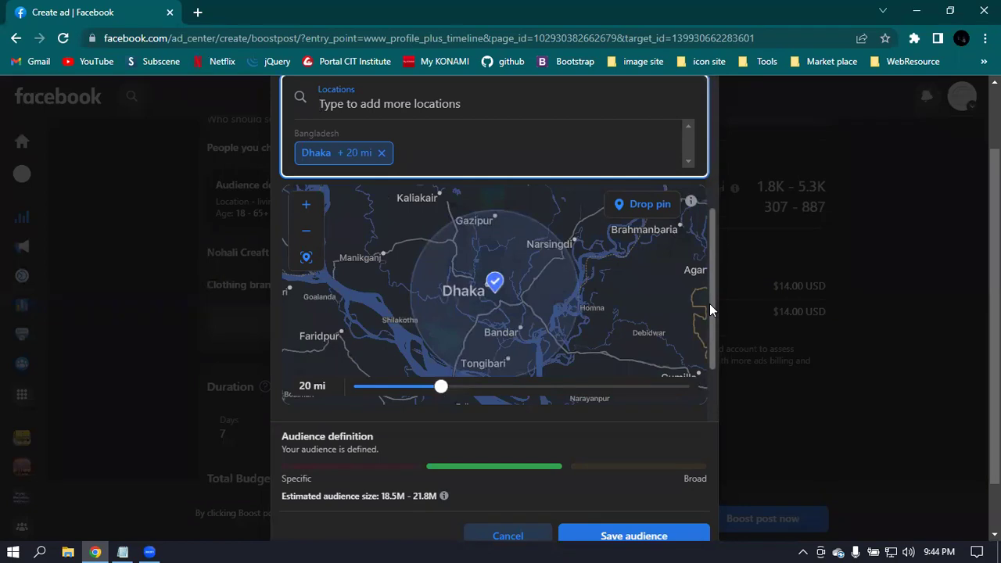
scroll(845, 266, up, 1)
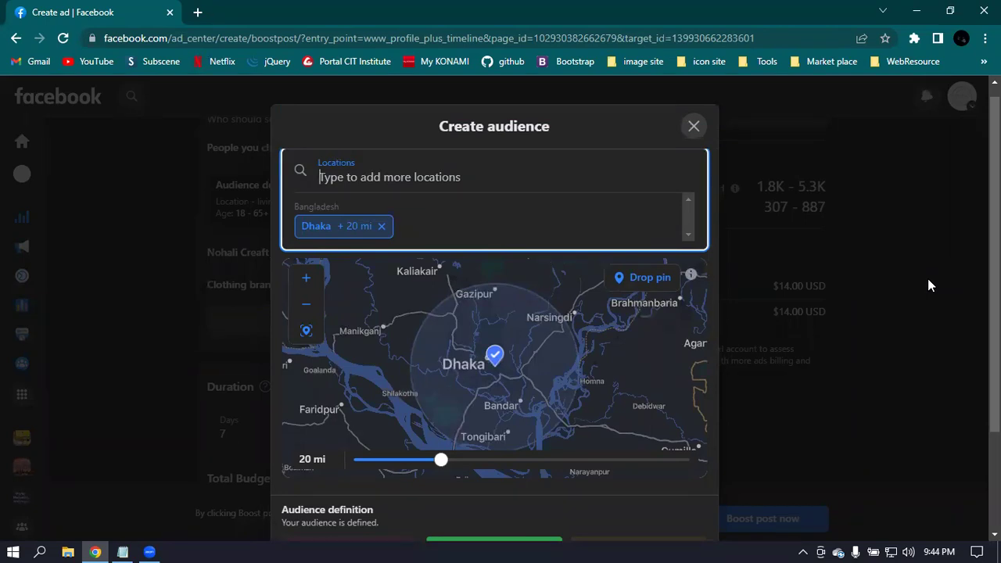
text(feni)
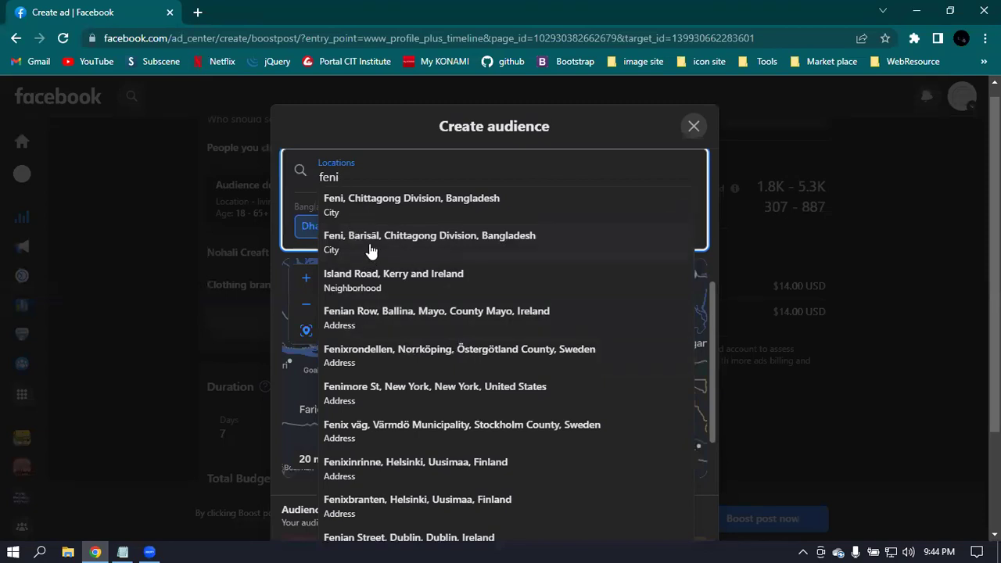
click(408, 205)
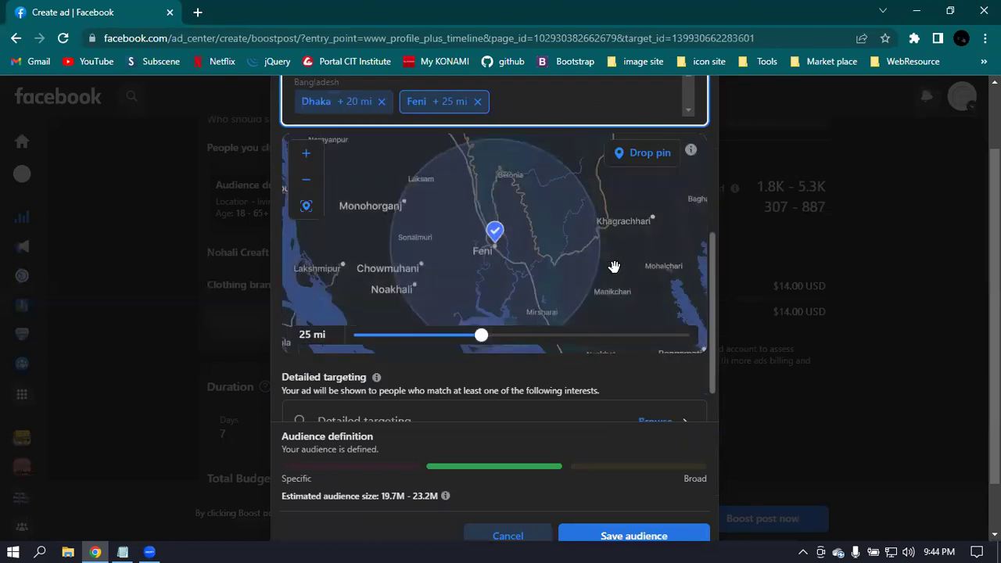
scroll(612, 262, down, 2)
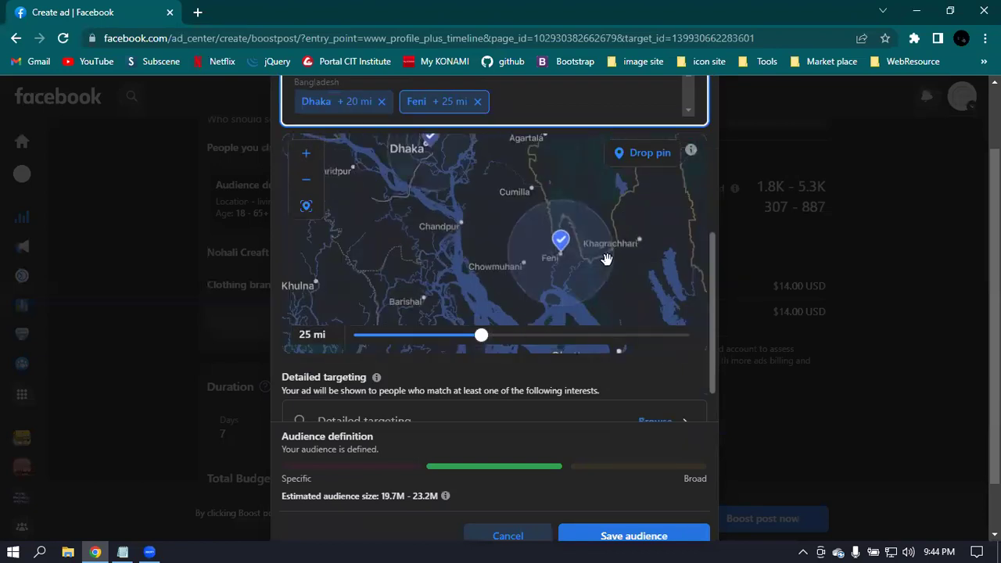